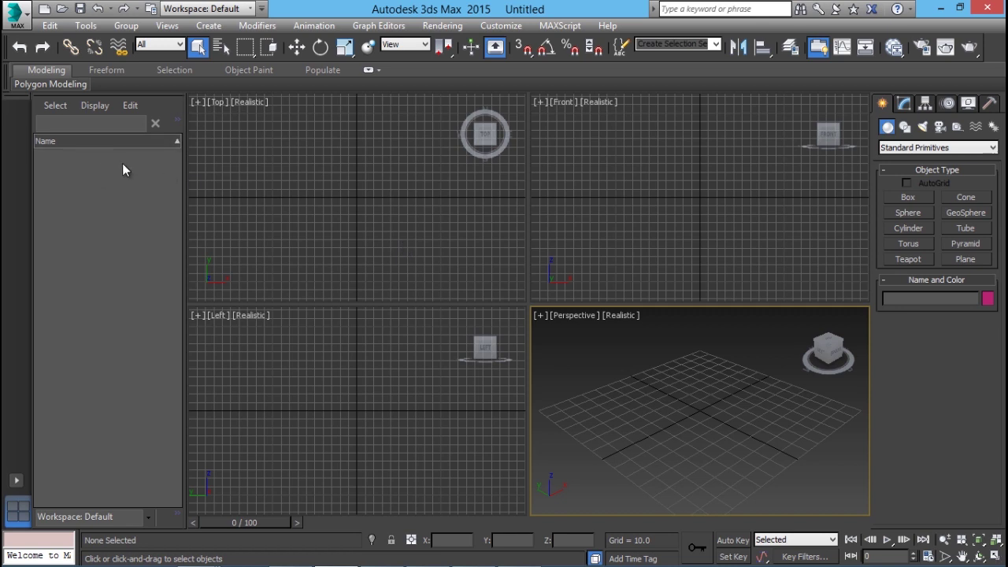
{"action": "left_click", "coordinate": [20, 23]}
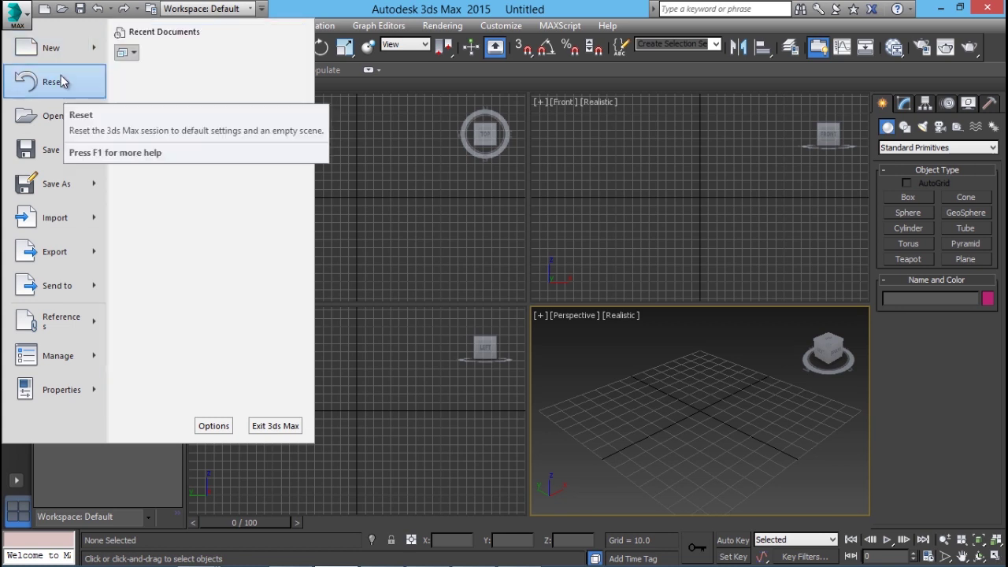
{"action": "mouse_move", "coordinate": [65, 126]}
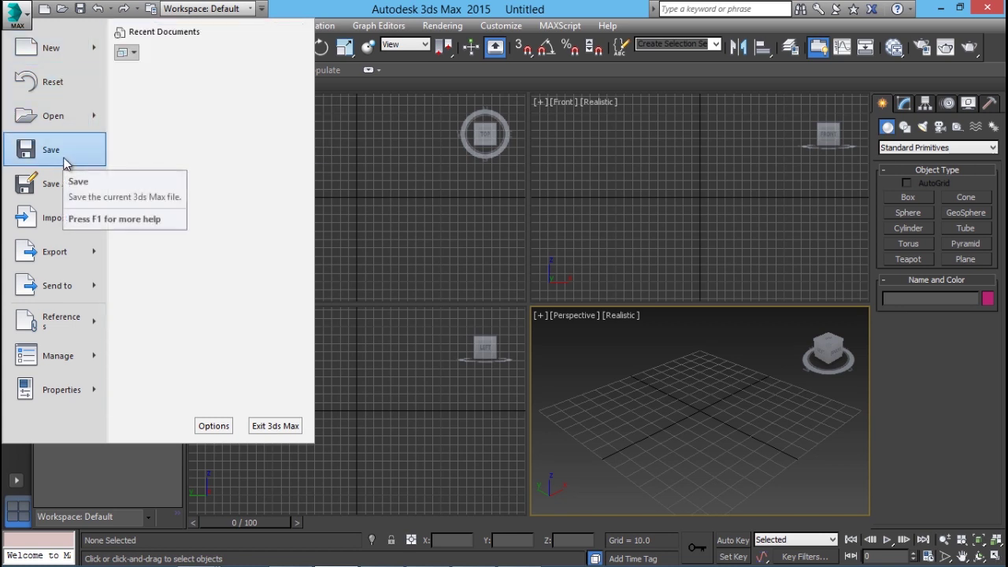
{"action": "mouse_move", "coordinate": [67, 191]}
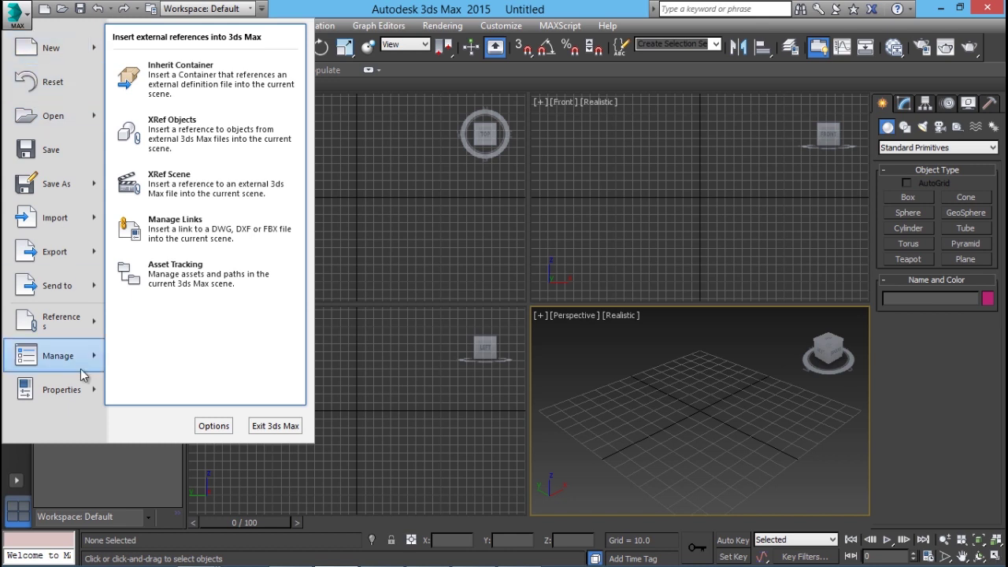
{"action": "mouse_move", "coordinate": [81, 369]}
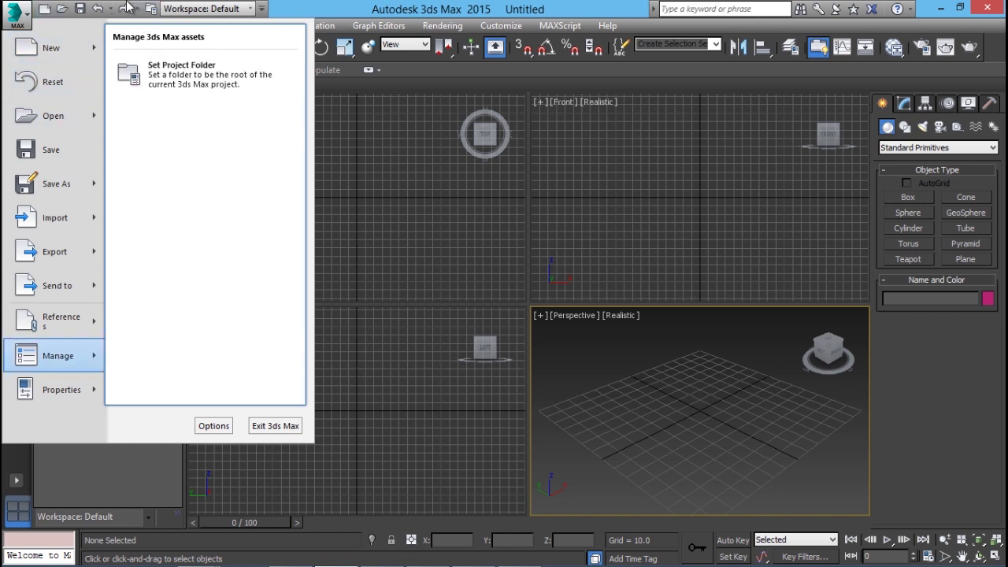
{"action": "left_click", "coordinate": [17, 10]}
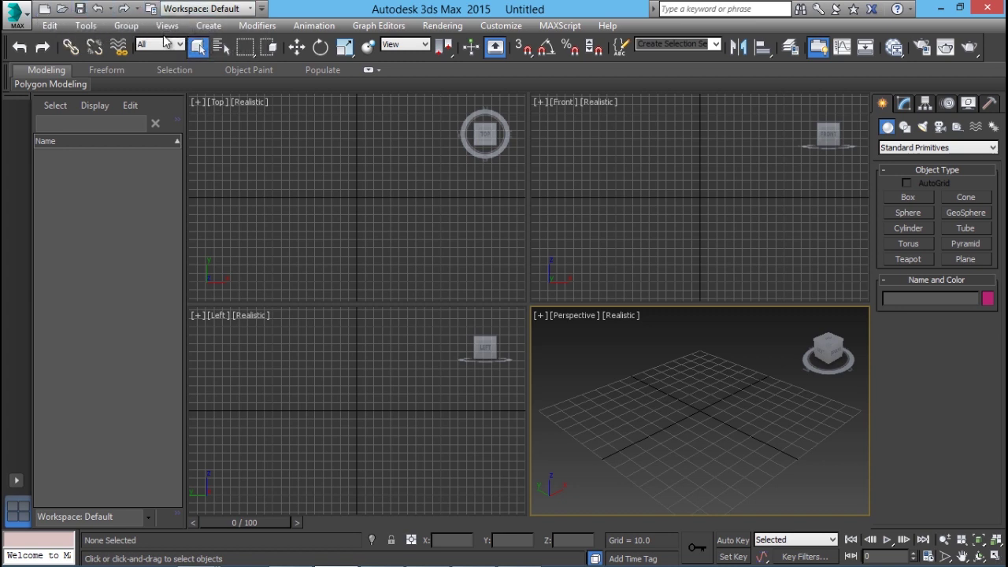
Switch the workspace to Alternate Layout and return it to Workspace: Default.
{"action": "left_click", "coordinate": [250, 11]}
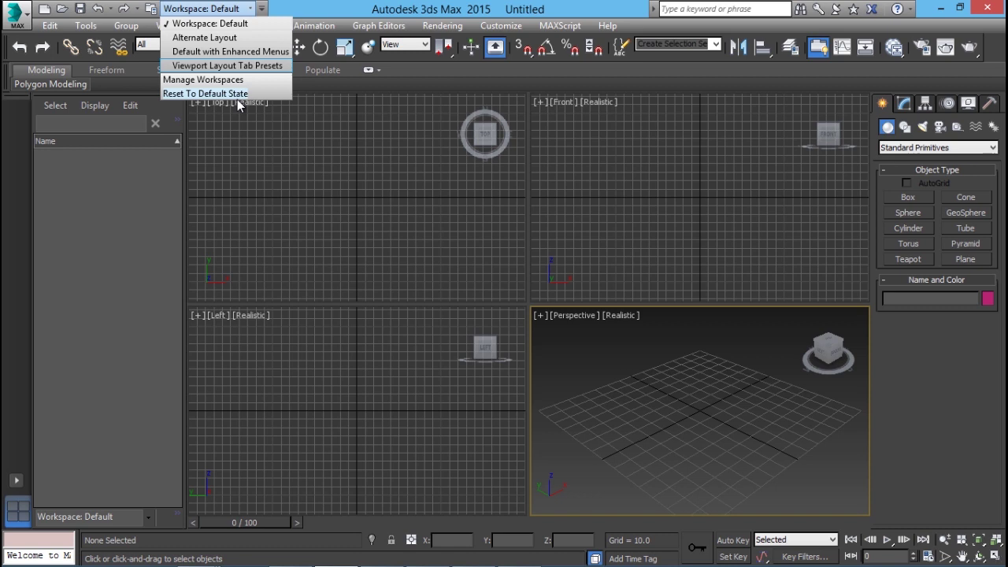
{"action": "left_click", "coordinate": [221, 40]}
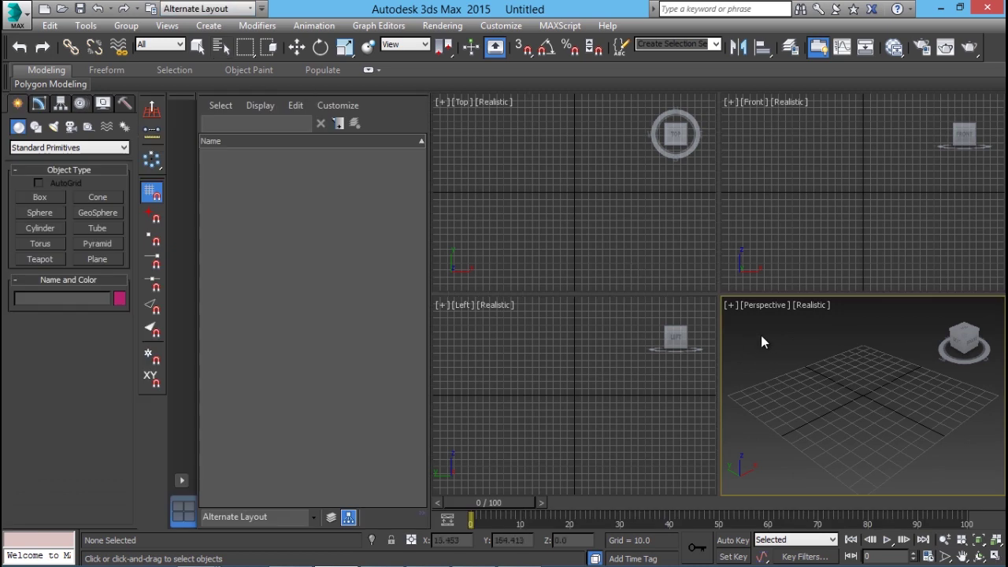
{"action": "left_click", "coordinate": [221, 7]}
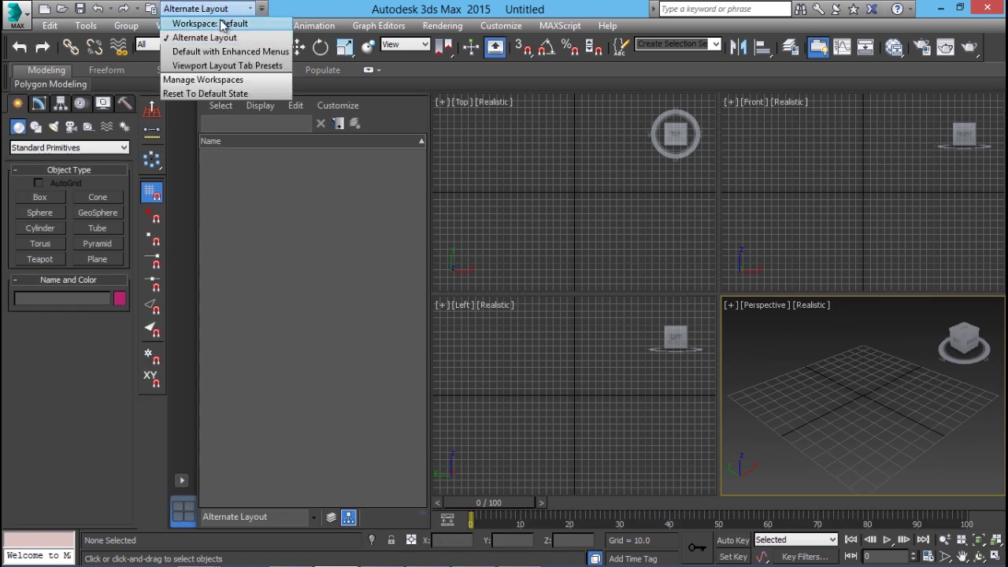
{"action": "left_click", "coordinate": [221, 23]}
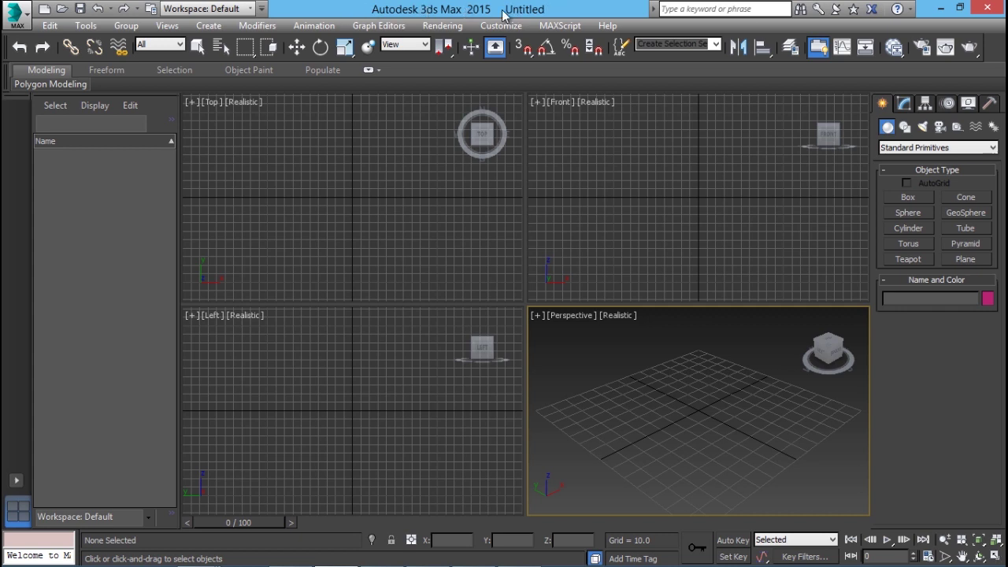
{"action": "left_click", "coordinate": [697, 11]}
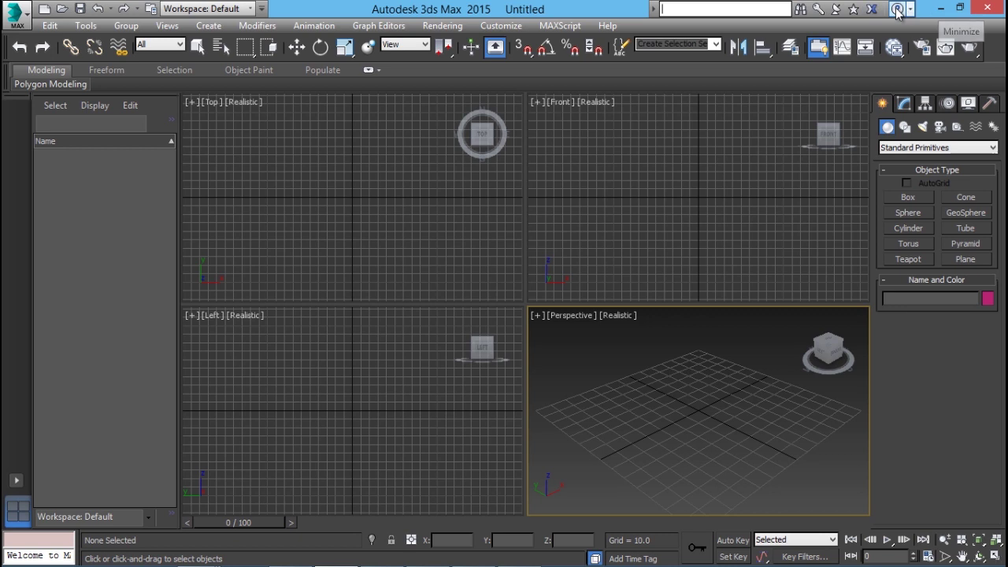
{"action": "left_click", "coordinate": [50, 25]}
{"action": "mouse_move", "coordinate": [84, 26]}
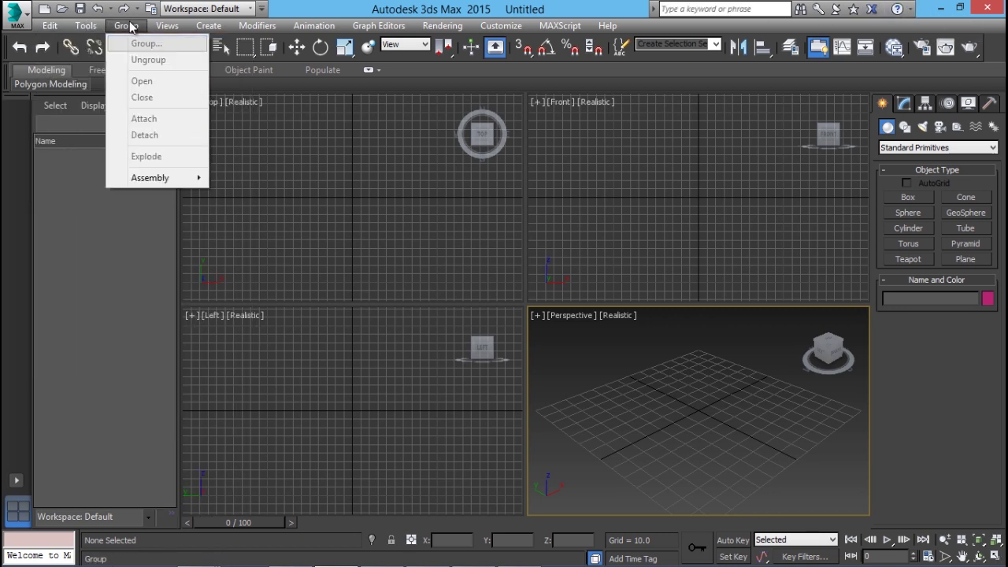
{"action": "mouse_move", "coordinate": [258, 26]}
{"action": "mouse_move", "coordinate": [363, 30]}
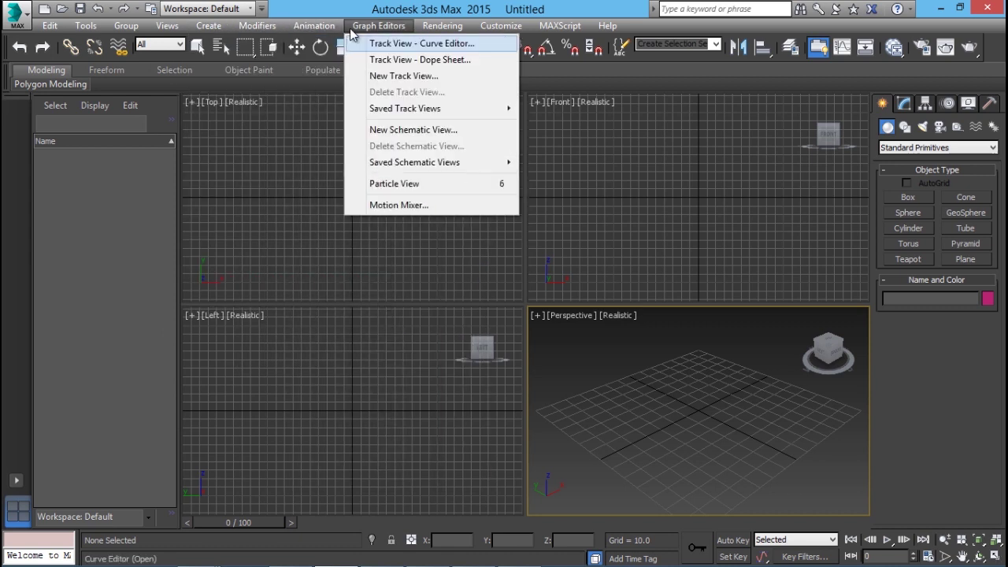
{"action": "mouse_move", "coordinate": [432, 30]}
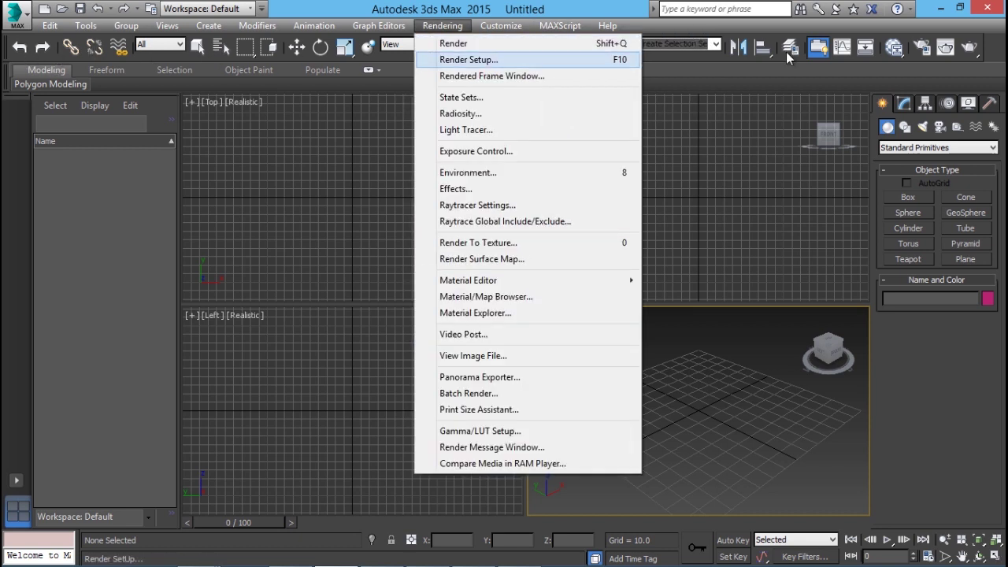
{"action": "left_click", "coordinate": [744, 67]}
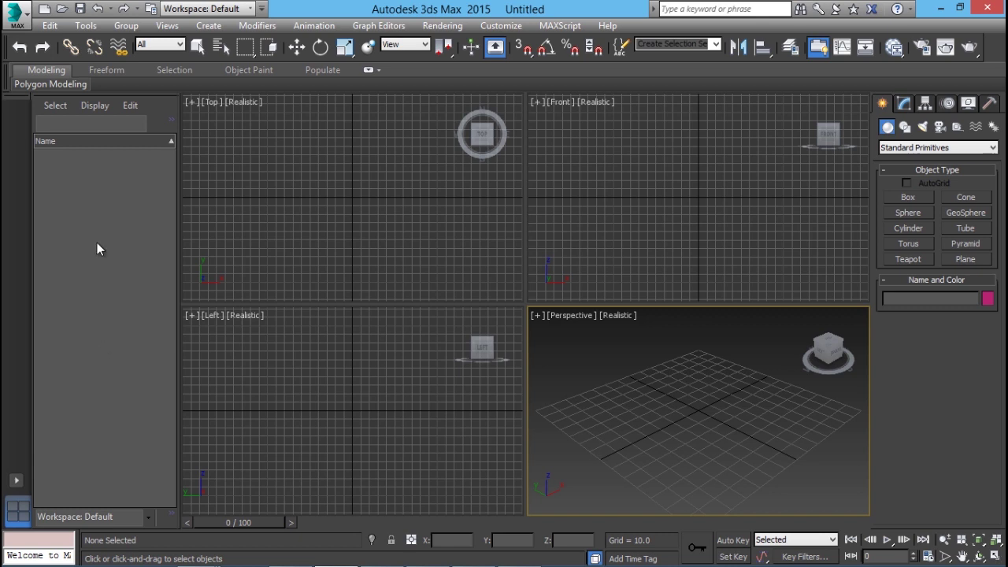
{"action": "left_click", "coordinate": [148, 517]}
{"action": "mouse_move", "coordinate": [209, 554]}
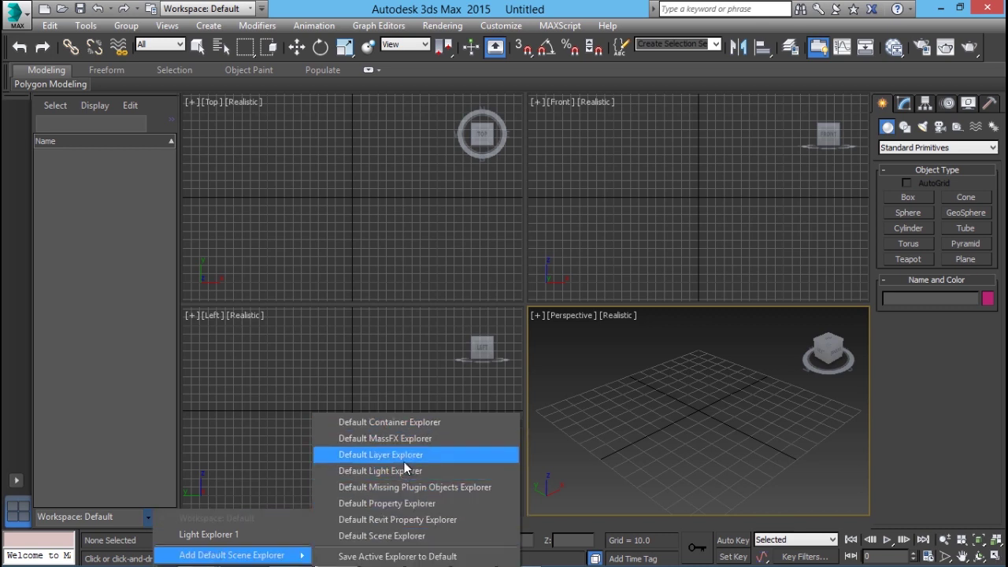
{"action": "left_click", "coordinate": [381, 535]}
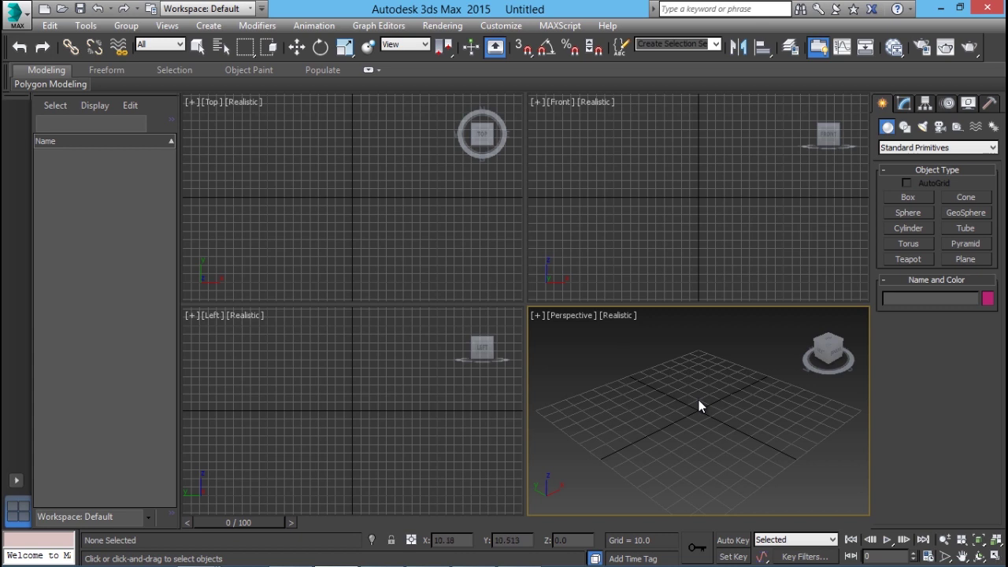
Activate the Top, Front, Left and Perspective viewports one after another.
{"action": "left_click", "coordinate": [353, 201]}
{"action": "left_click", "coordinate": [687, 197]}
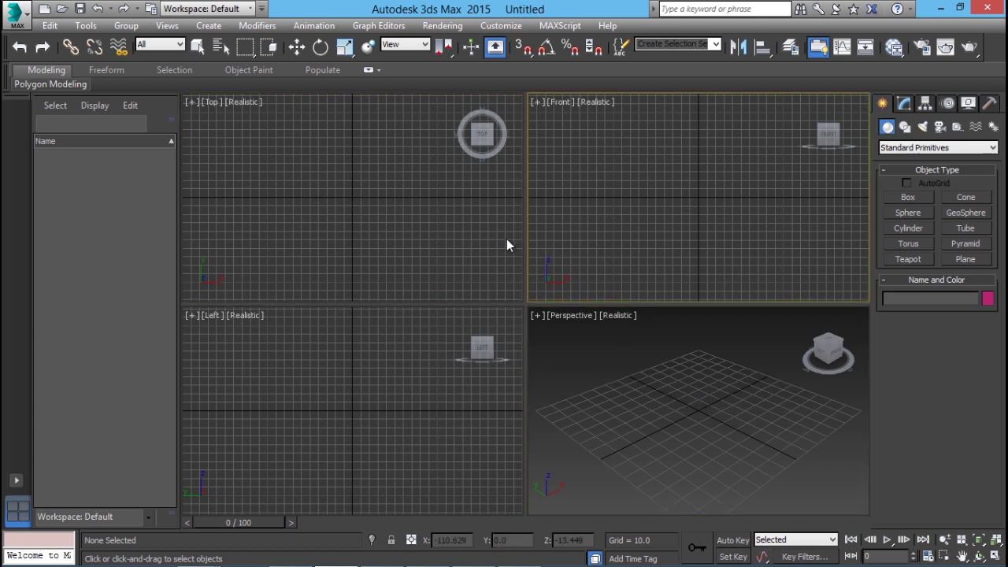
{"action": "left_click", "coordinate": [348, 414]}
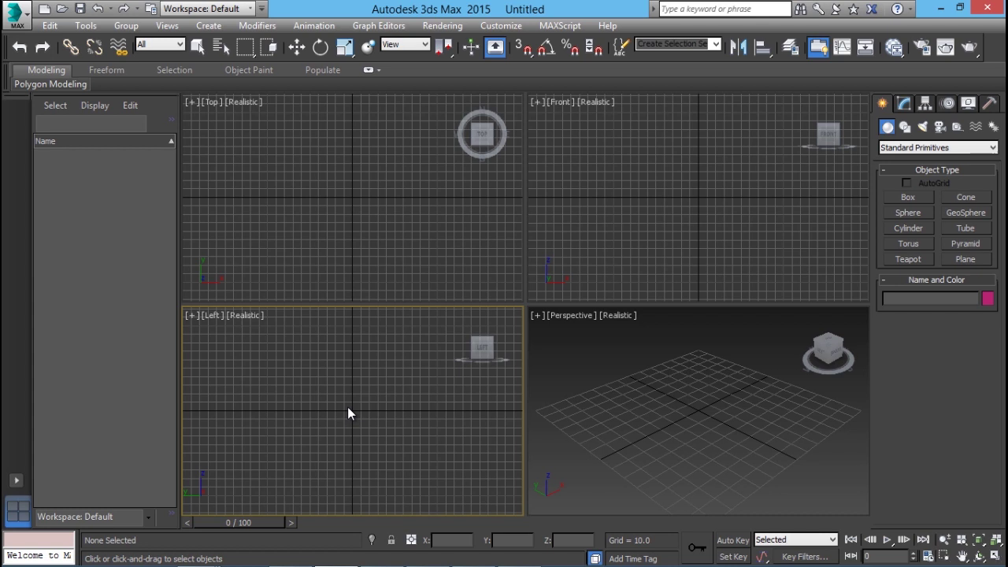
{"action": "left_click", "coordinate": [703, 403]}
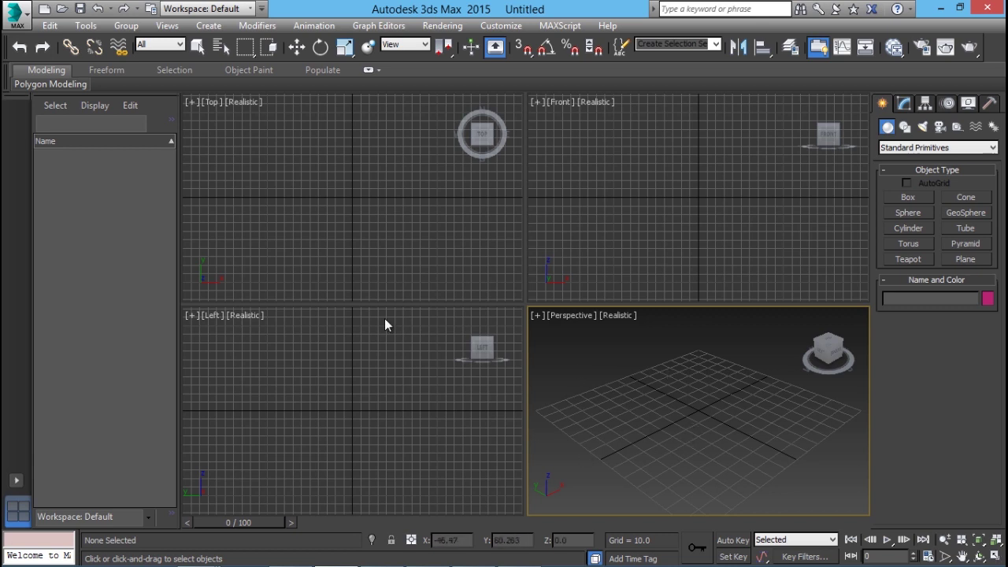
Add a viewport layout with three small stacked views beside a large Perspective view, and return to the four equal viewports.
{"action": "left_click", "coordinate": [16, 482]}
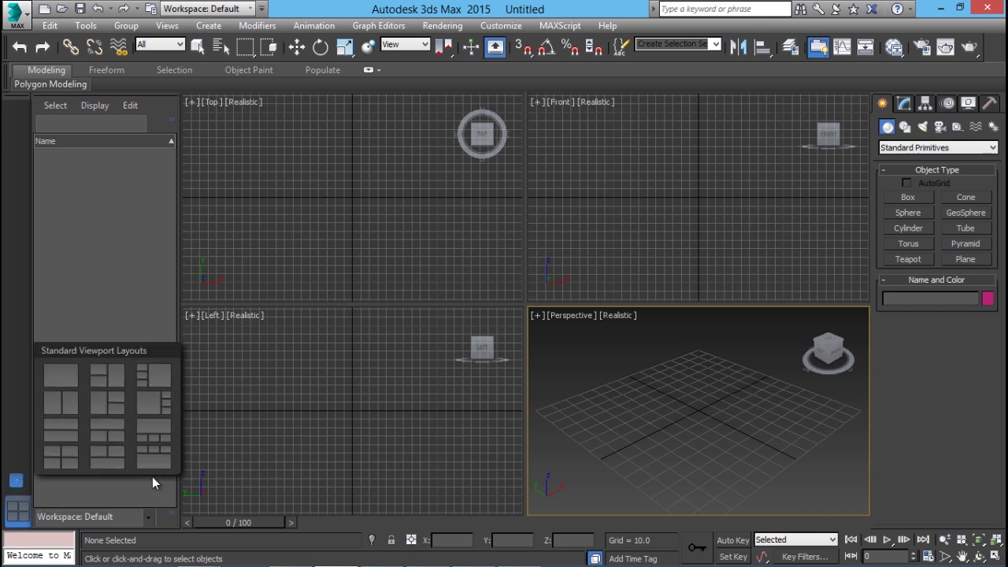
{"action": "left_click", "coordinate": [153, 376]}
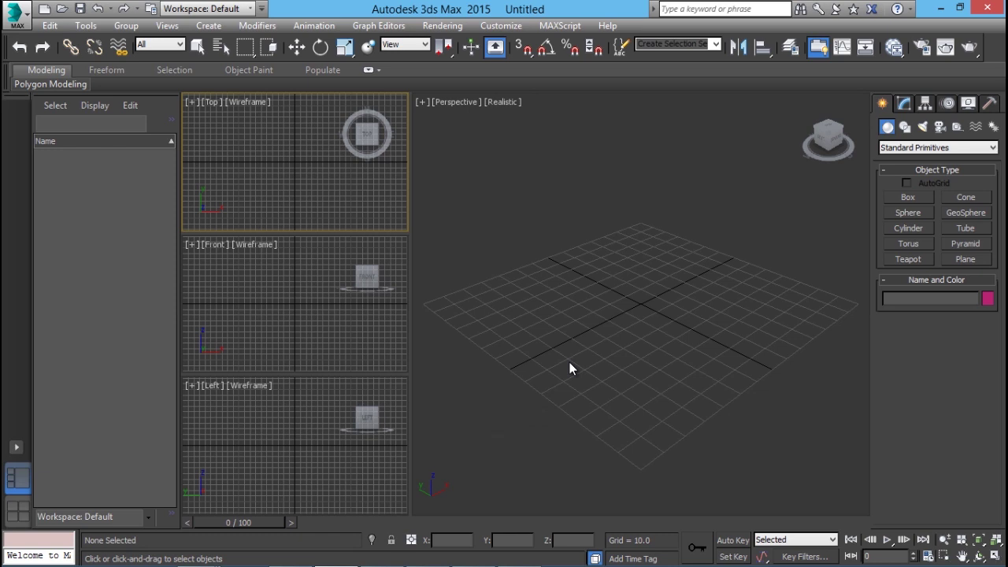
{"action": "left_click", "coordinate": [19, 512]}
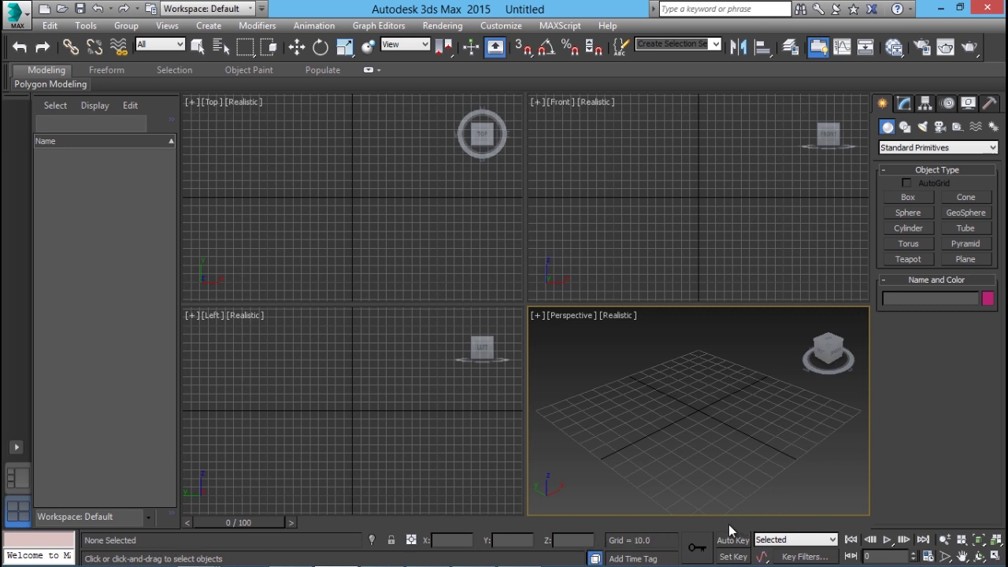
Move the animation time to frame 27 and make the Front viewport active.
{"action": "key", "text": "q"}
{"action": "left_click_drag", "start_coordinate": [232, 524], "coordinate": [391, 529]}
{"action": "key", "text": "q"}
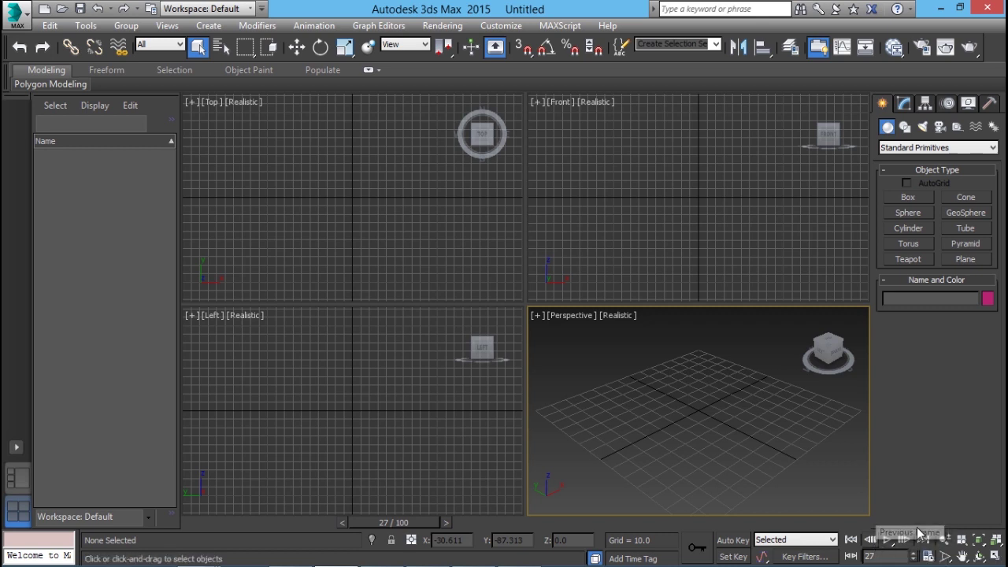
{"action": "double_click", "coordinate": [870, 556]}
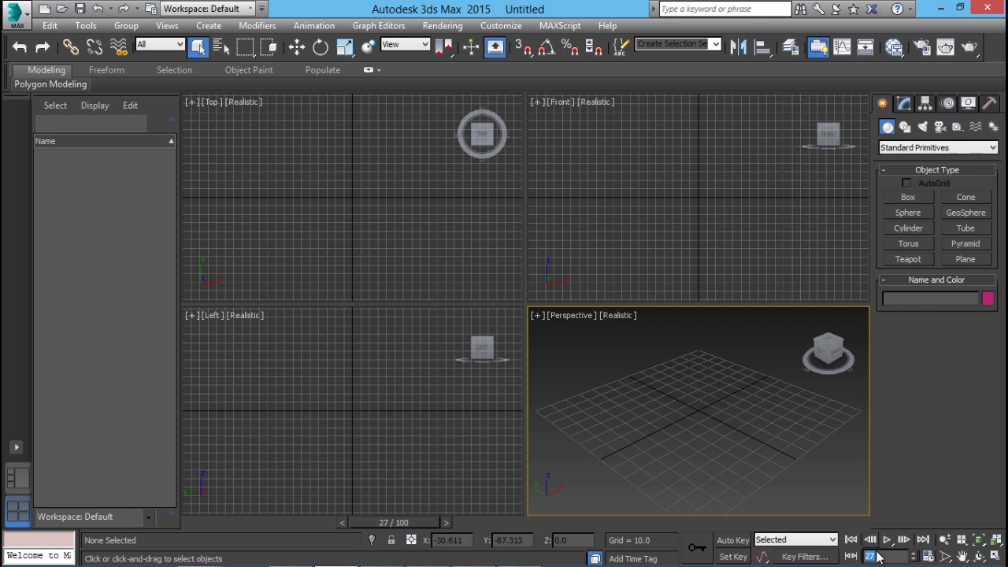
{"action": "left_click", "coordinate": [843, 174]}
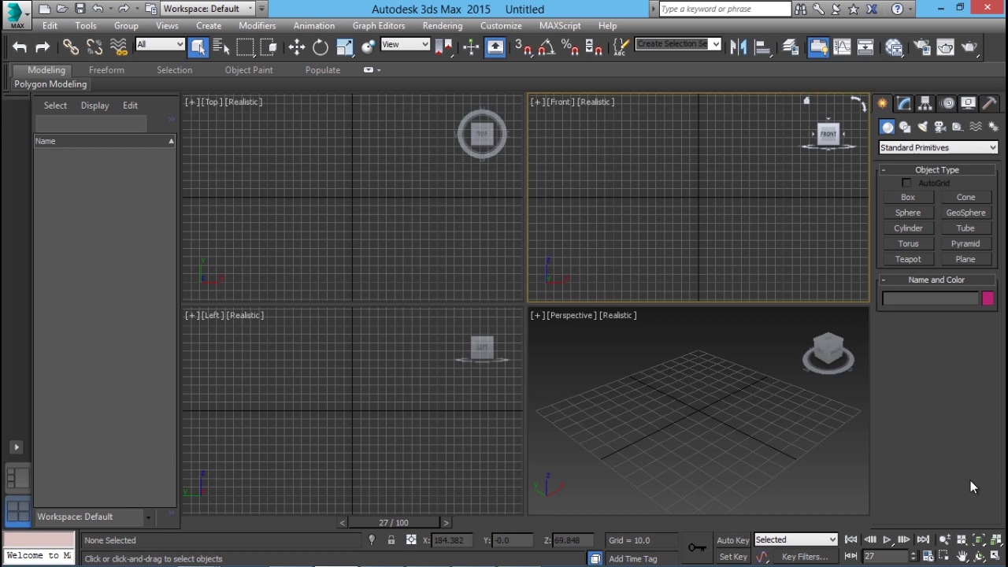
View the Modify, Hierarchy and Motion settings and return to the object creation options.
{"action": "left_click", "coordinate": [904, 106]}
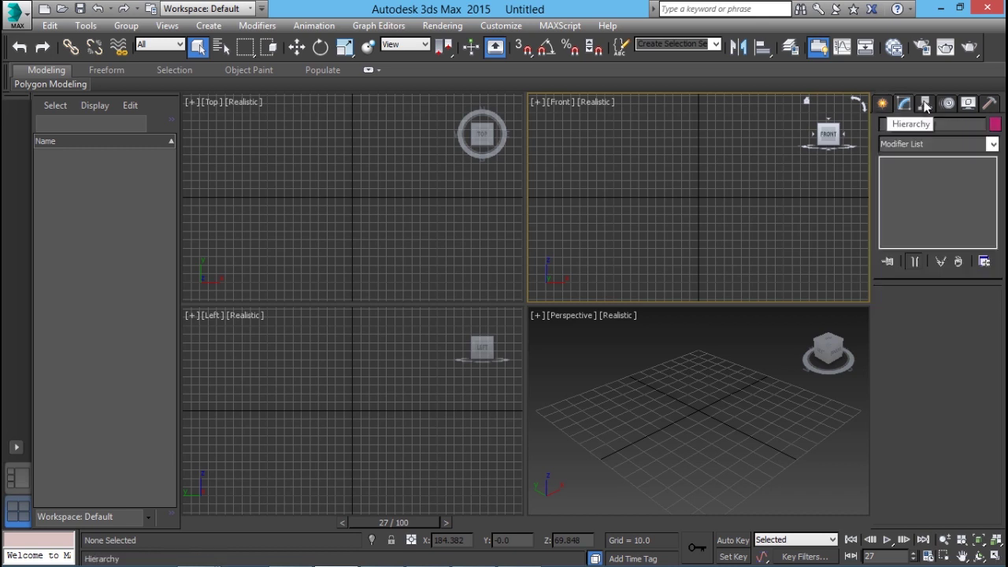
{"action": "left_click", "coordinate": [925, 105]}
{"action": "left_click", "coordinate": [948, 106]}
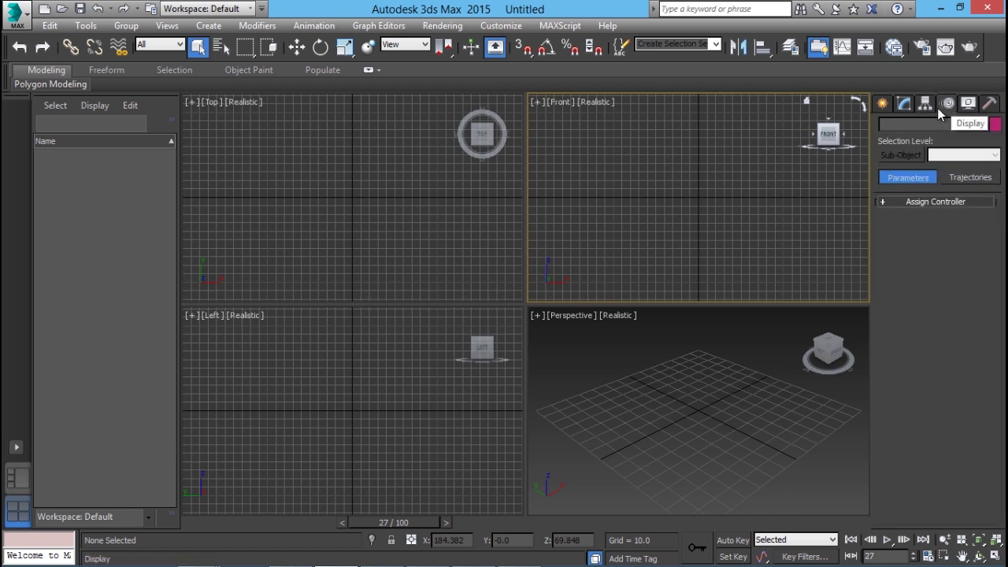
{"action": "left_click", "coordinate": [884, 104]}
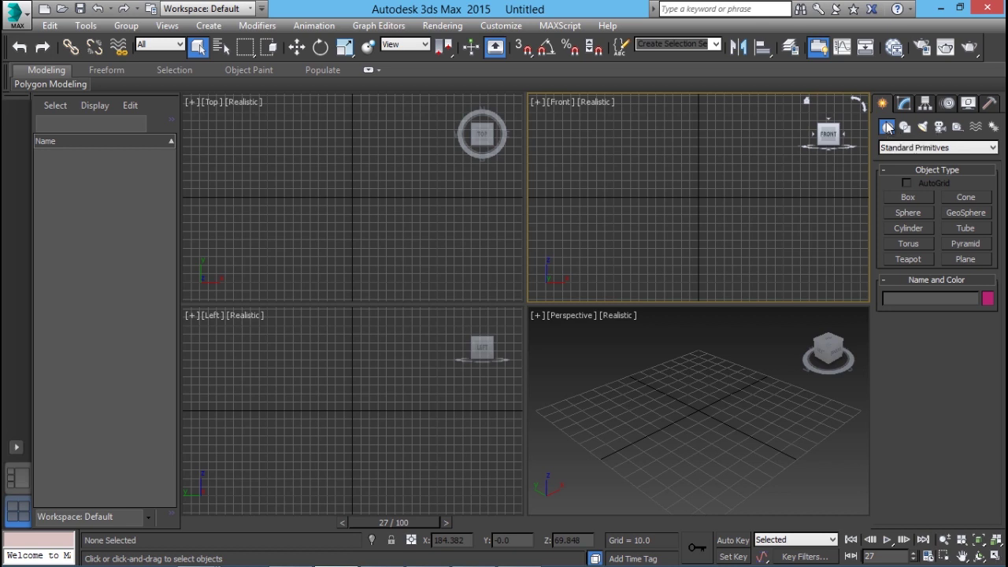
Create a standard primitive box in the Perspective viewport, about 42 long, 48 wide and 44 high.
{"action": "left_click", "coordinate": [909, 148]}
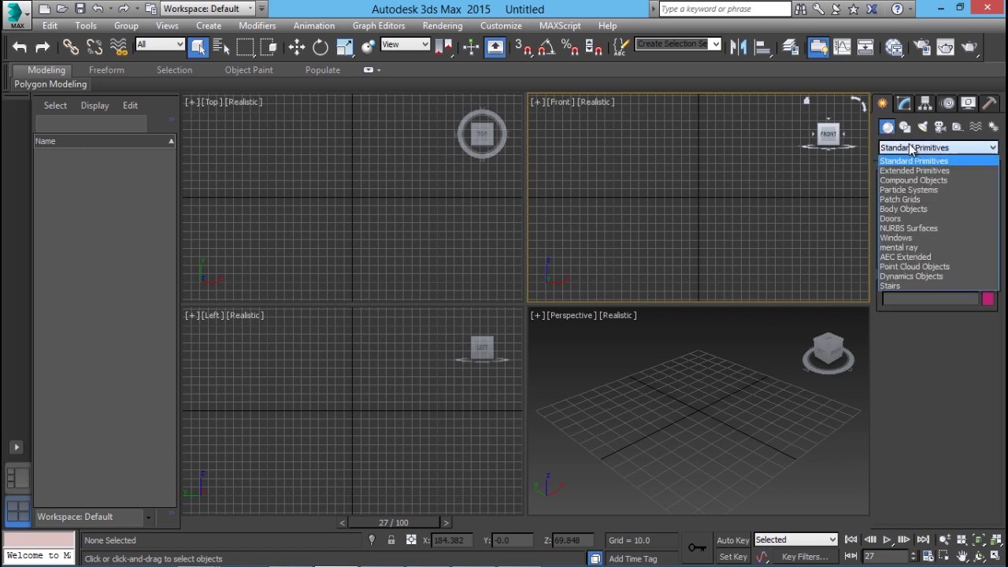
{"action": "left_click", "coordinate": [911, 148]}
{"action": "left_click", "coordinate": [911, 148]}
{"action": "left_click", "coordinate": [909, 162]}
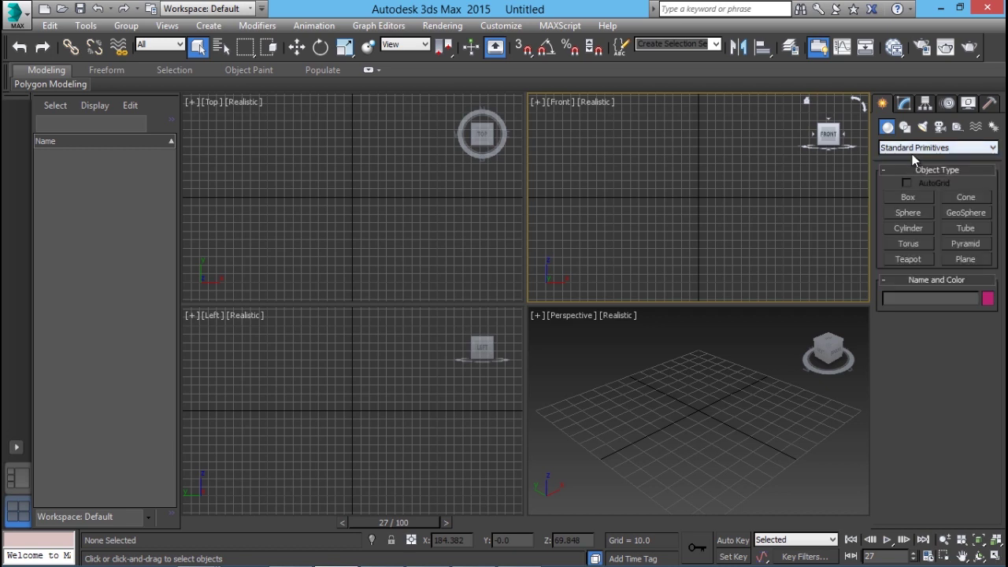
{"action": "left_click", "coordinate": [902, 199]}
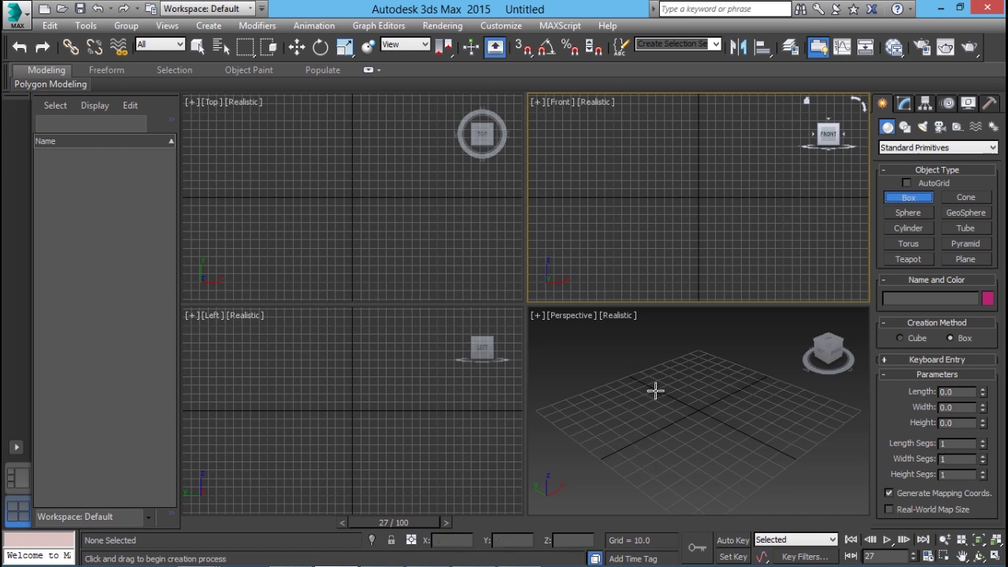
{"action": "left_click", "coordinate": [677, 436]}
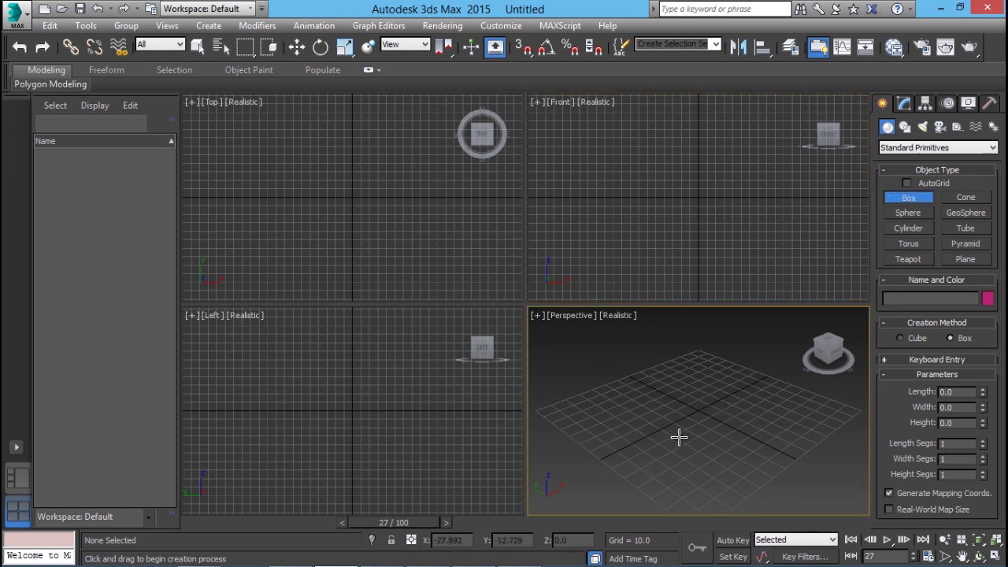
{"action": "left_click", "coordinate": [650, 464]}
{"action": "left_click_drag", "start_coordinate": [650, 464], "coordinate": [666, 402]}
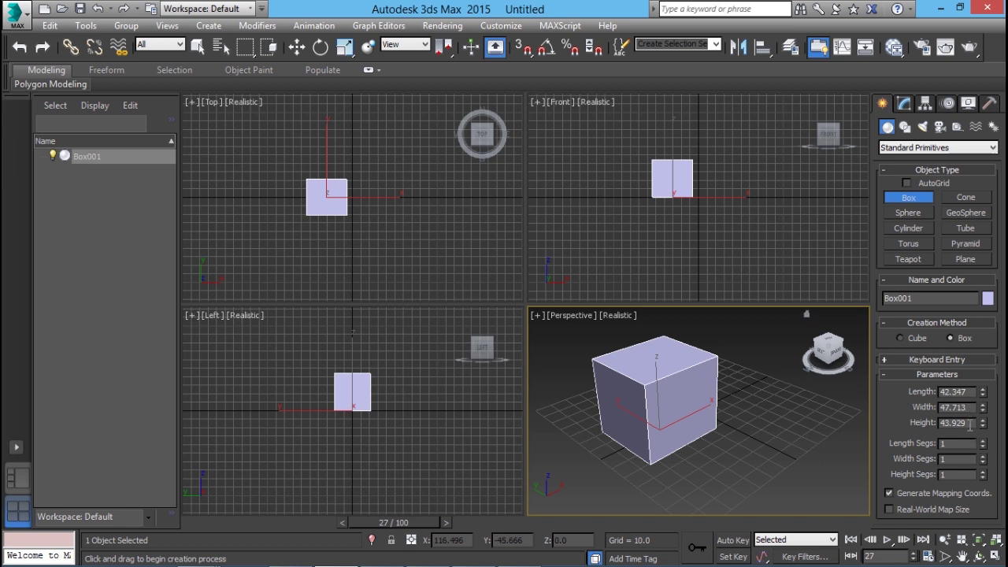
Set the box's height to 65.
{"action": "left_click_drag", "start_coordinate": [970, 426], "coordinate": [903, 425]}
{"action": "type", "text": "65"}
{"action": "key", "text": "Return"}
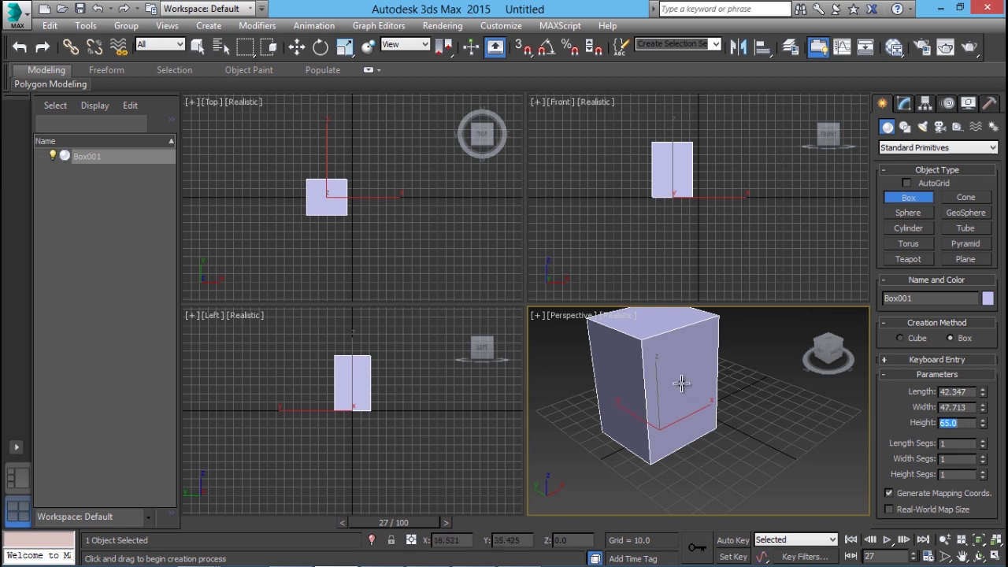
Set the box's height segments to 8.
{"action": "double_click", "coordinate": [958, 475]}
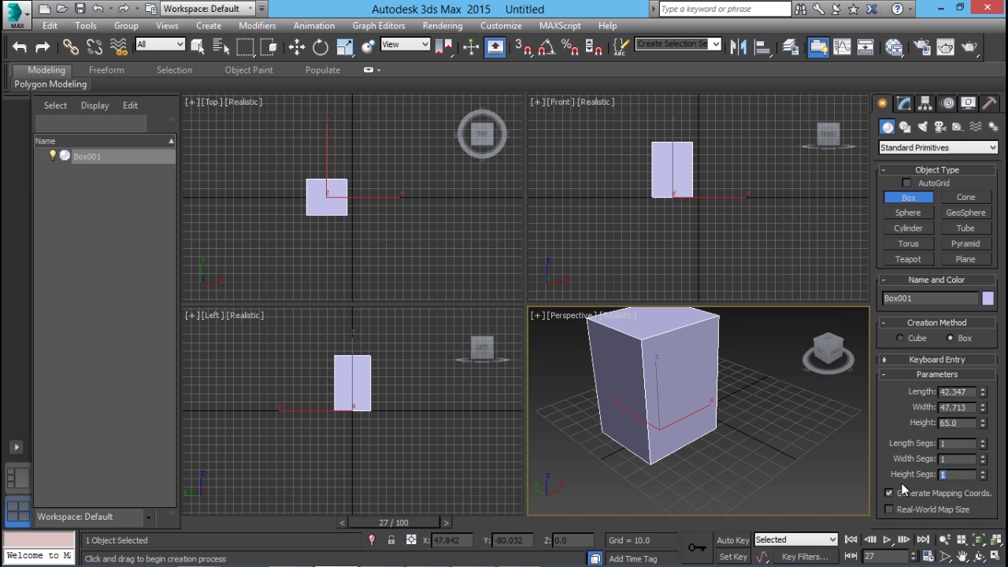
{"action": "left_click", "coordinate": [983, 477]}
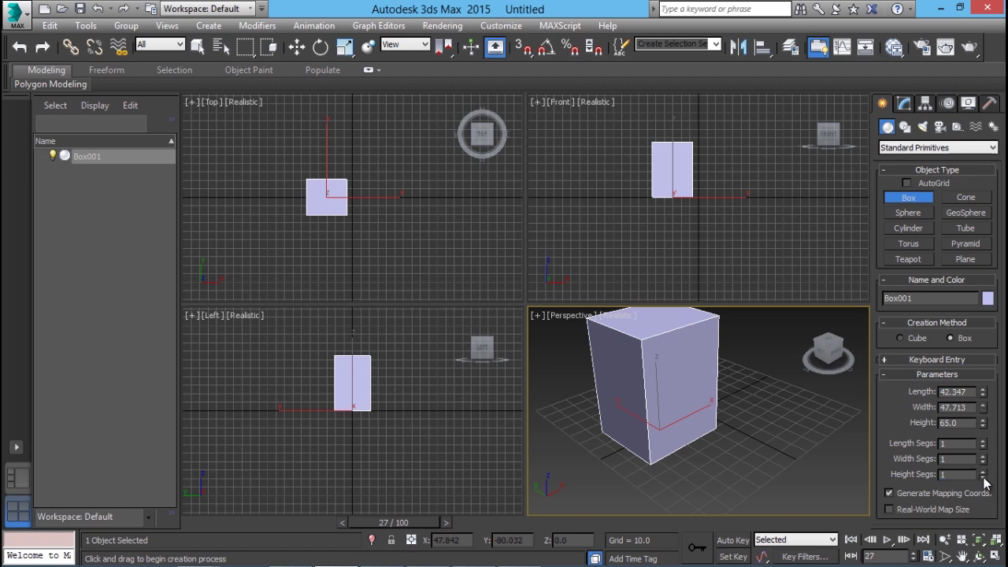
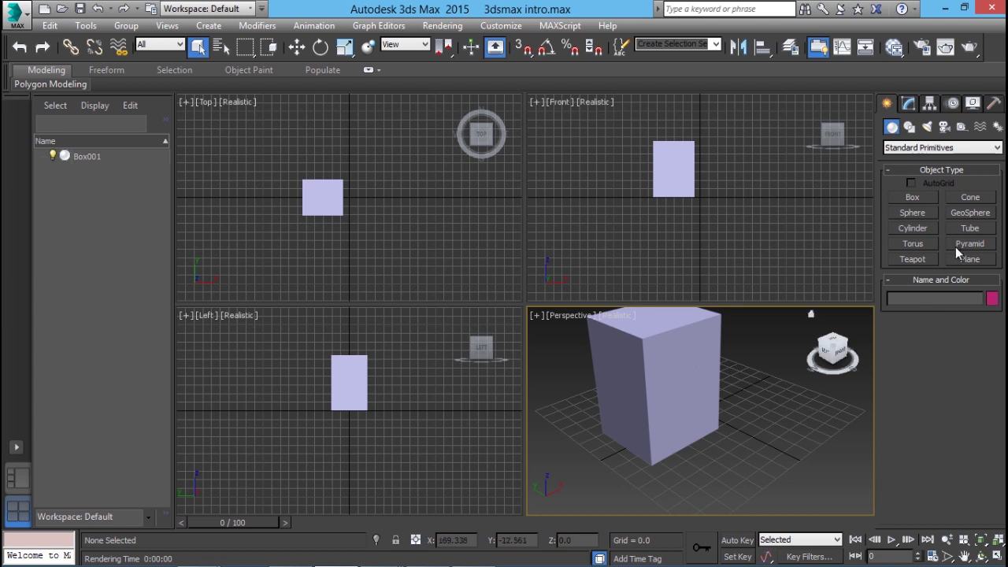
Create a sphere of about 32 radius and a cylinder about 17 in radius and 51 high on either side of the box.
{"action": "left_click", "coordinate": [914, 216]}
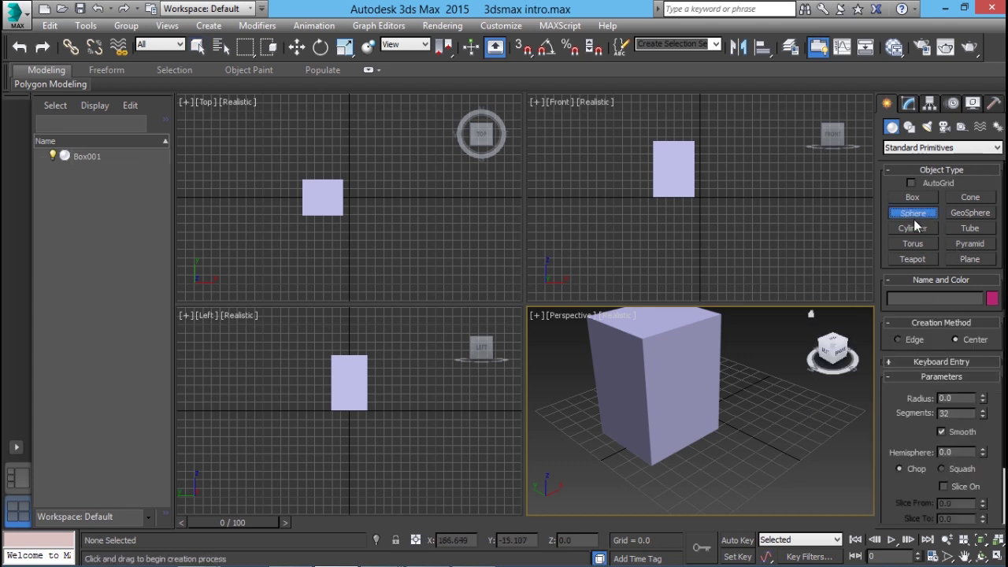
{"action": "left_click_drag", "start_coordinate": [766, 445], "coordinate": [853, 481]}
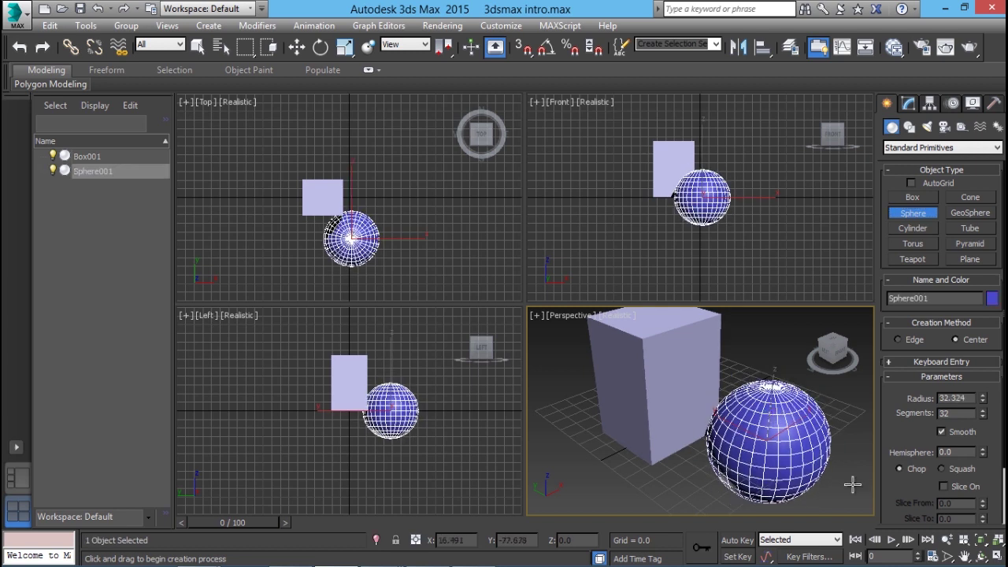
{"action": "left_click", "coordinate": [913, 229]}
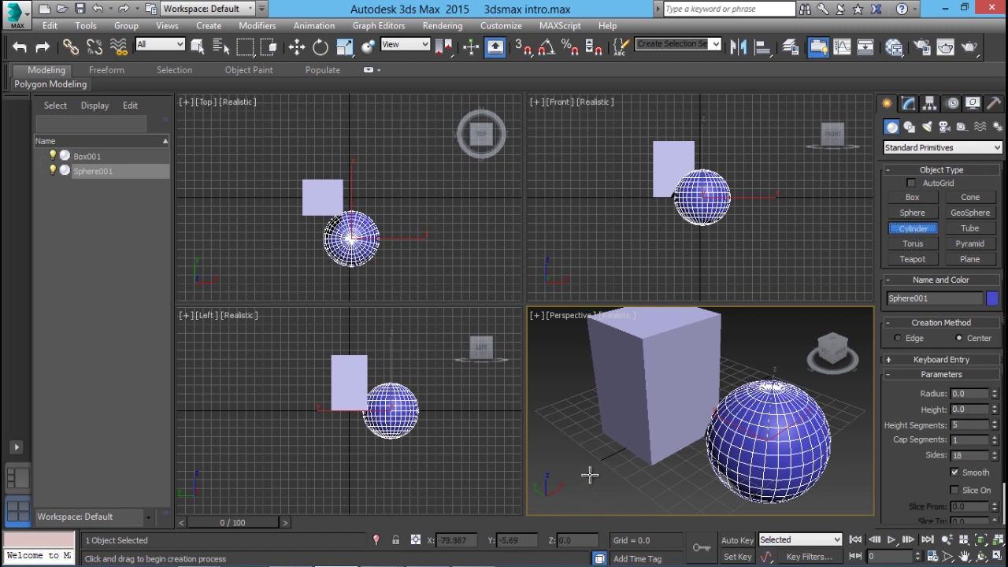
{"action": "left_click_drag", "start_coordinate": [590, 475], "coordinate": [613, 455]}
{"action": "left_click", "coordinate": [607, 355]}
Create a torus in front of the box in the Perspective viewport, with radius 1 about 24.6 and radius 2 about 6.4.
{"action": "left_click", "coordinate": [964, 556]}
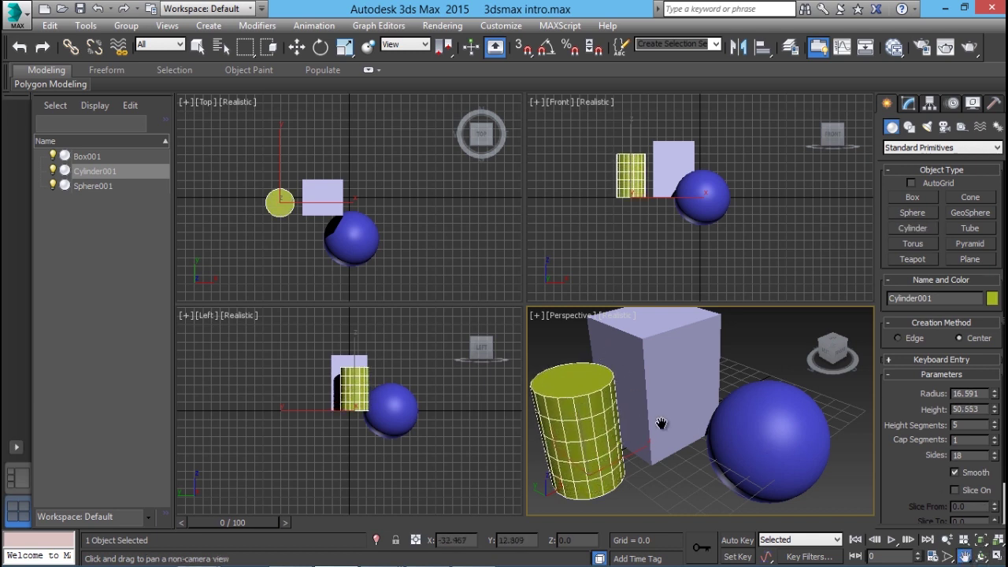
{"action": "left_click_drag", "start_coordinate": [663, 424], "coordinate": [671, 426]}
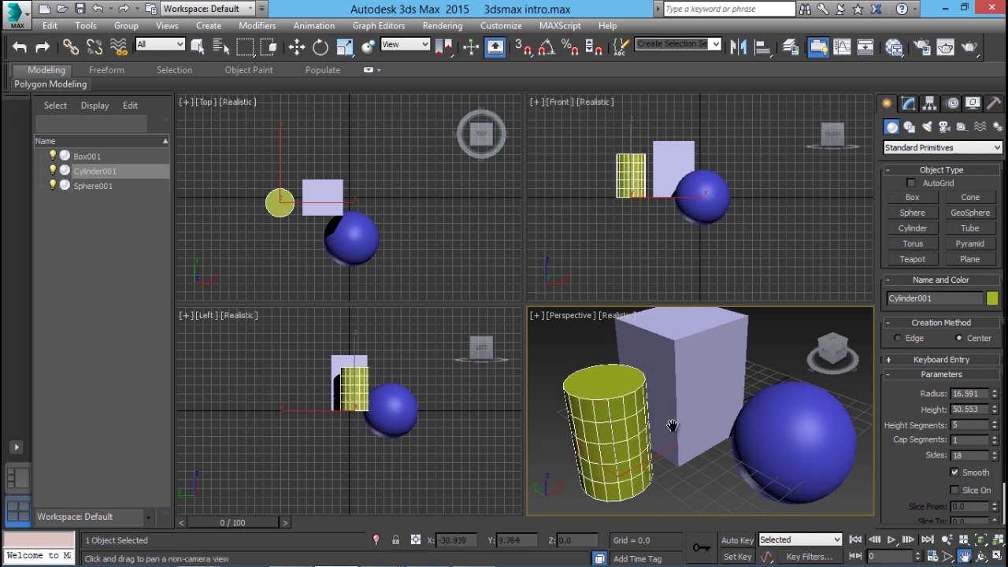
{"action": "left_click", "coordinate": [913, 244]}
{"action": "left_click_drag", "start_coordinate": [702, 479], "coordinate": [717, 459]}
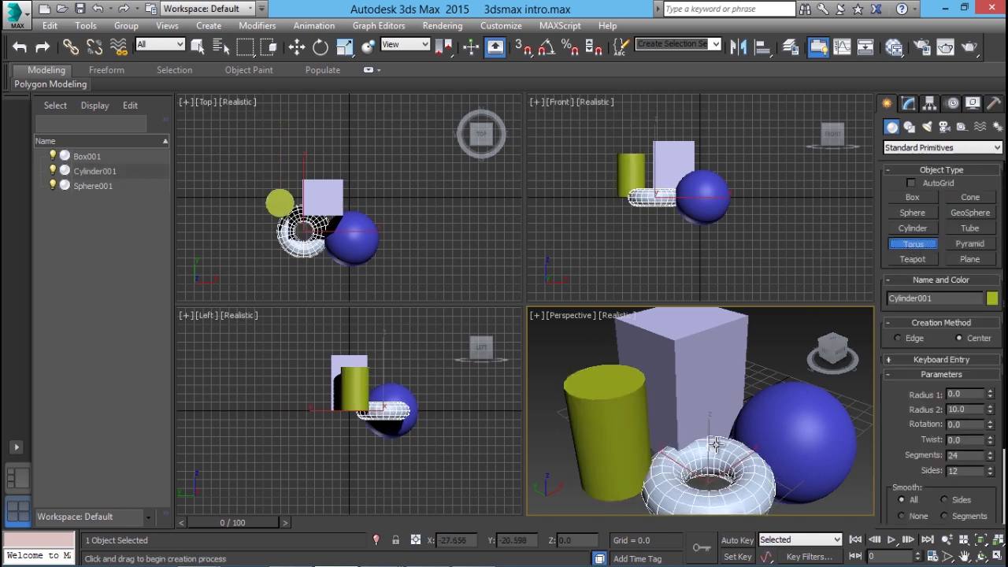
{"action": "left_click", "coordinate": [718, 456]}
{"action": "left_click", "coordinate": [720, 458]}
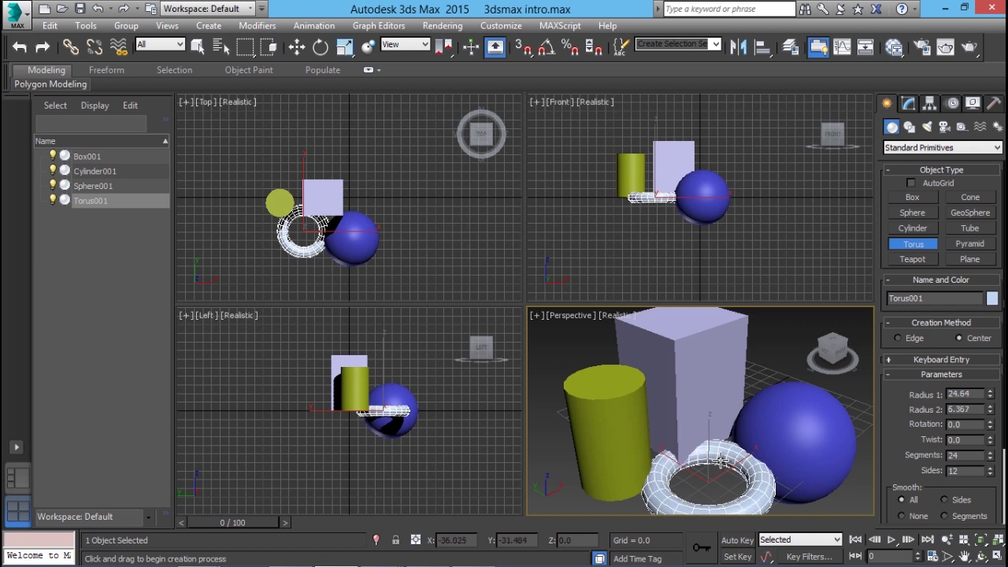
Select the box and change its object color to dark red from the 3ds Max palette.
{"action": "left_click", "coordinate": [946, 540]}
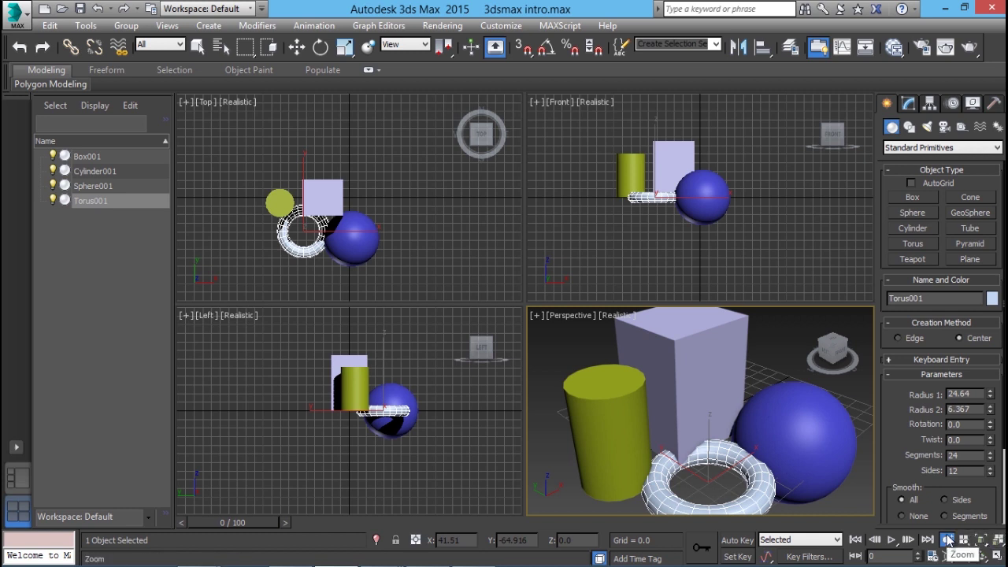
{"action": "left_click_drag", "start_coordinate": [644, 367], "coordinate": [717, 442]}
{"action": "right_click", "coordinate": [717, 442]}
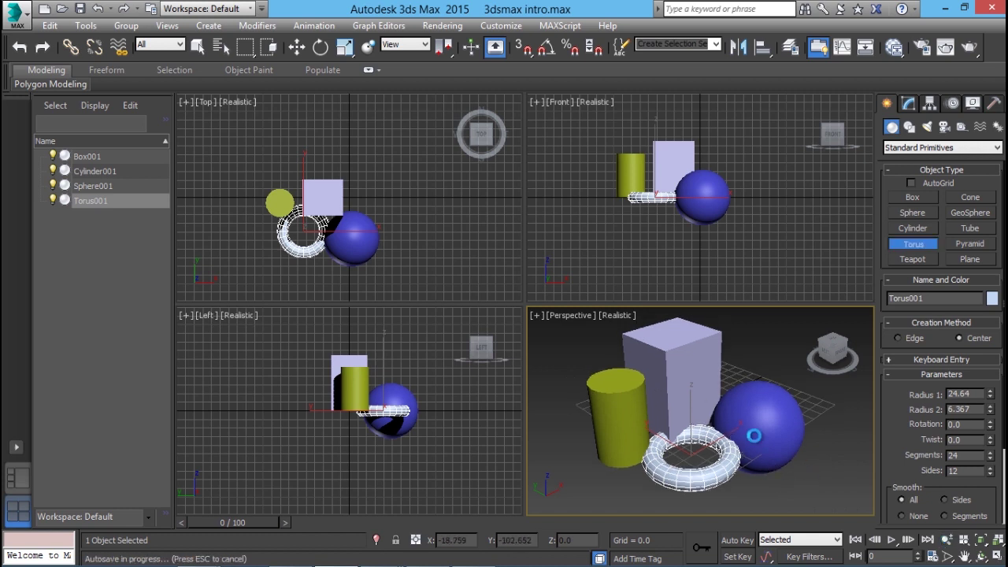
{"action": "left_click", "coordinate": [718, 365]}
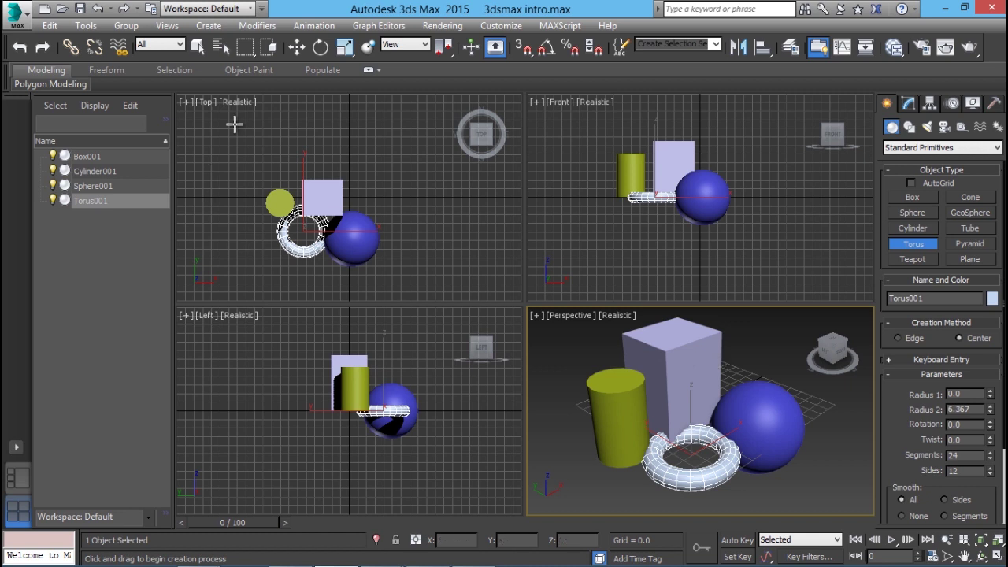
{"action": "left_click", "coordinate": [196, 47]}
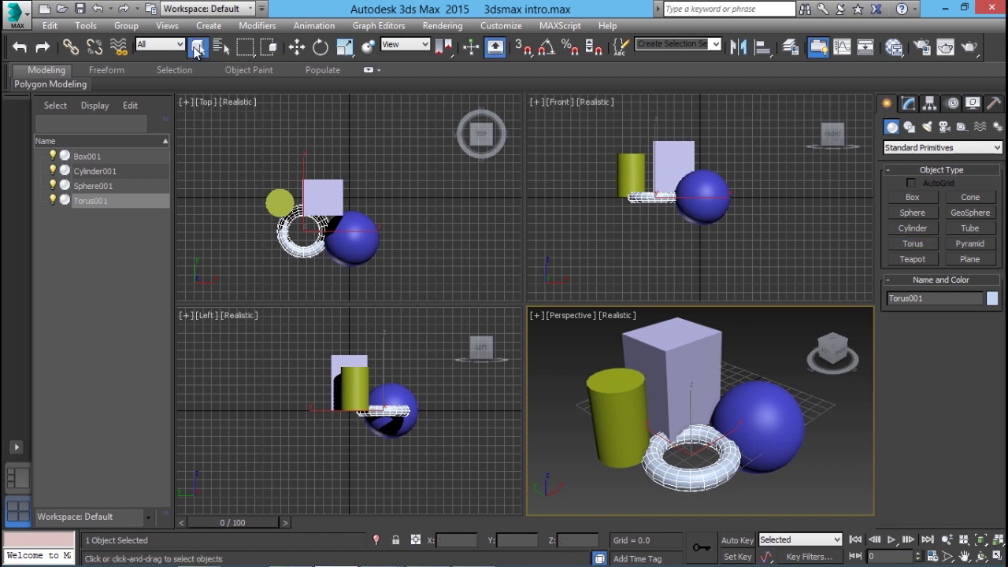
{"action": "left_click", "coordinate": [674, 340]}
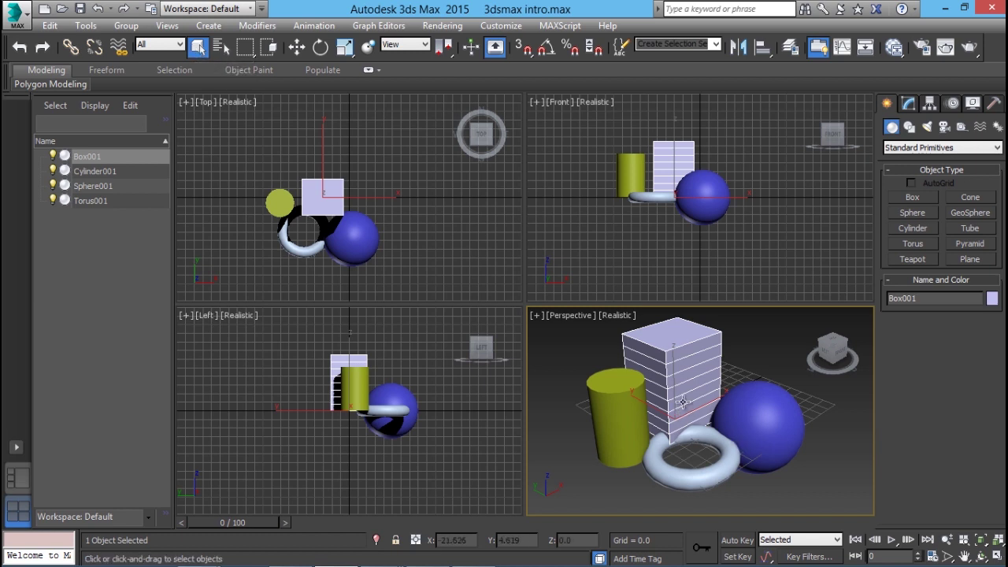
{"action": "left_click", "coordinate": [907, 108]}
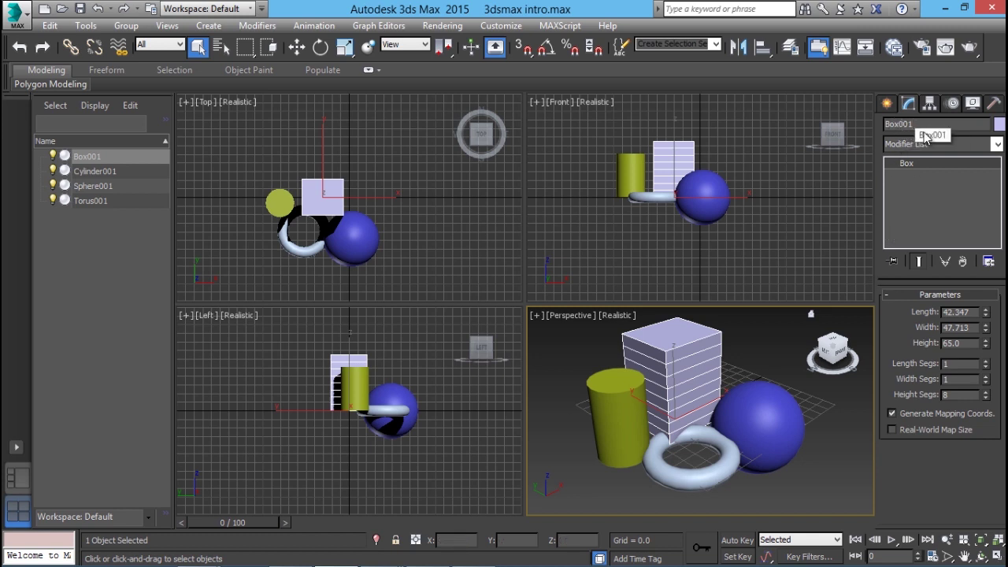
{"action": "left_click", "coordinate": [998, 124]}
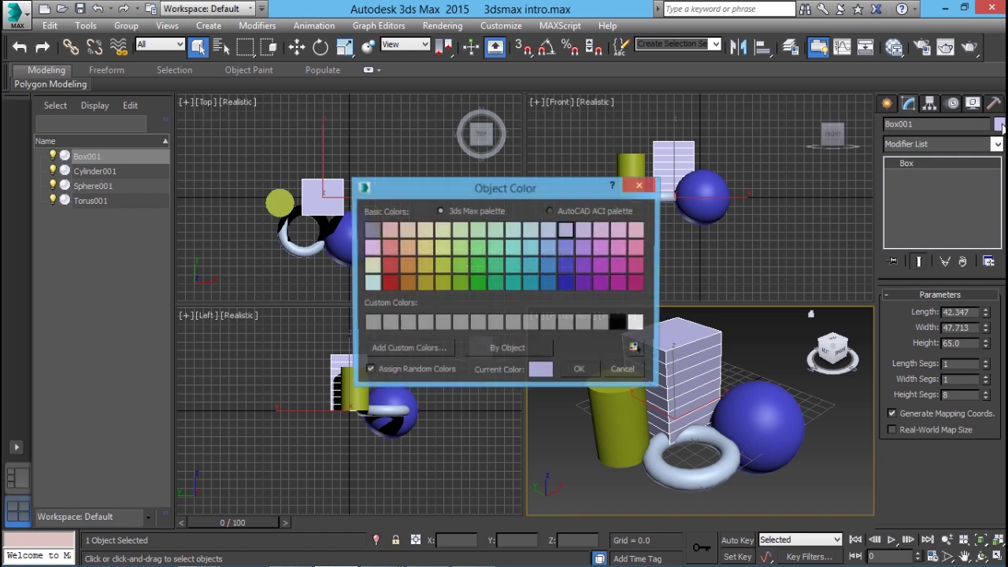
{"action": "left_click", "coordinate": [389, 284]}
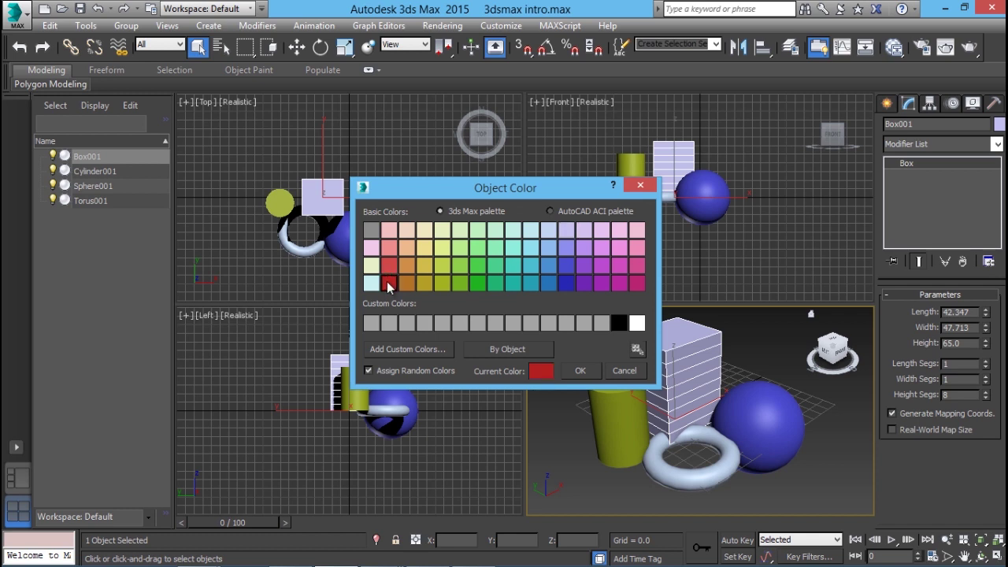
{"action": "left_click", "coordinate": [580, 370]}
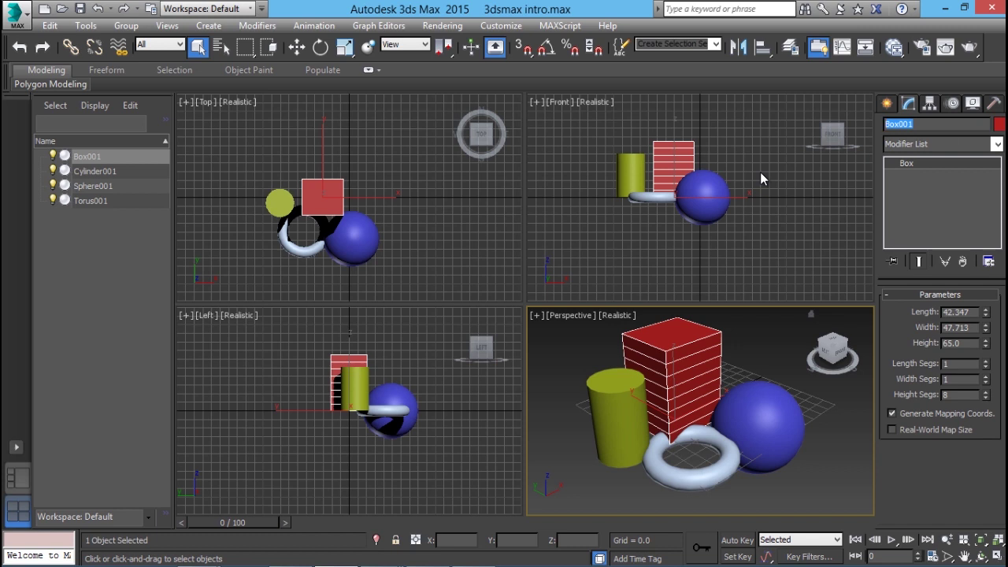
Rename the red box as "my box" and resize it to about 59.7 long, 57.3 wide and 67 high.
{"action": "type", "text": "my box"}
{"action": "left_click_drag", "start_coordinate": [987, 315], "coordinate": [989, 289]}
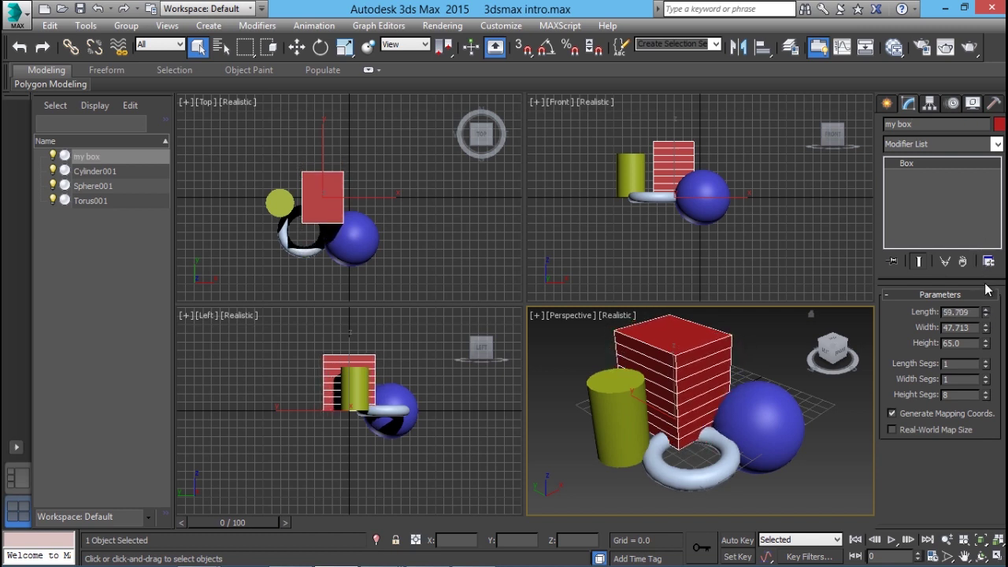
{"action": "left_click_drag", "start_coordinate": [985, 328], "coordinate": [979, 313]}
{"action": "left_click_drag", "start_coordinate": [986, 352], "coordinate": [980, 342]}
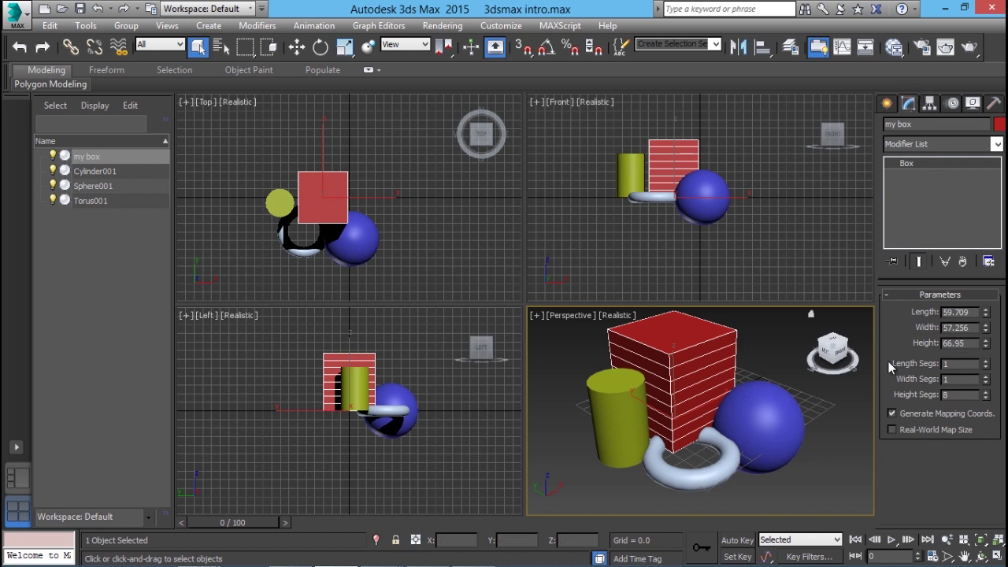
{"action": "left_click", "coordinate": [857, 449]}
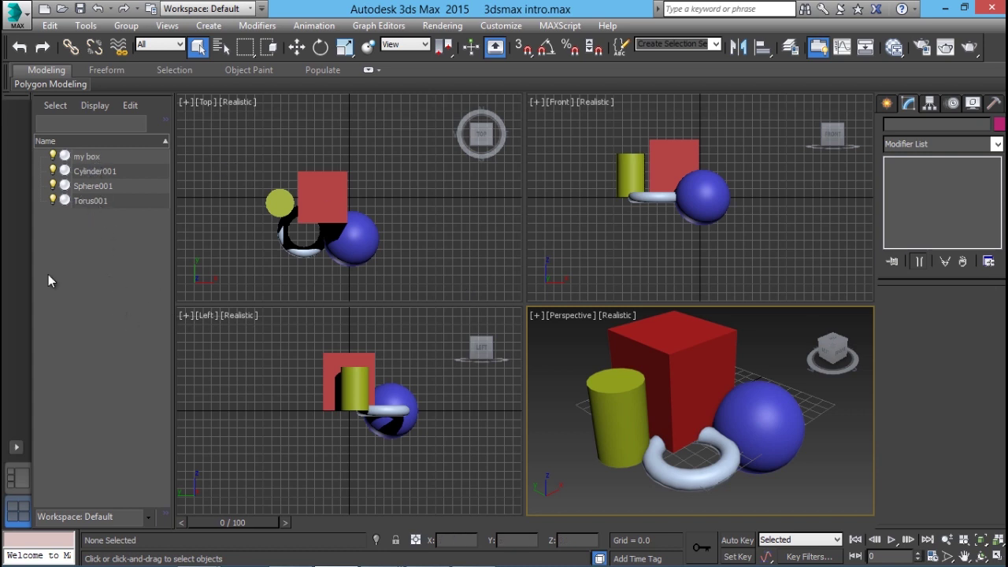
Select the sphere and, after trying Shaded, display the Perspective viewport as Realistic with Edged Faces.
{"action": "left_click", "coordinate": [99, 189]}
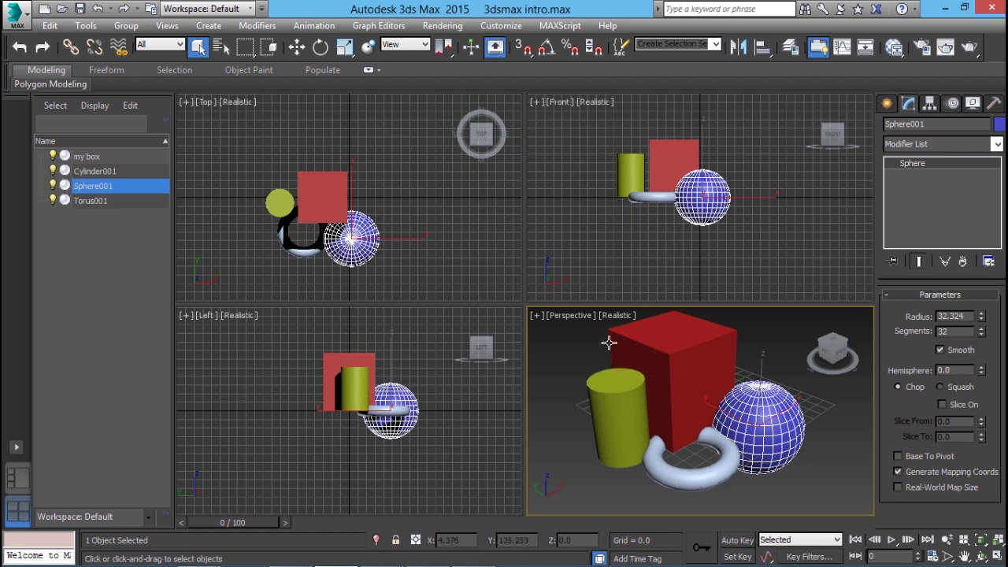
{"action": "left_click", "coordinate": [610, 315]}
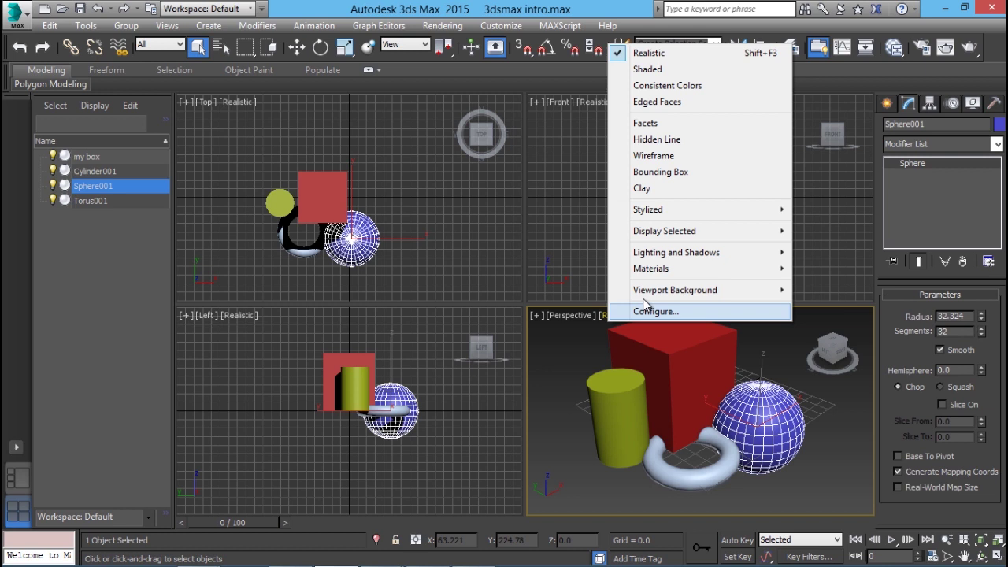
{"action": "left_click", "coordinate": [661, 70]}
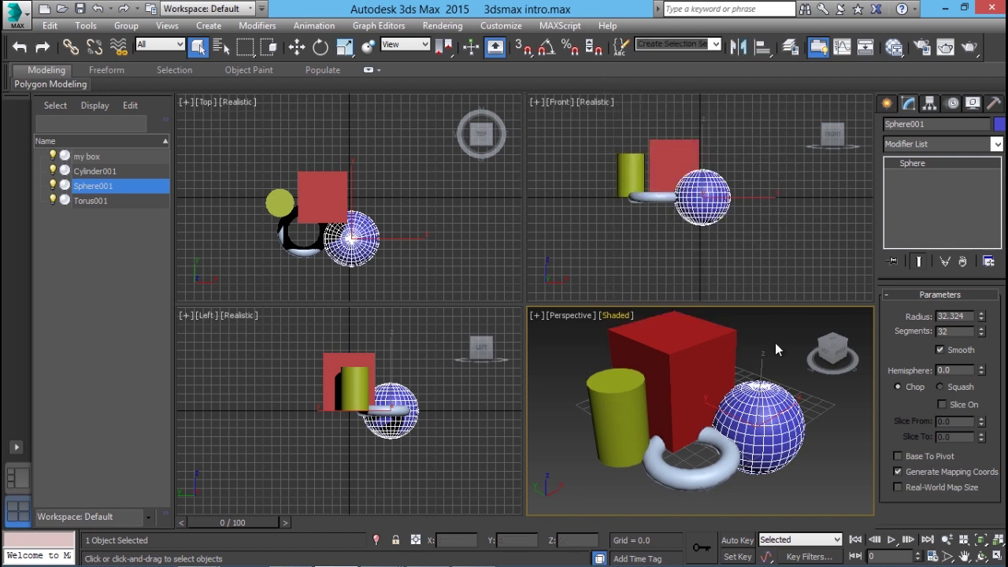
{"action": "left_click", "coordinate": [617, 316]}
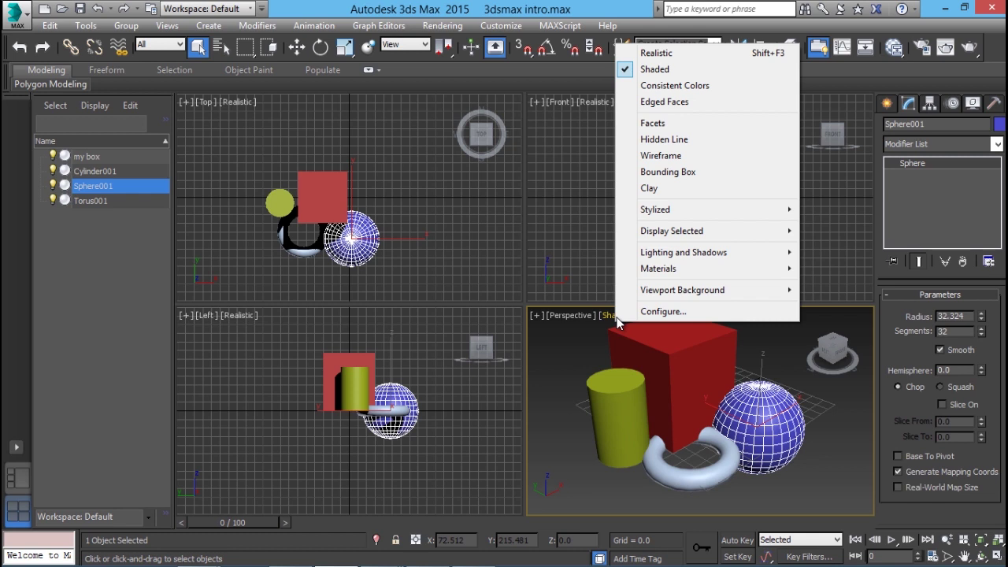
{"action": "left_click", "coordinate": [653, 53]}
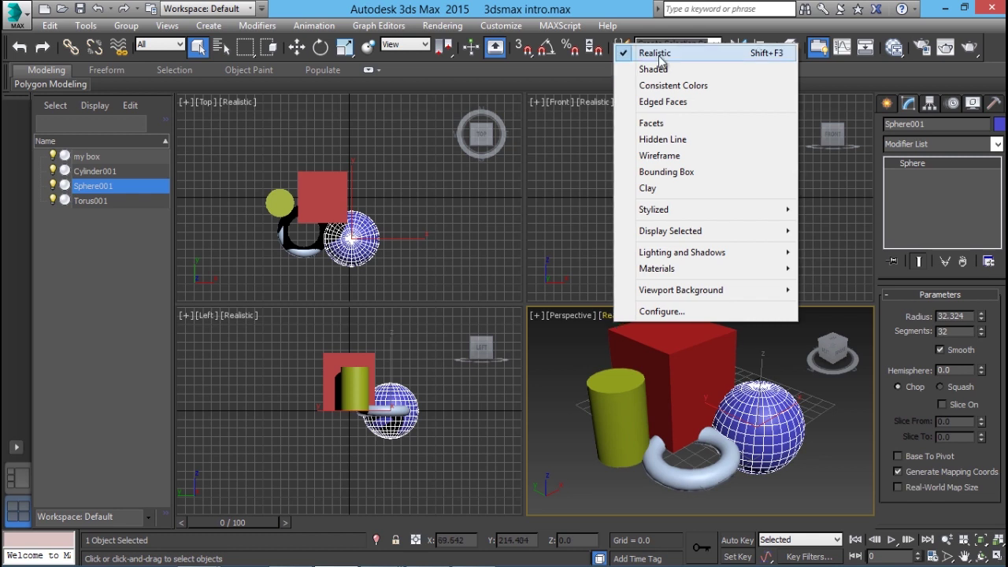
{"action": "left_click", "coordinate": [670, 103]}
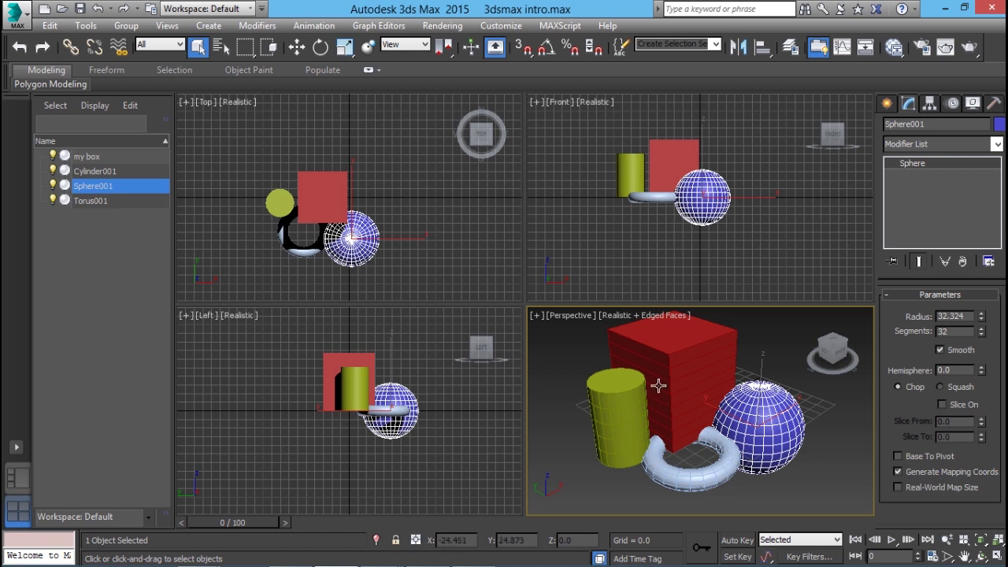
Try the Wireframe and stylized Graphite display in the Perspective viewport, and return it to Realistic.
{"action": "left_click", "coordinate": [639, 316]}
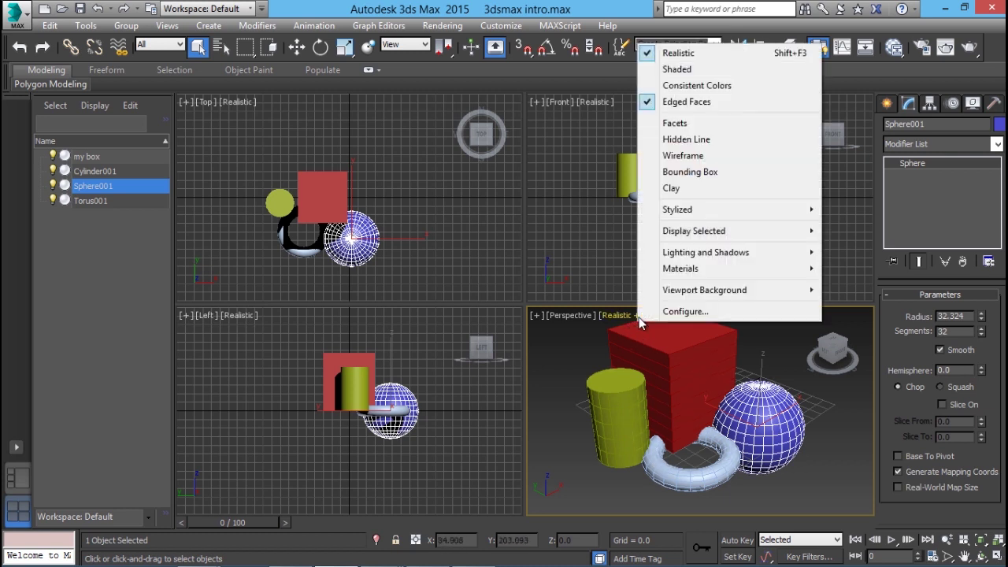
{"action": "left_click", "coordinate": [682, 156]}
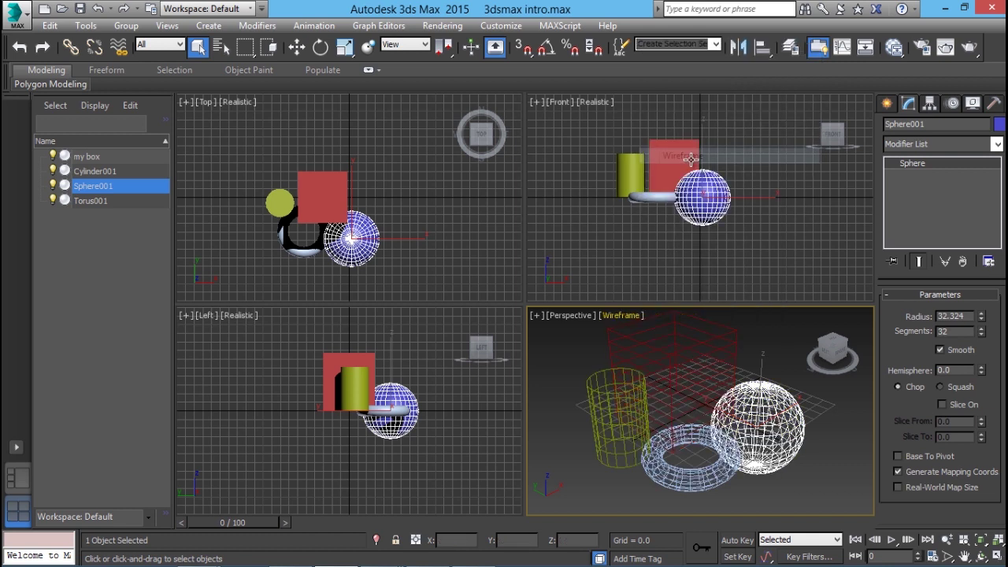
{"action": "left_click", "coordinate": [618, 316]}
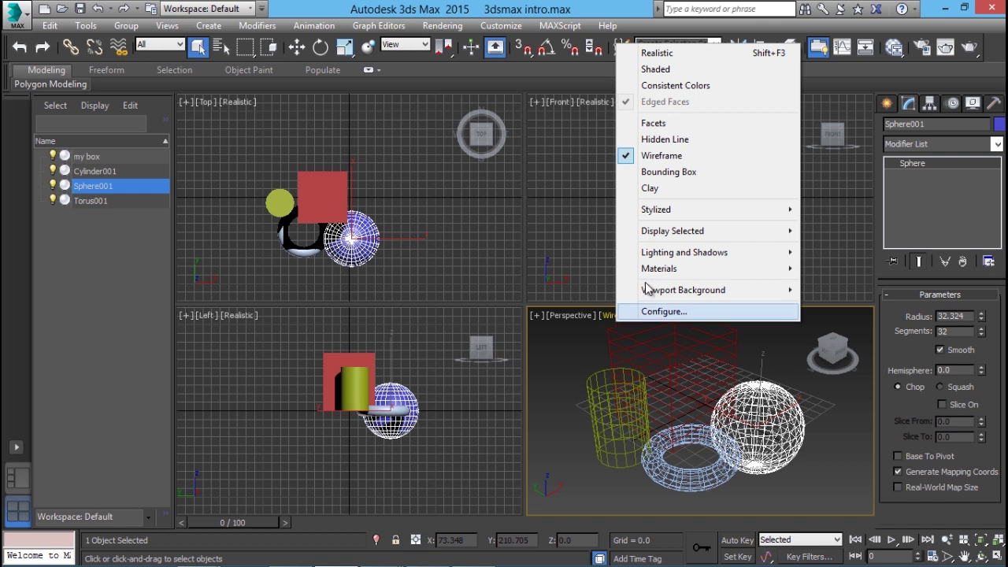
{"action": "mouse_move", "coordinate": [696, 219]}
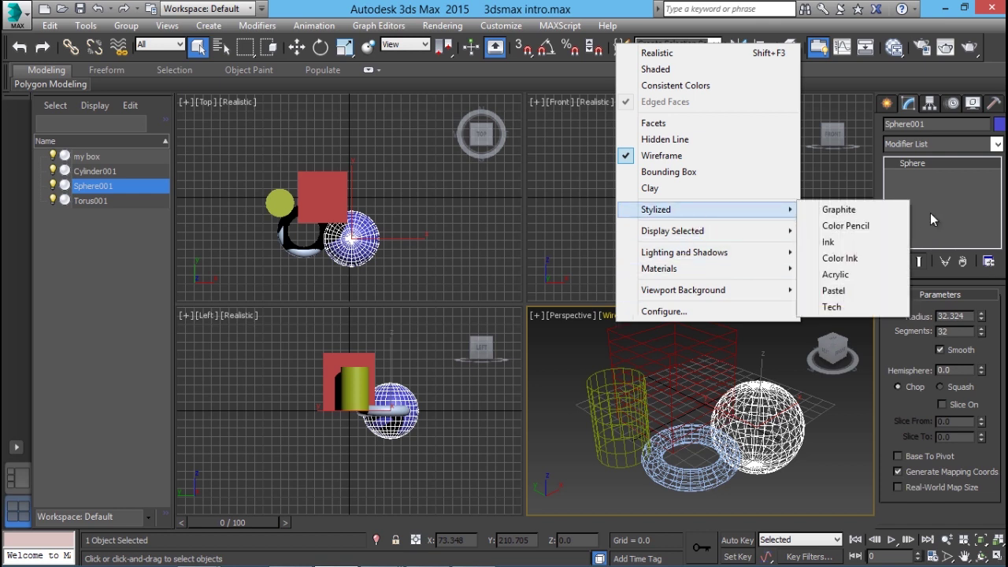
{"action": "left_click", "coordinate": [857, 210]}
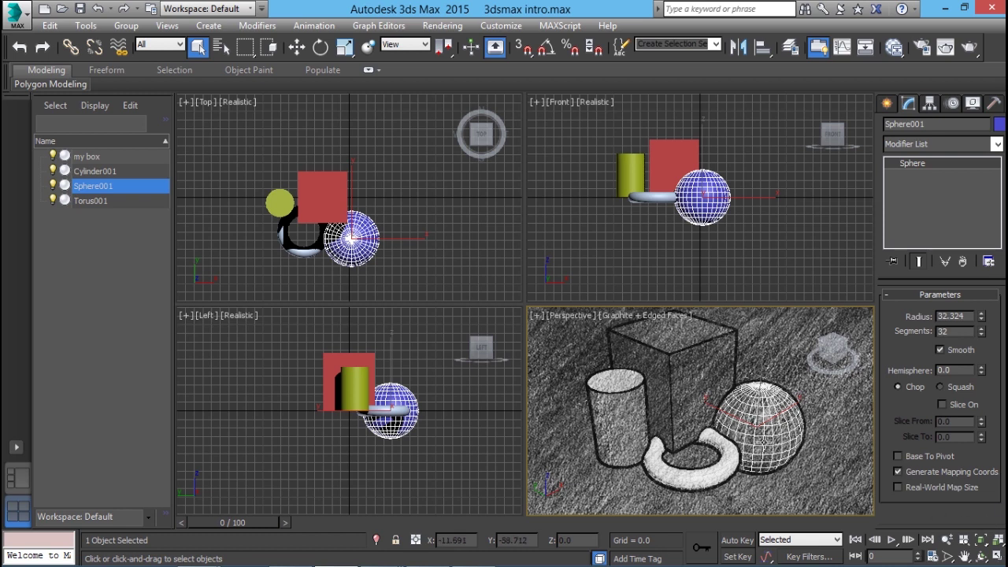
{"action": "left_click", "coordinate": [647, 314]}
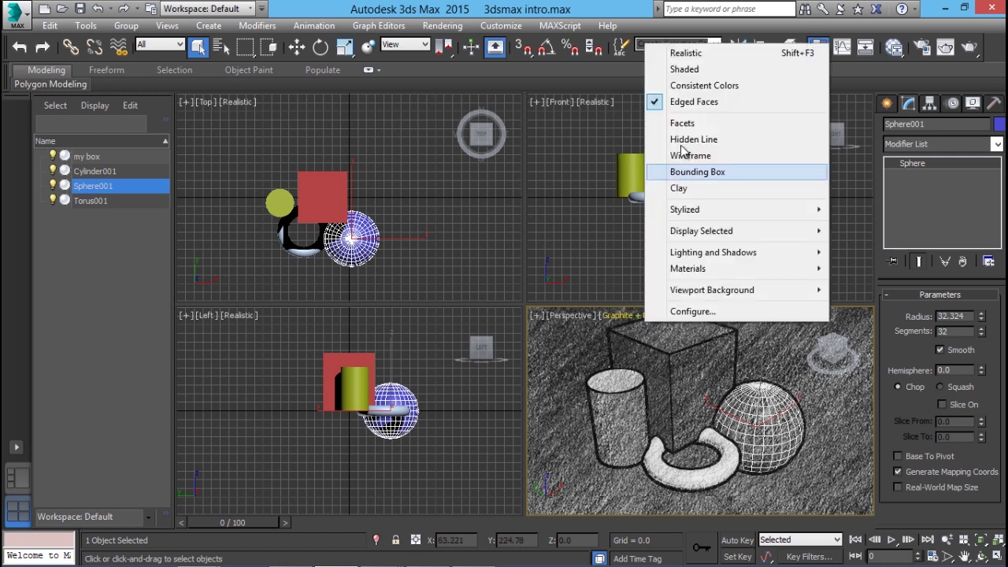
{"action": "left_click", "coordinate": [689, 52]}
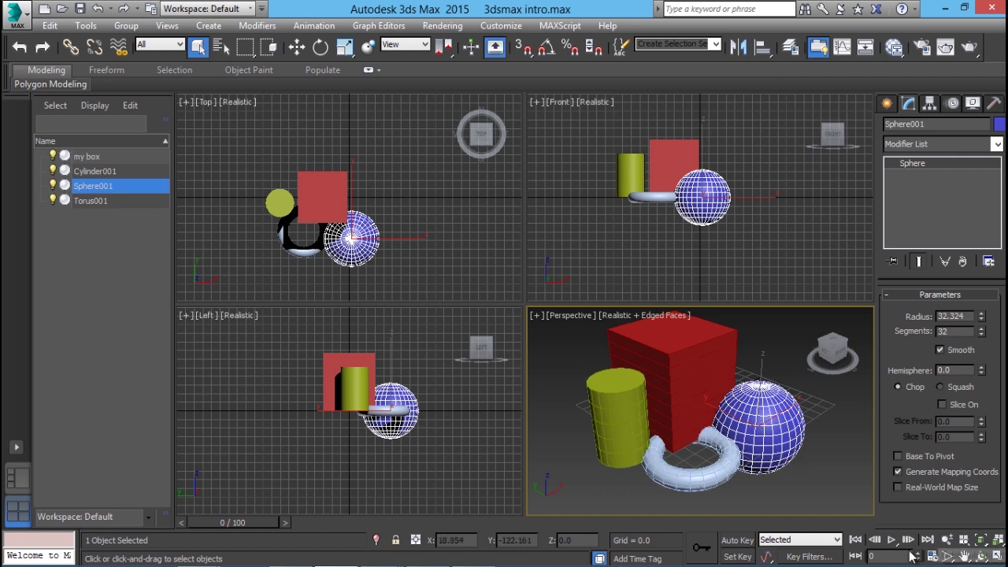
Zoom the Perspective viewport on its own, and use Zoom All to magnify all four viewports together.
{"action": "left_click", "coordinate": [948, 541]}
{"action": "left_click_drag", "start_coordinate": [656, 381], "coordinate": [688, 389]}
{"action": "left_click", "coordinate": [964, 540]}
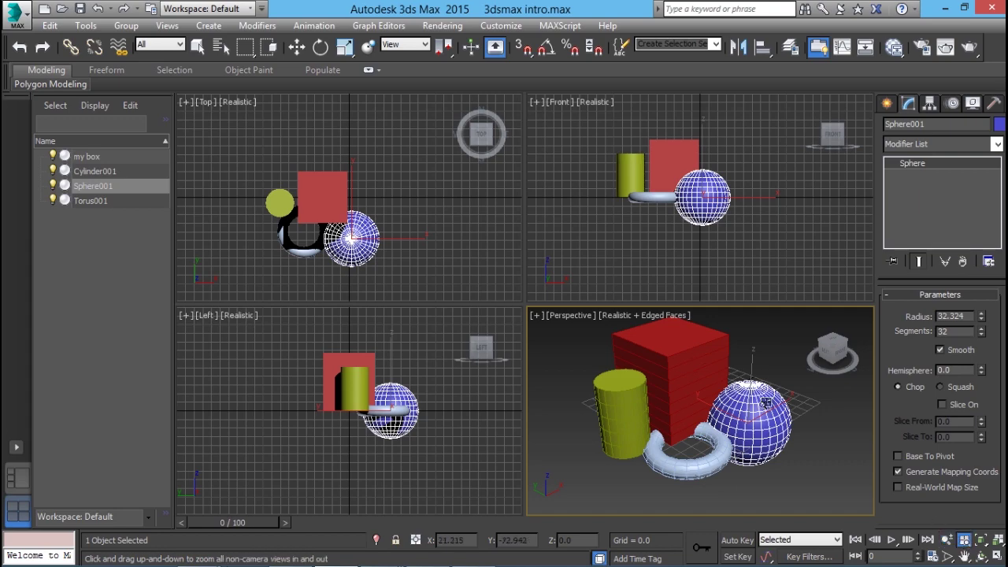
{"action": "mouse_move", "coordinate": [762, 390]}
{"action": "left_mouse_down"}
{"action": "mouse_move", "coordinate": [762, 417]}
{"action": "mouse_move", "coordinate": [767, 358]}
{"action": "mouse_move", "coordinate": [770, 422]}
{"action": "mouse_move", "coordinate": [777, 379]}
{"action": "left_mouse_up"}
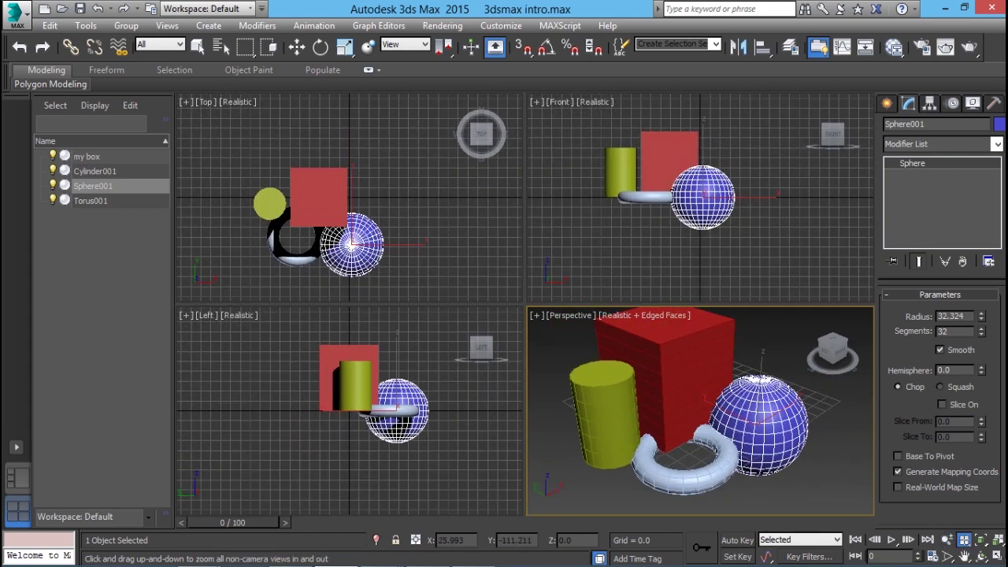
With nothing selected, fit the objects in the Perspective viewport with Zoom Extents and in every viewport with Zoom Extents All.
{"action": "left_click", "coordinate": [981, 540]}
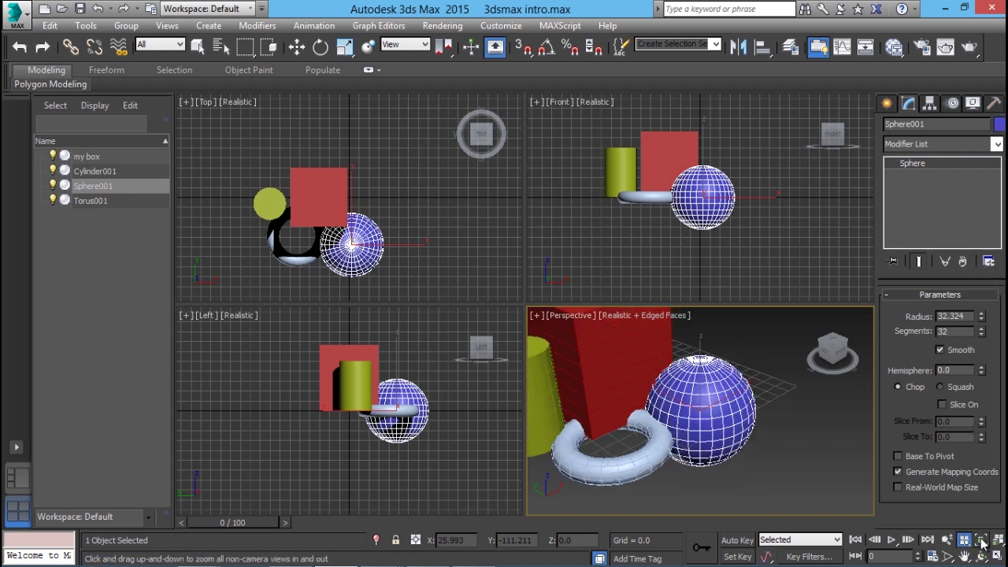
{"action": "right_click", "coordinate": [825, 440]}
{"action": "left_click", "coordinate": [820, 438]}
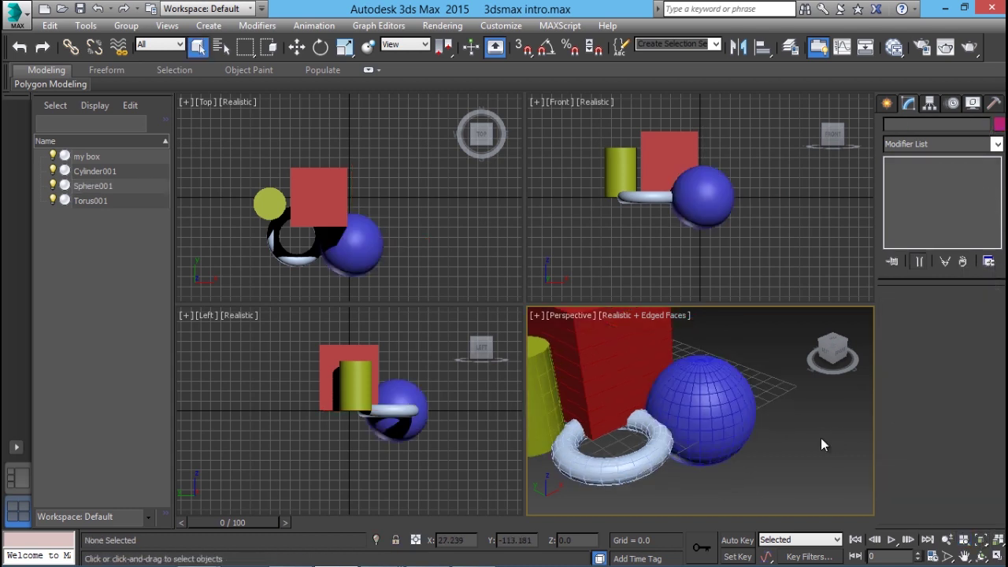
{"action": "left_click", "coordinate": [725, 404]}
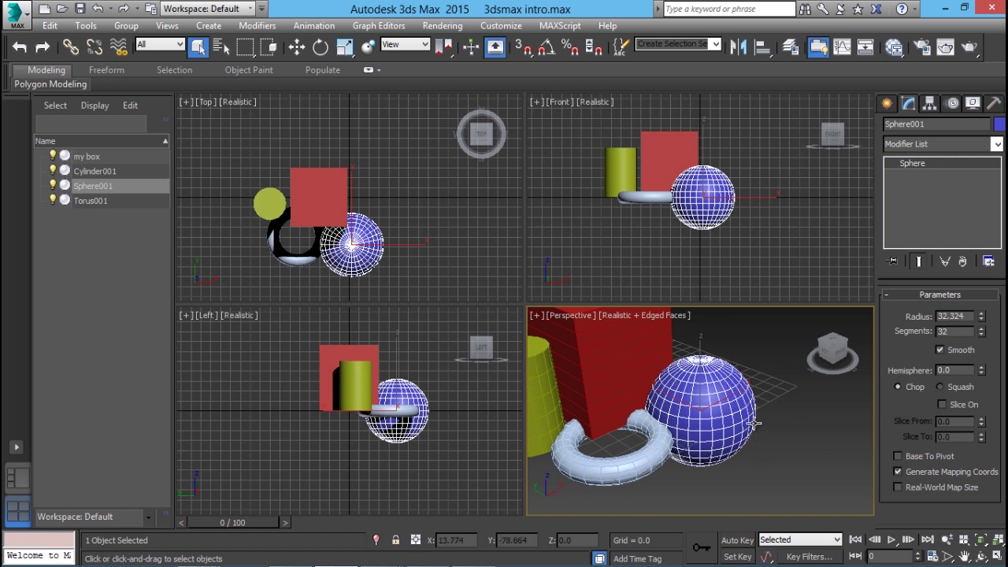
{"action": "left_click", "coordinate": [804, 448]}
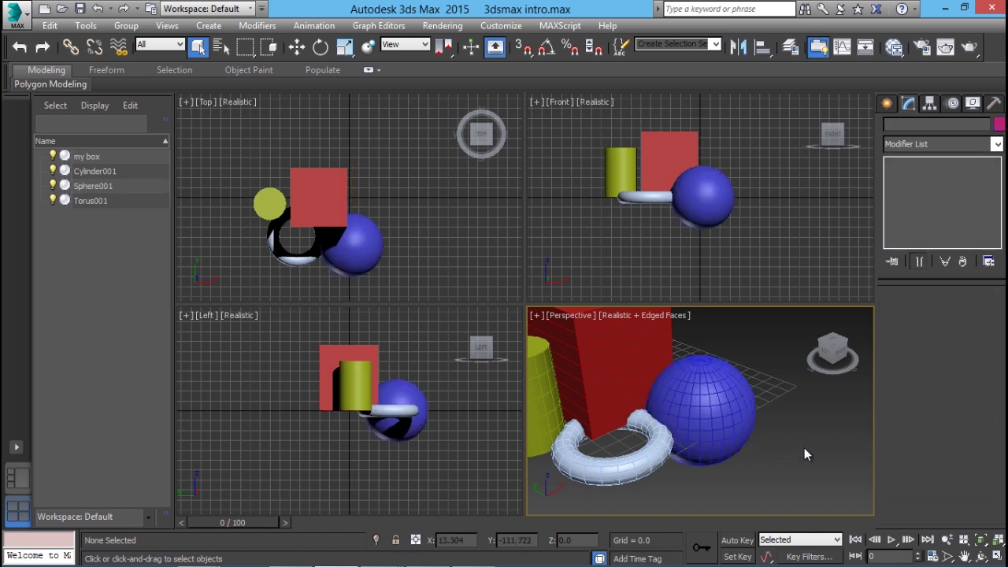
{"action": "left_click", "coordinate": [979, 539]}
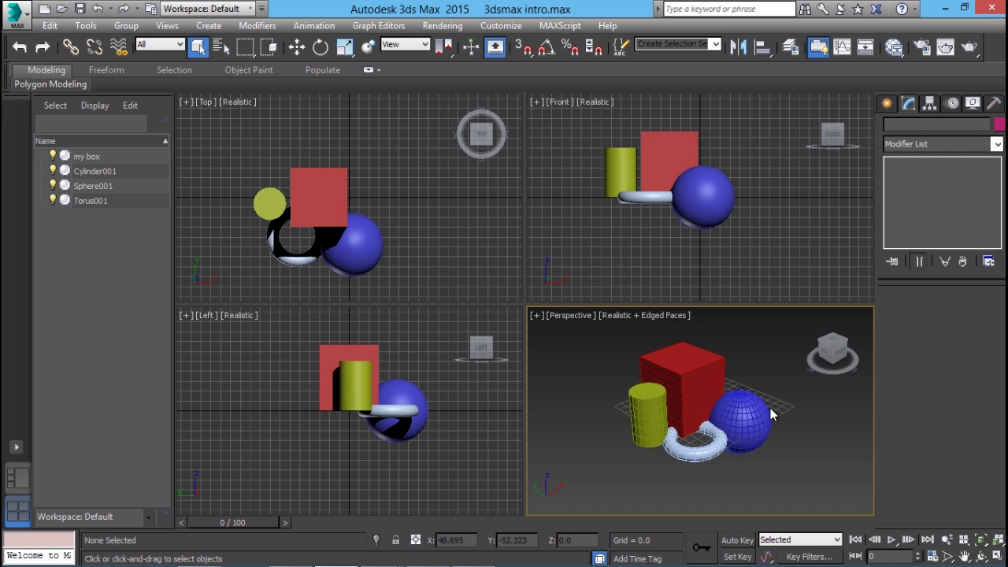
{"action": "left_click", "coordinate": [998, 540]}
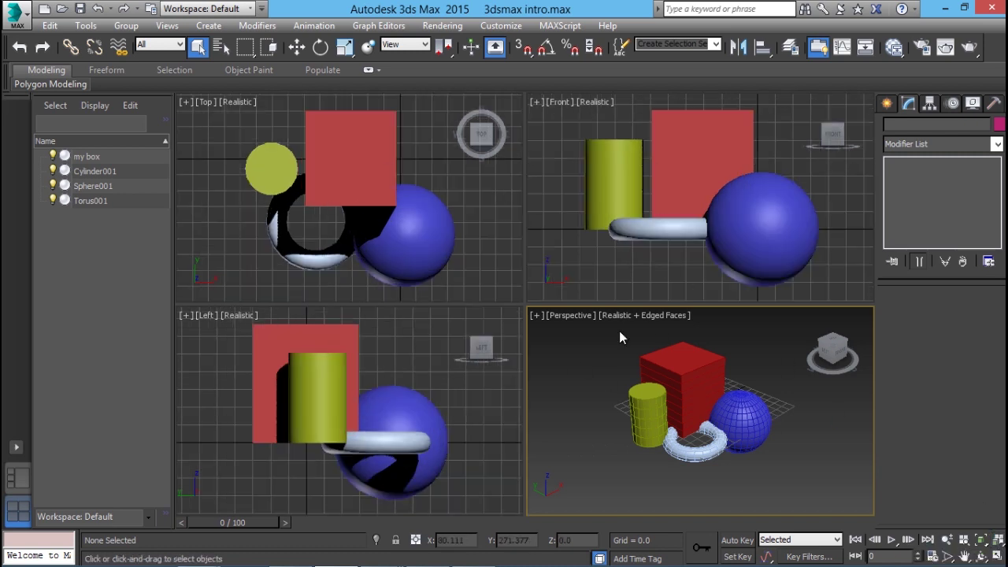
Zoom into a region around the box and cylinder in the Perspective viewport, and zoom back out to the whole scene.
{"action": "left_click", "coordinate": [947, 556]}
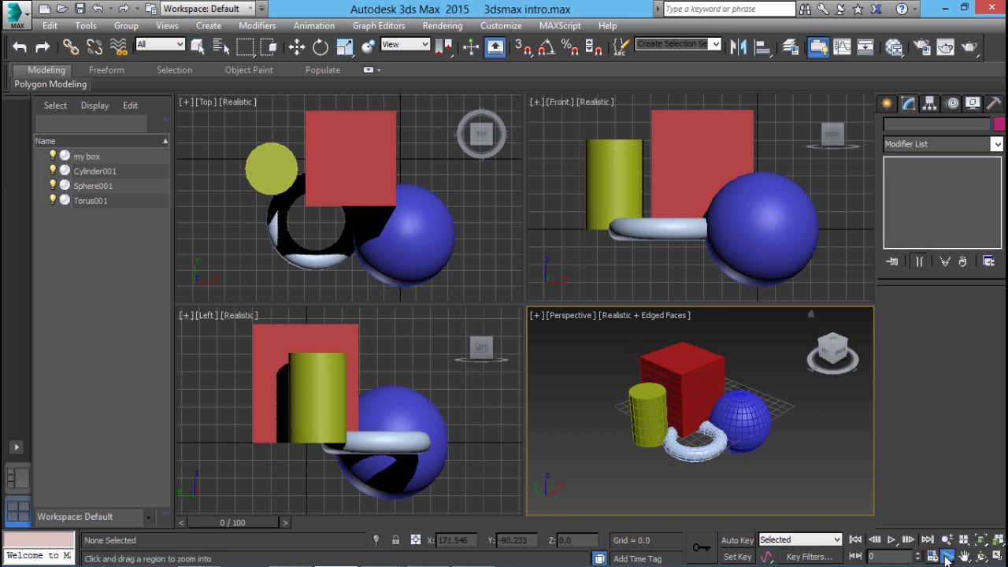
{"action": "left_click_drag", "start_coordinate": [654, 401], "coordinate": [682, 340]}
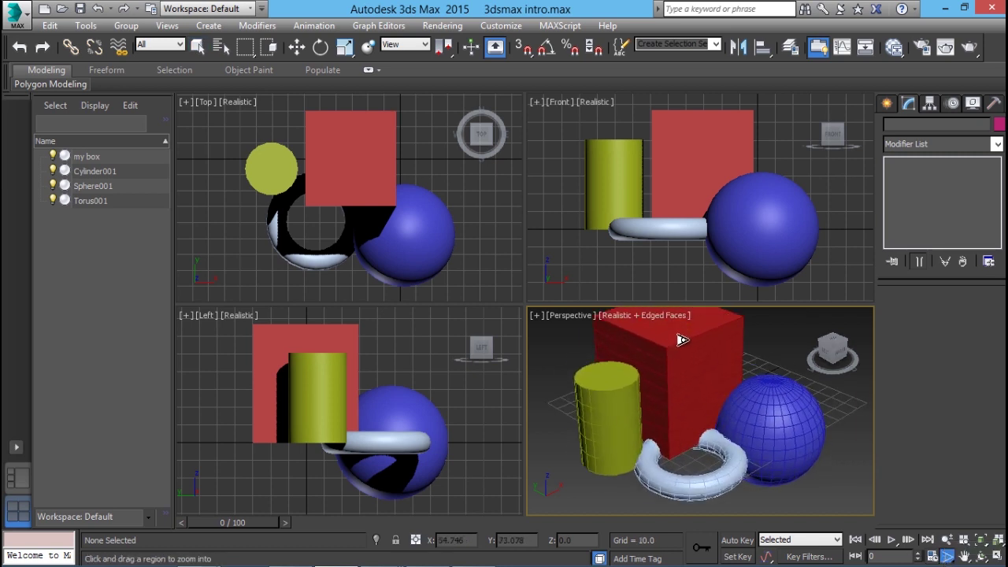
{"action": "scroll", "coordinate": [689, 362], "scroll_direction": "down", "scroll_amount": 4}
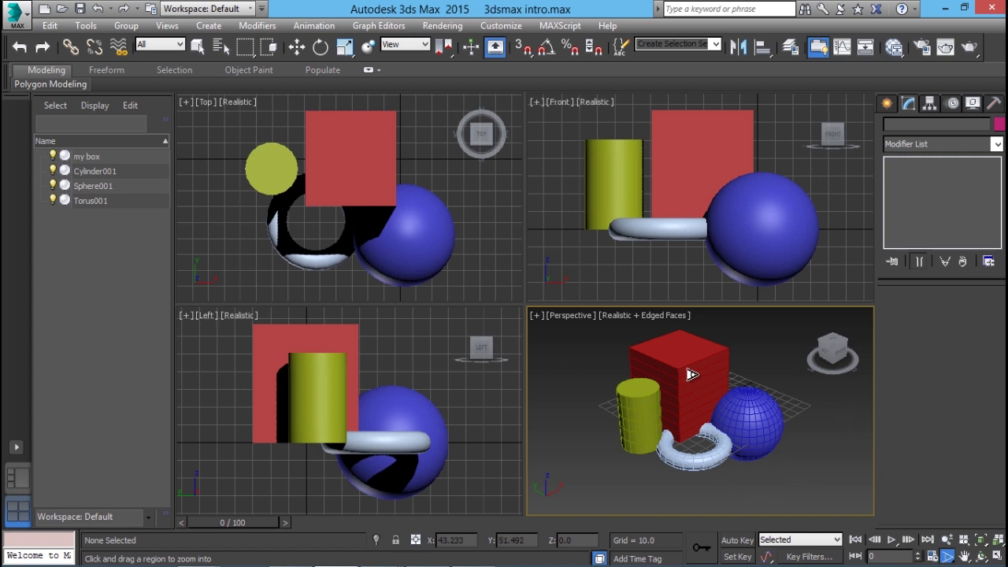
{"action": "right_click", "coordinate": [692, 375]}
Pan the Perspective viewport and the Front viewport slightly sideways.
{"action": "left_click", "coordinate": [965, 556]}
{"action": "left_click_drag", "start_coordinate": [657, 333], "coordinate": [639, 341]}
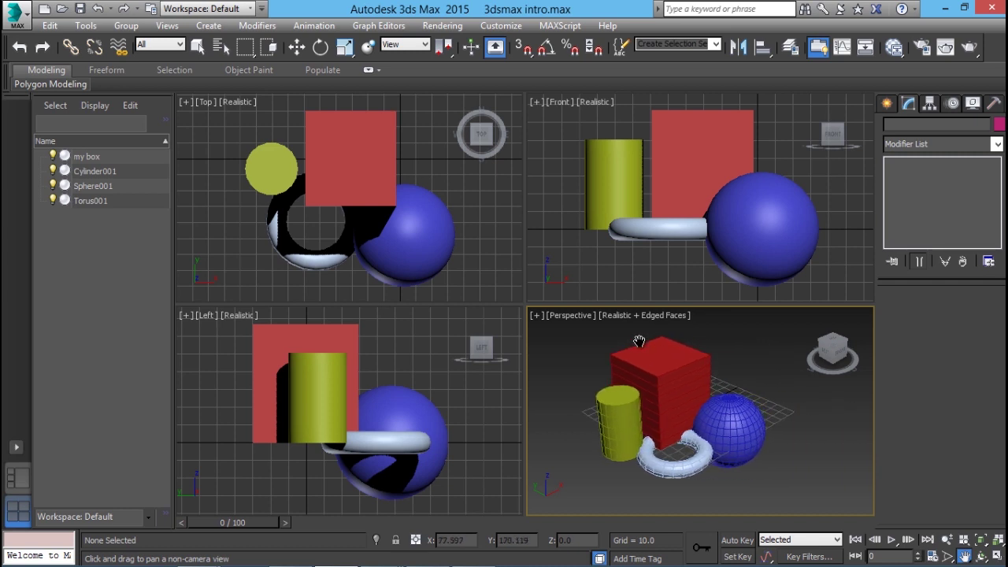
{"action": "left_click_drag", "start_coordinate": [759, 201], "coordinate": [737, 200]}
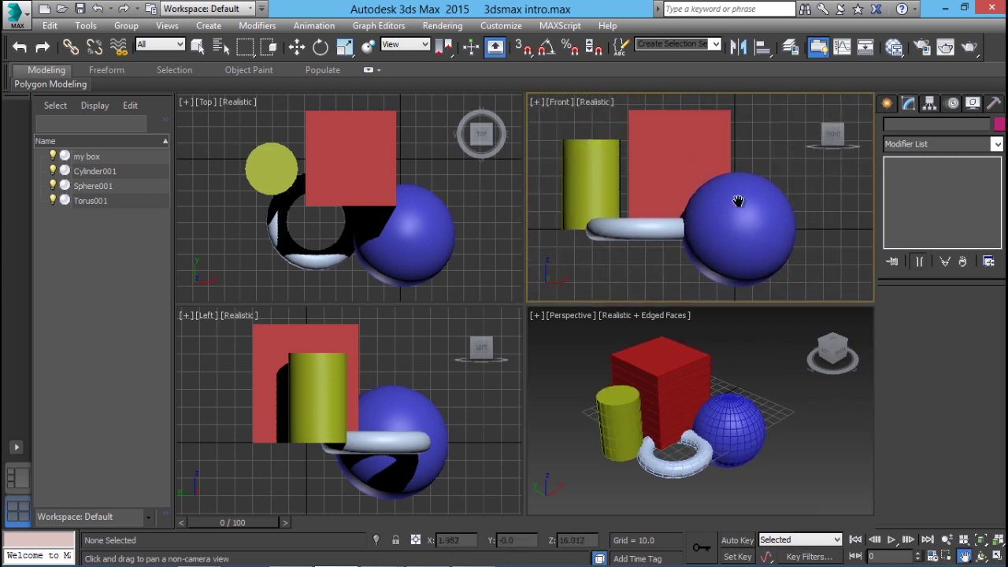
Orbit the Perspective viewport to see the four objects from a slightly different angle.
{"action": "left_click", "coordinate": [981, 556]}
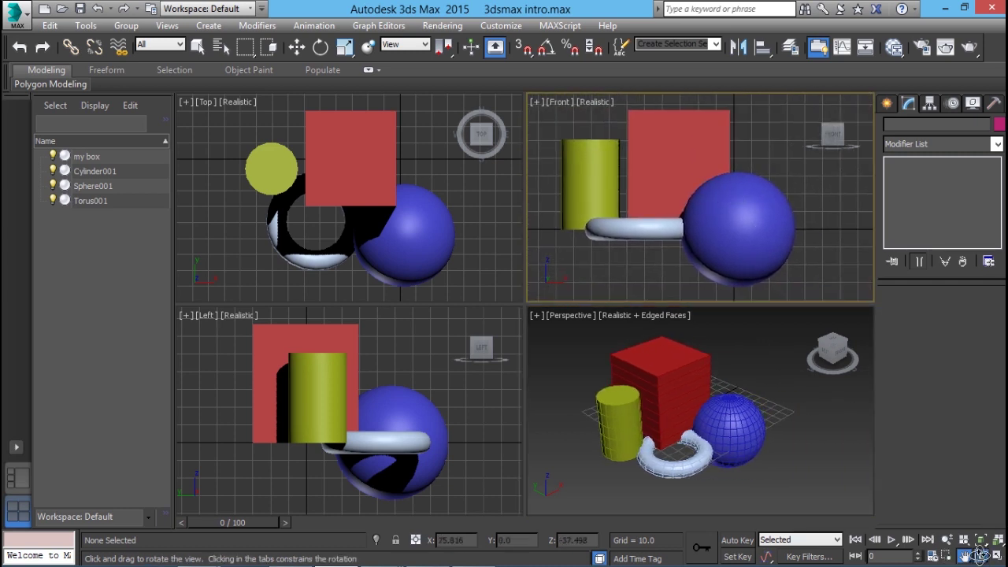
{"action": "right_click", "coordinate": [656, 450]}
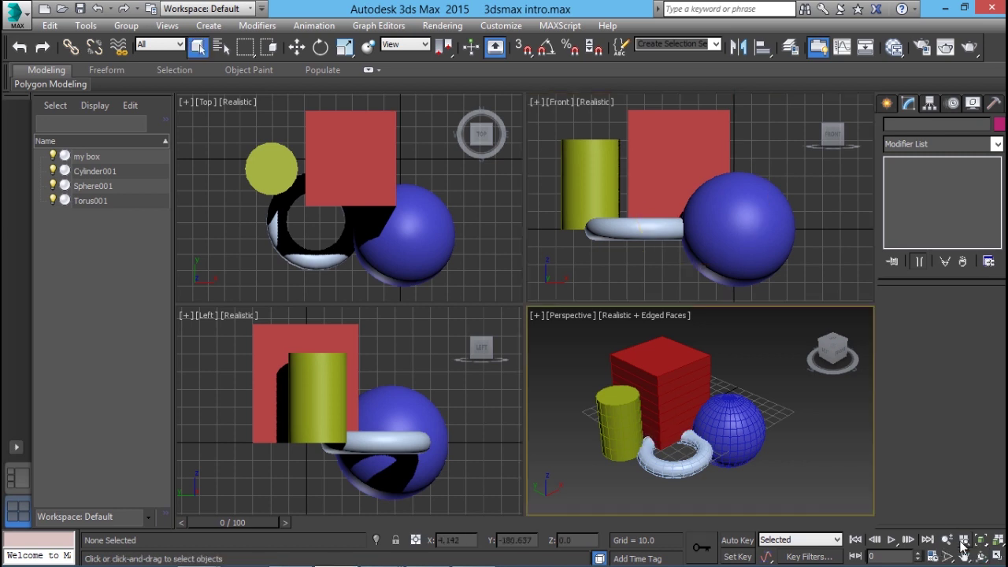
{"action": "left_click", "coordinate": [981, 556]}
{"action": "left_click_drag", "start_coordinate": [630, 415], "coordinate": [834, 412]}
{"action": "right_click", "coordinate": [834, 412]}
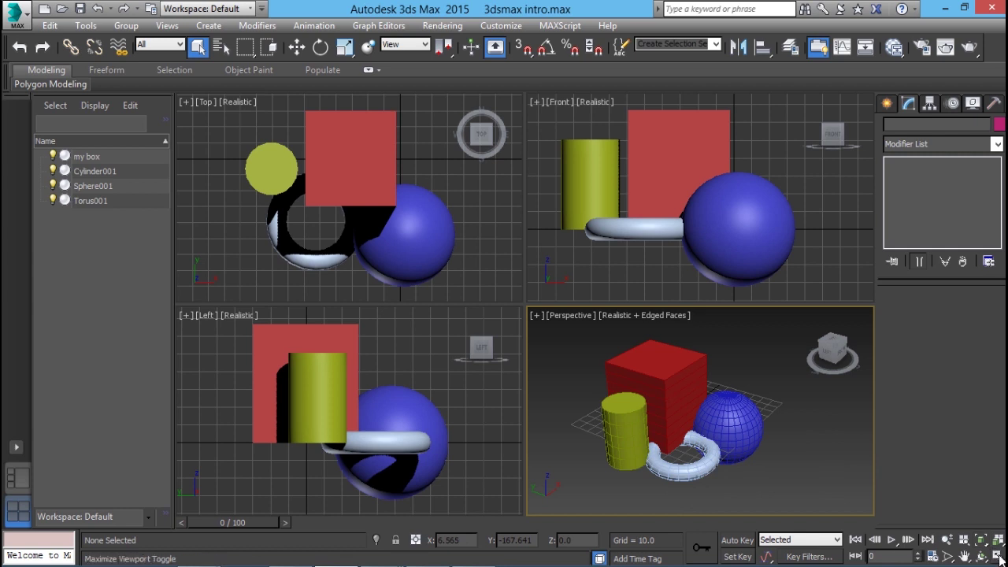
Maximize the Perspective viewport, and toggle its home grid off and back on.
{"action": "left_click", "coordinate": [997, 556]}
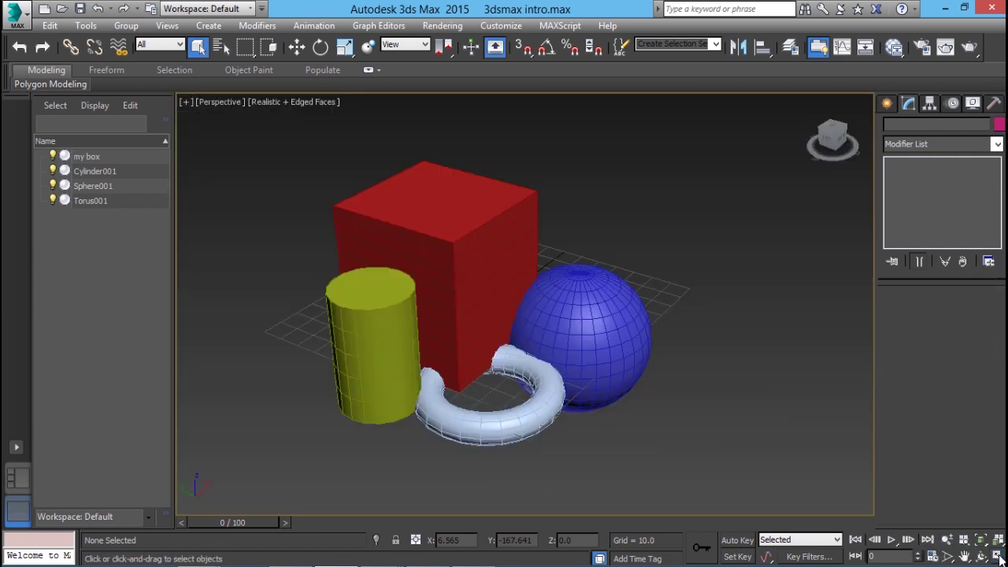
{"action": "left_click", "coordinate": [998, 556]}
{"action": "left_click", "coordinate": [998, 557]}
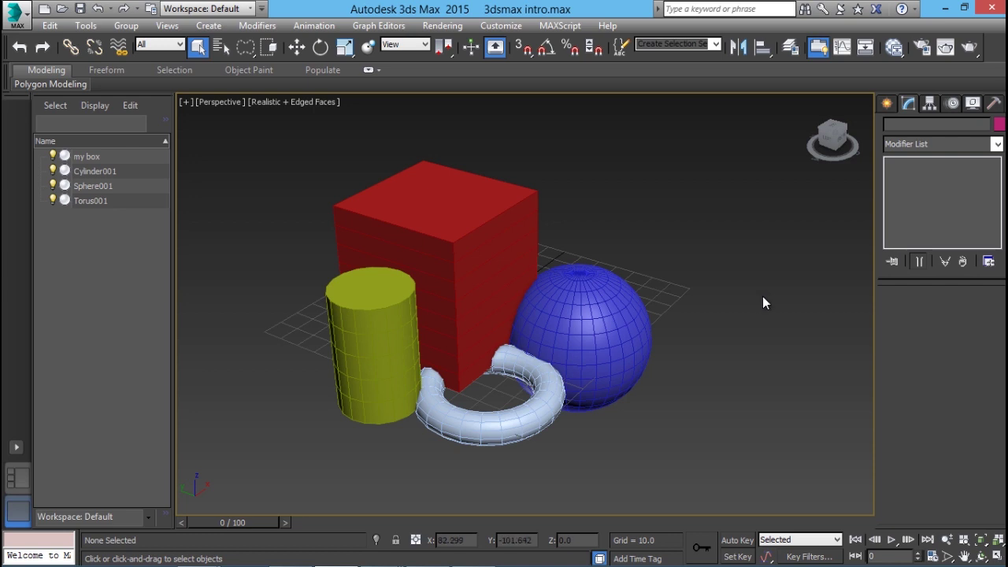
{"action": "key", "text": "g"}
{"action": "key", "text": "g"}
Zoom the maximized Perspective viewport far out, and fit all objects back into view.
{"action": "key", "text": "alt+z"}
{"action": "left_click_drag", "start_coordinate": [658, 389], "coordinate": [656, 442]}
{"action": "right_click", "coordinate": [715, 376]}
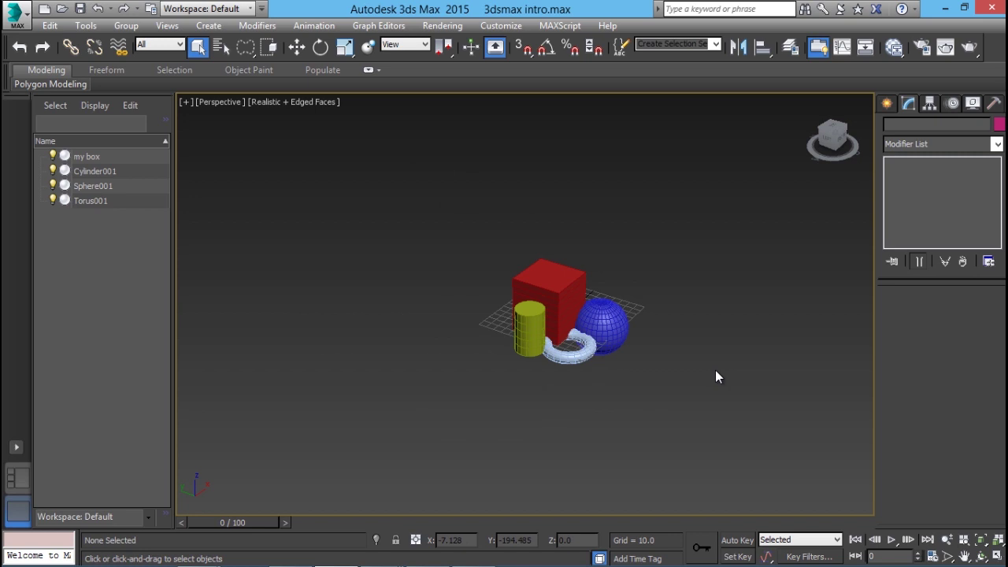
{"action": "key", "text": "z"}
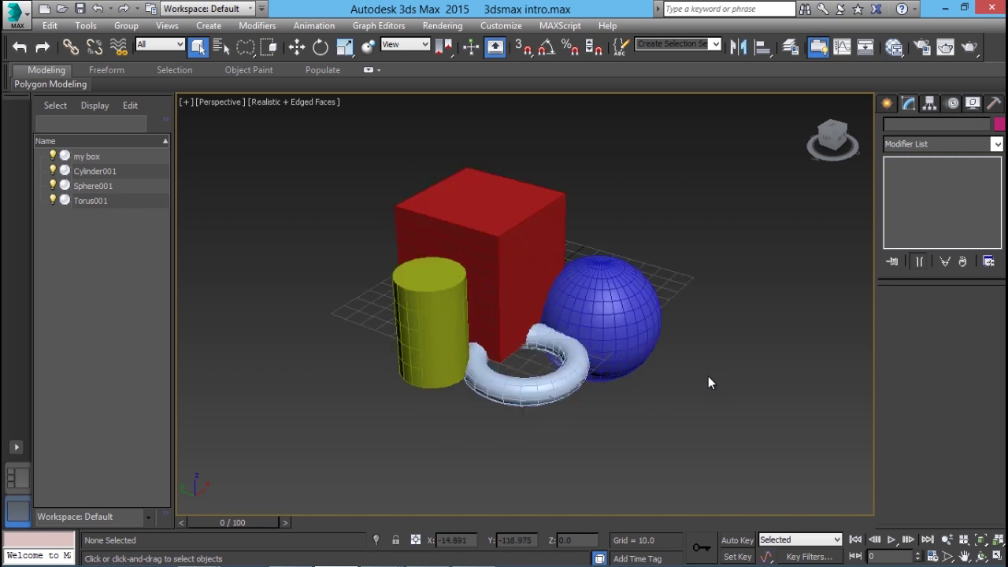
Select the cylinder and frame it in the Perspective viewport, and deselect it to frame all objects again.
{"action": "left_click", "coordinate": [431, 316]}
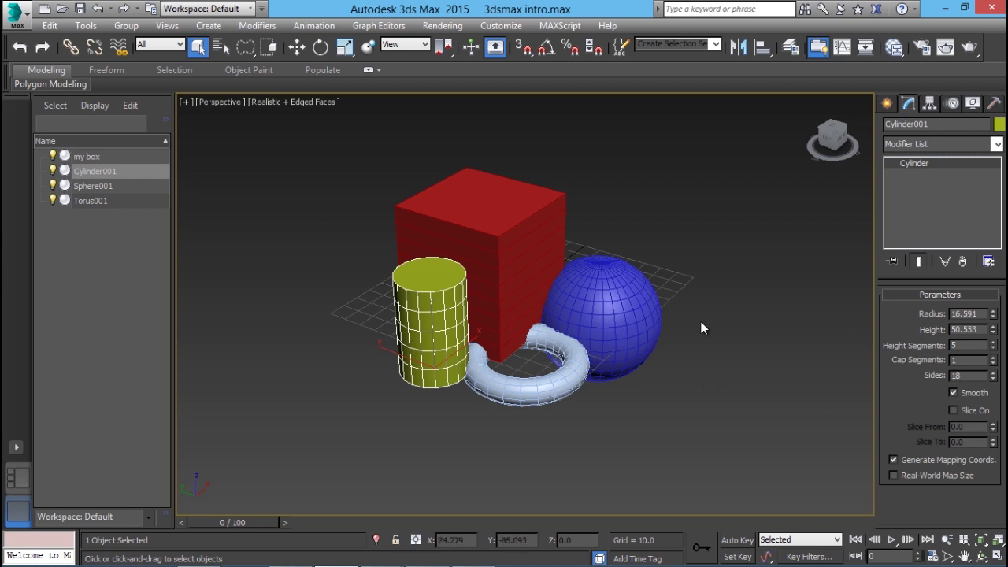
{"action": "key", "text": "z"}
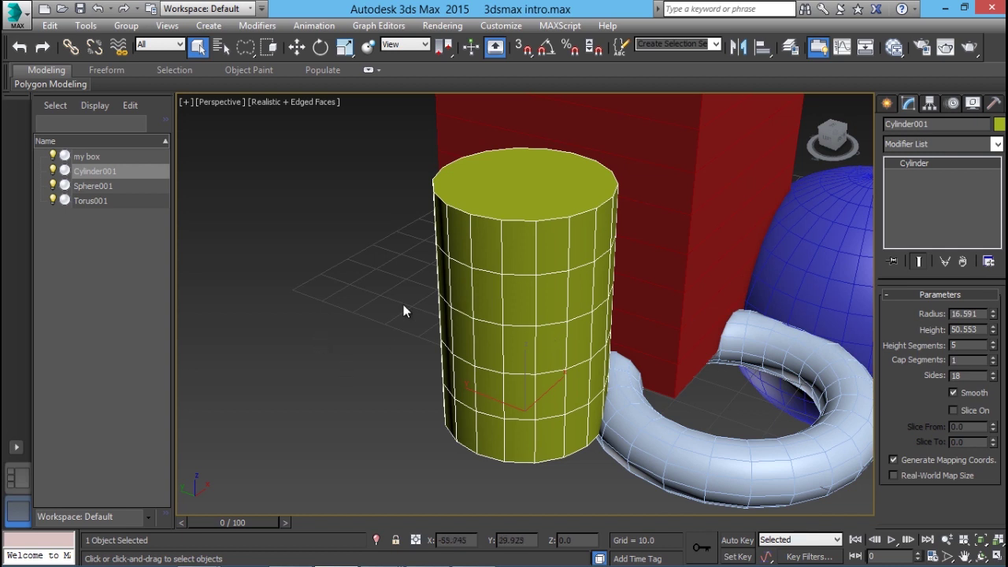
{"action": "left_click", "coordinate": [312, 339]}
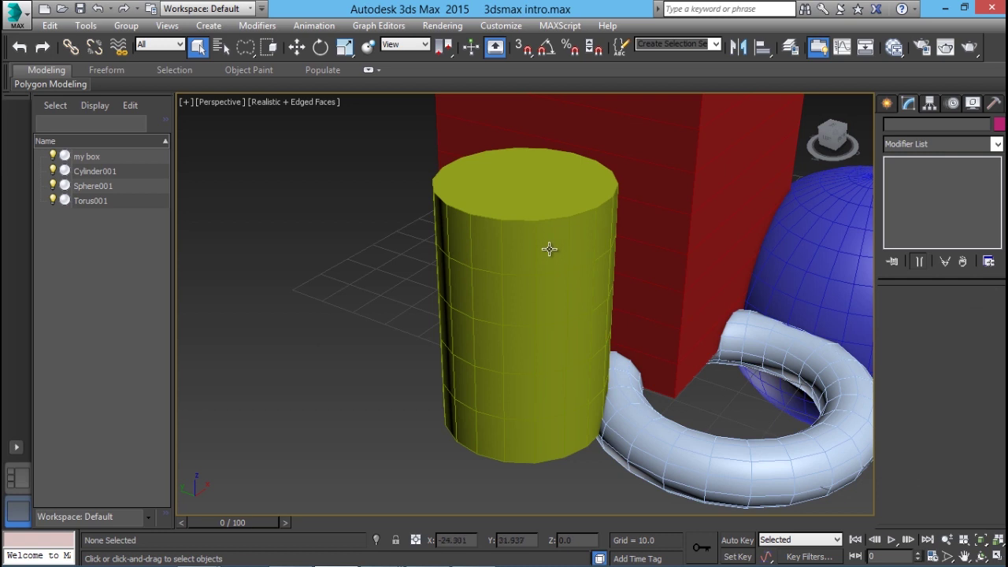
{"action": "key", "text": "z"}
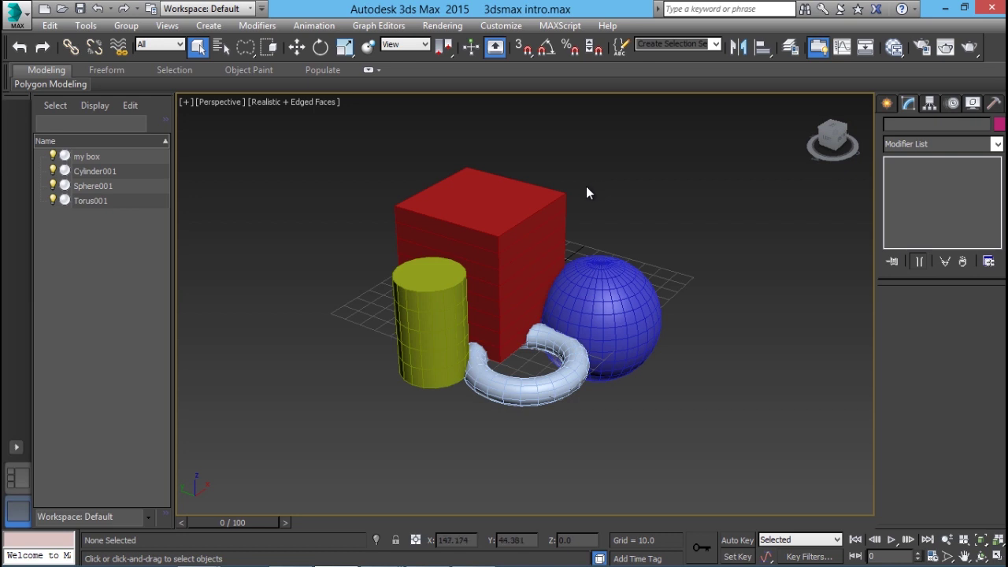
Zoom the Perspective viewport far out and close in on the sphere, and undo these view changes.
{"action": "scroll", "coordinate": [586, 189], "scroll_direction": "up", "scroll_amount": 5}
{"action": "scroll", "coordinate": [586, 187], "scroll_direction": "down", "scroll_amount": 5}
{"action": "scroll", "coordinate": [586, 187], "scroll_direction": "down", "scroll_amount": 5}
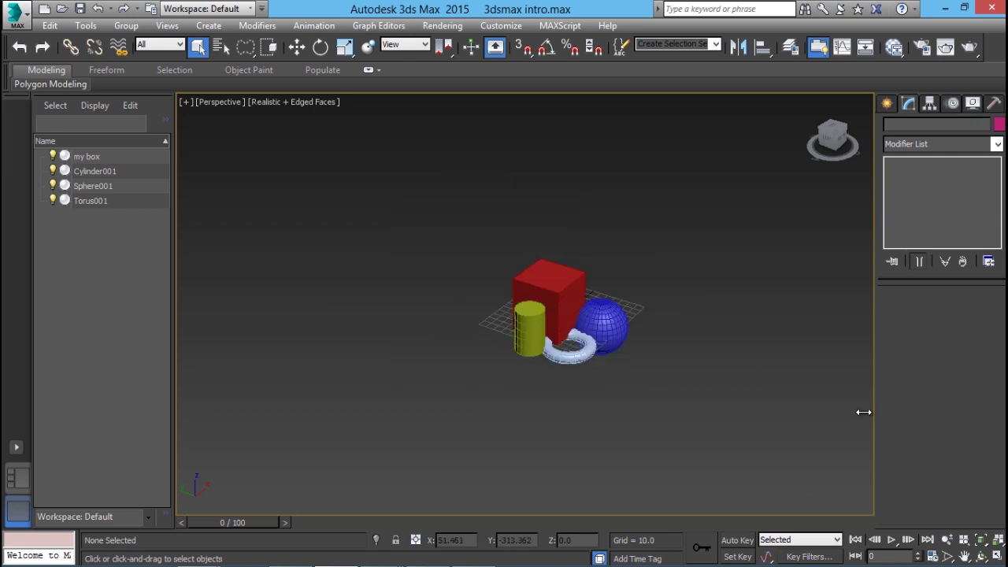
{"action": "left_click", "coordinate": [947, 539]}
{"action": "left_click_drag", "start_coordinate": [657, 347], "coordinate": [656, 288]}
{"action": "right_click", "coordinate": [656, 288]}
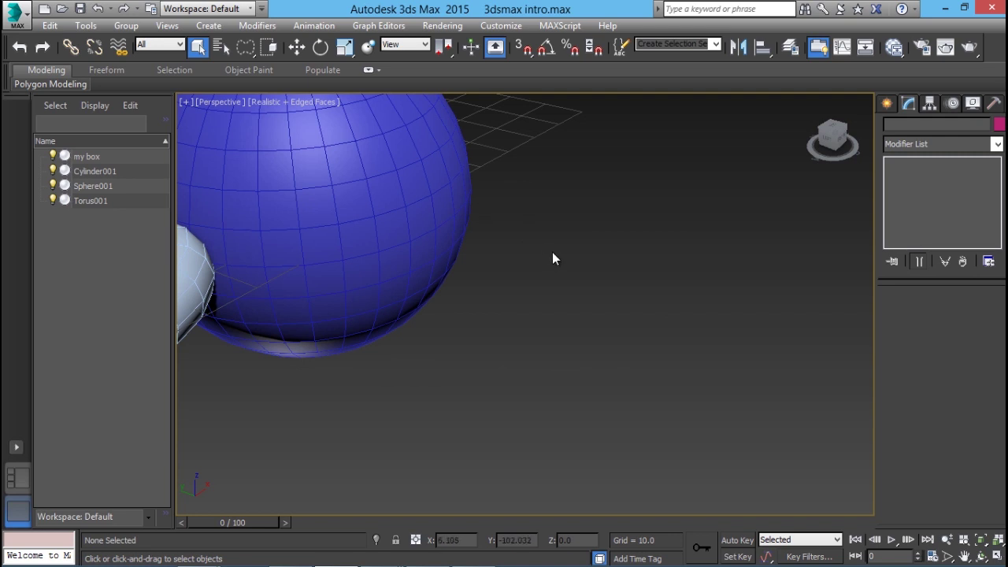
{"action": "key", "text": "shift+z"}
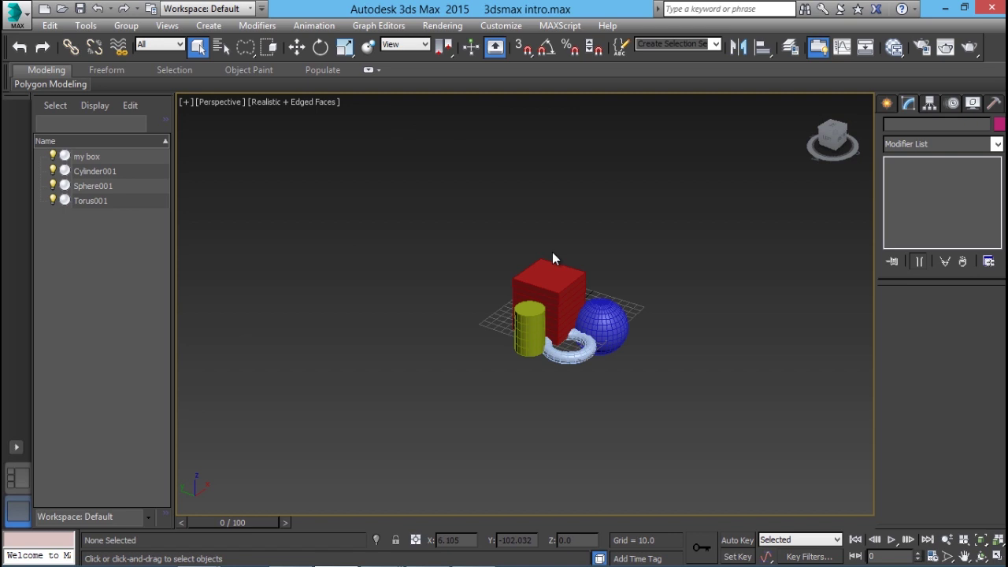
{"action": "key", "text": "z"}
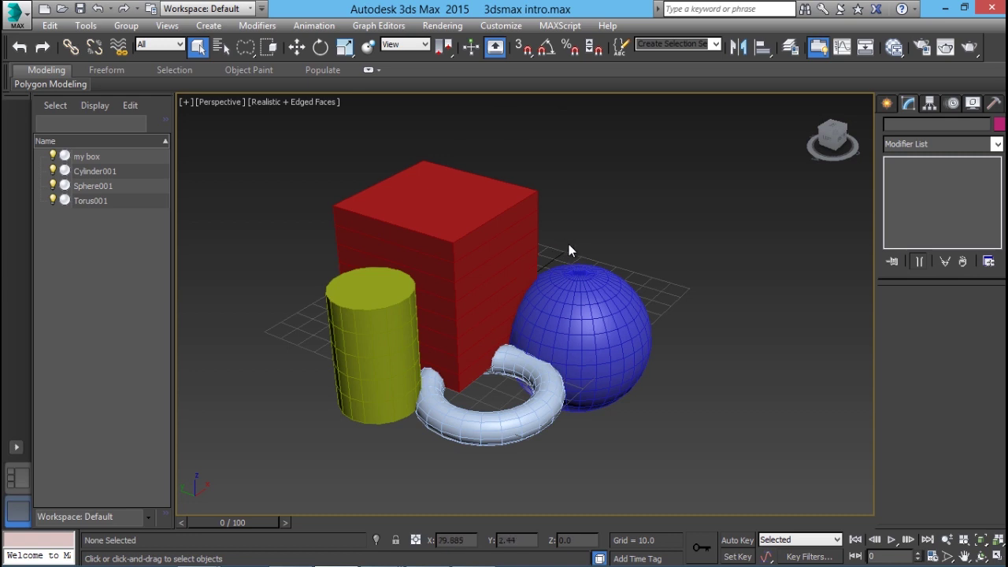
Select the red box, move it along the X axis to about X 71.2, and deselect it.
{"action": "left_click", "coordinate": [485, 252]}
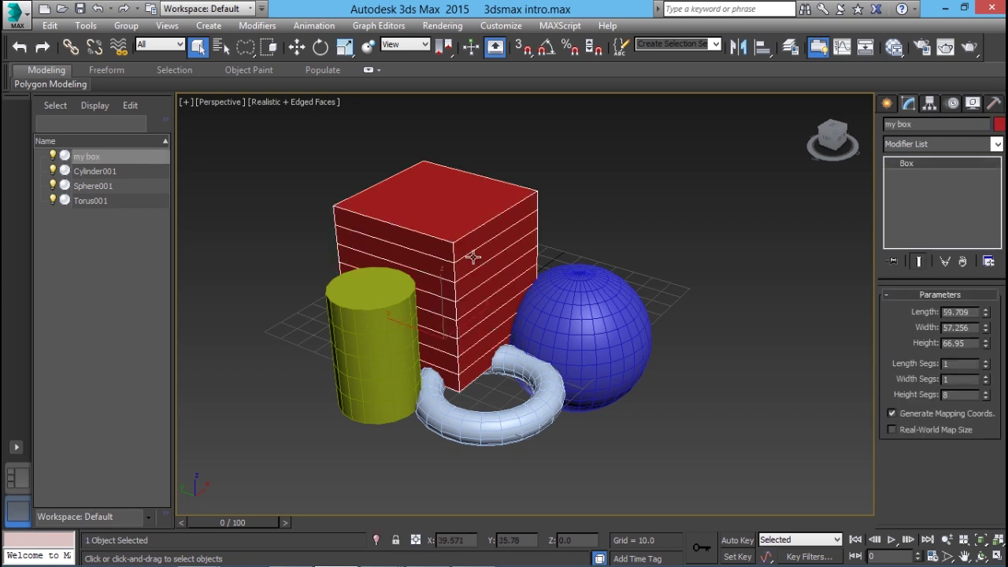
{"action": "left_click", "coordinate": [296, 48]}
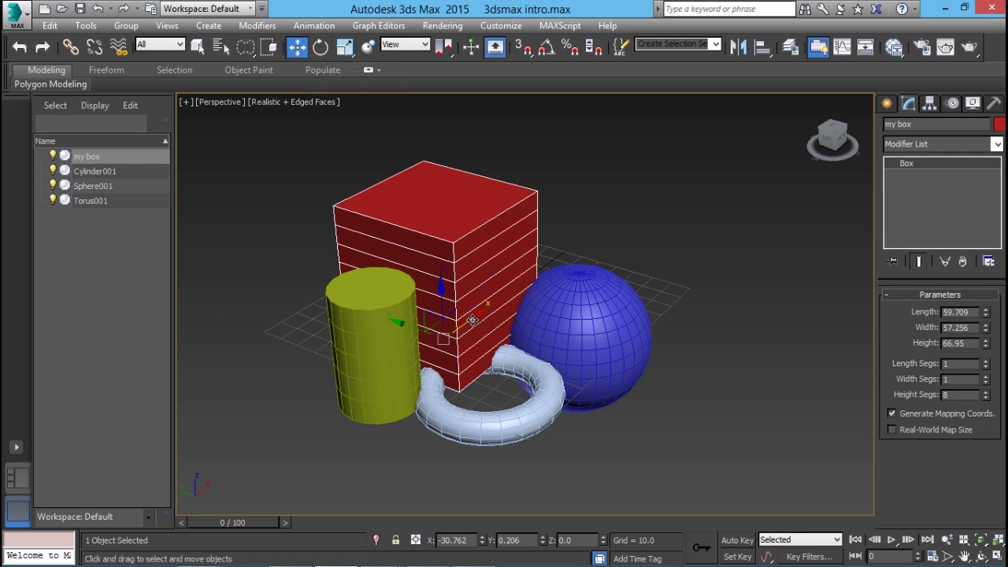
{"action": "left_click_drag", "start_coordinate": [467, 323], "coordinate": [589, 234]}
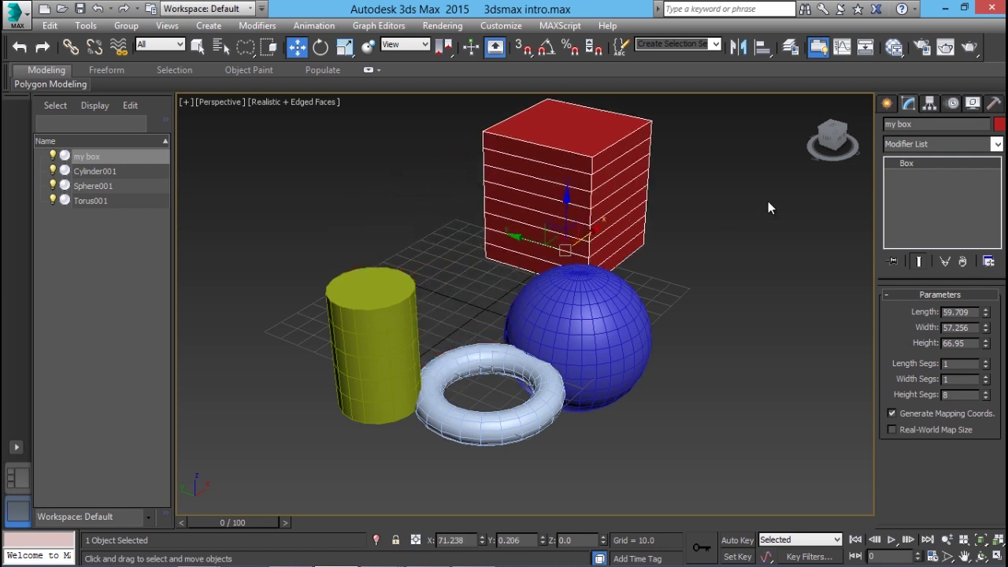
{"action": "left_click", "coordinate": [727, 208]}
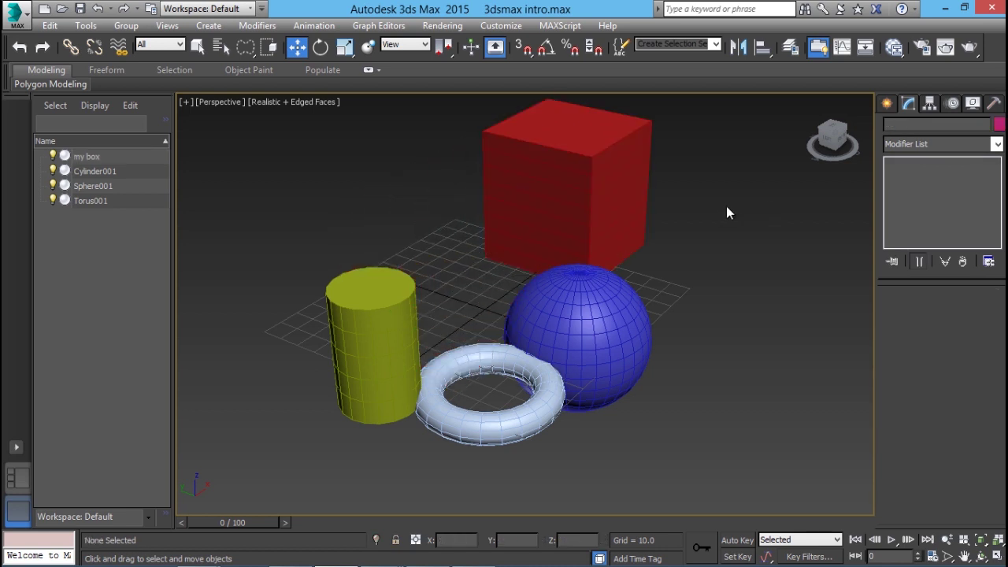
Undo the deselection and the red box's move along the X axis.
{"action": "key", "text": "ctrl+z"}
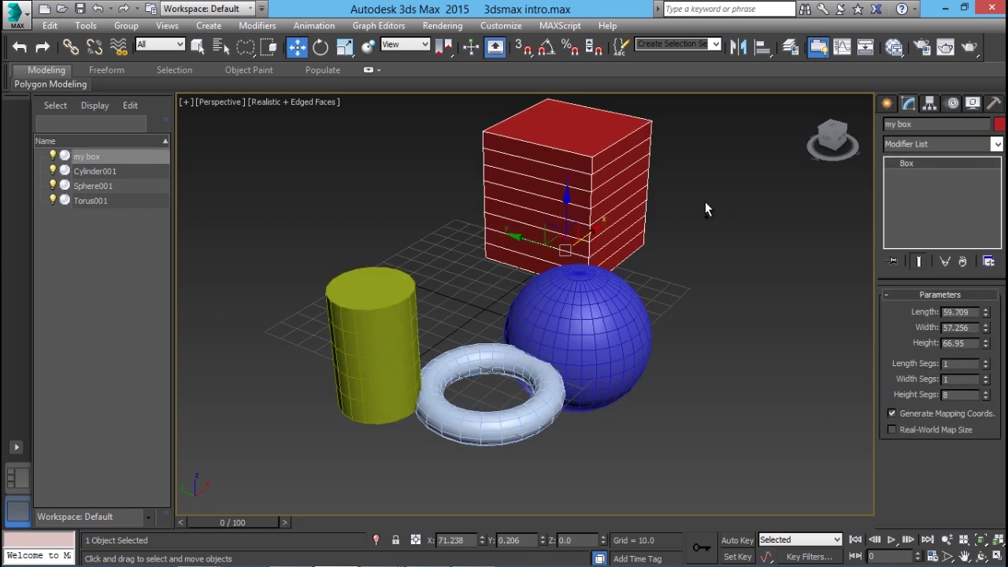
{"action": "key", "text": "ctrl+z"}
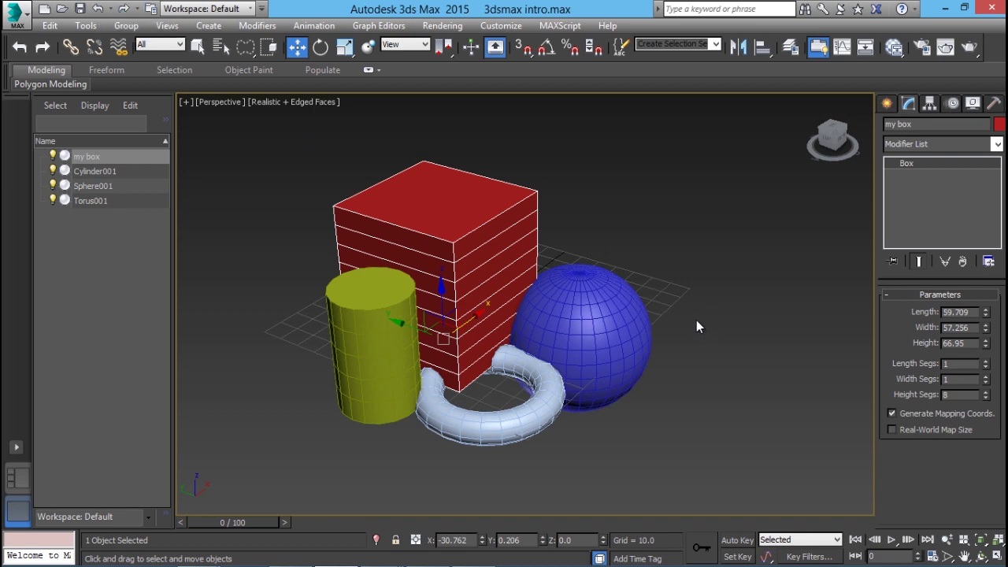
{"action": "scroll", "coordinate": [693, 323], "scroll_direction": "down", "scroll_amount": 2}
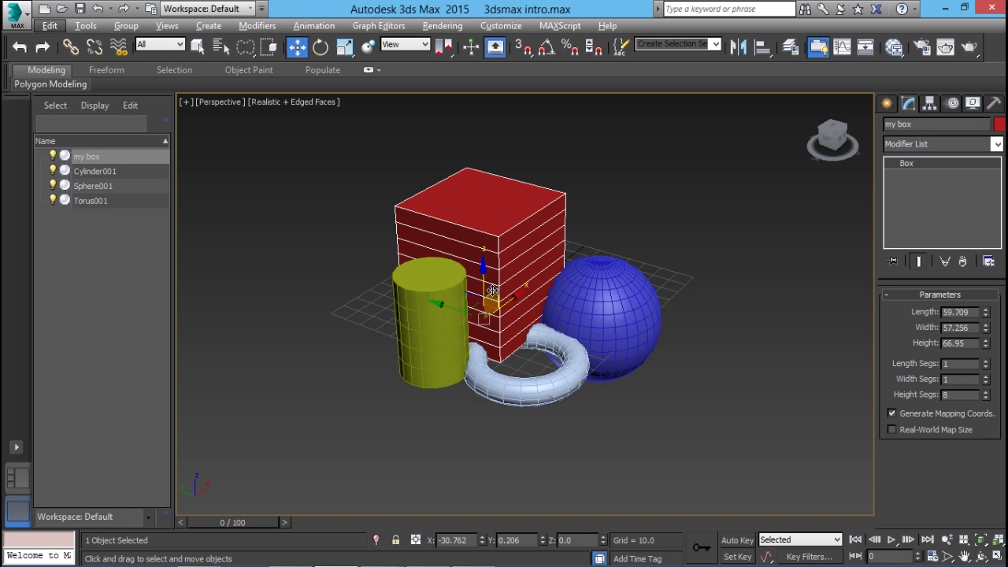
Deselect the red box, then zoom and pan the Perspective viewport to bring the whole group of objects closer.
{"action": "left_click", "coordinate": [636, 218]}
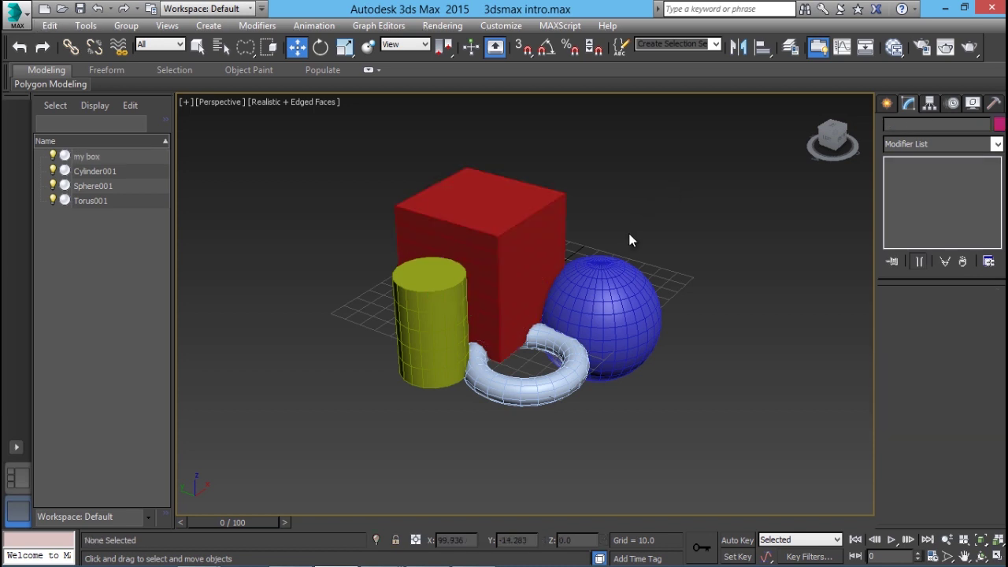
{"action": "scroll", "coordinate": [522, 297], "scroll_direction": "up", "scroll_amount": 5}
{"action": "scroll", "coordinate": [520, 303], "scroll_direction": "down", "scroll_amount": 7}
{"action": "scroll", "coordinate": [515, 315], "scroll_direction": "up", "scroll_amount": 5}
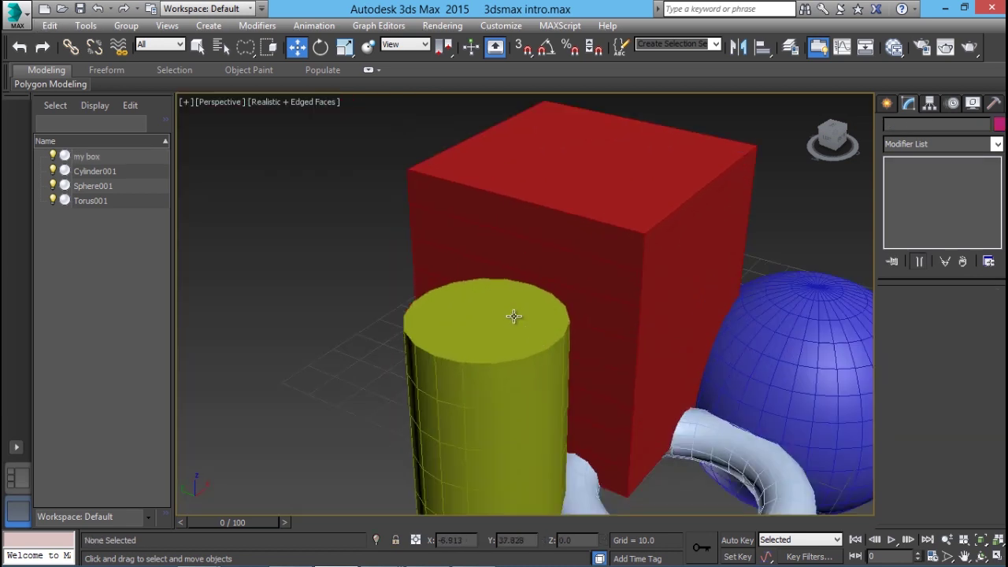
{"action": "scroll", "coordinate": [440, 298], "scroll_direction": "down", "scroll_amount": 4}
{"action": "scroll", "coordinate": [465, 300], "scroll_direction": "up", "scroll_amount": 2}
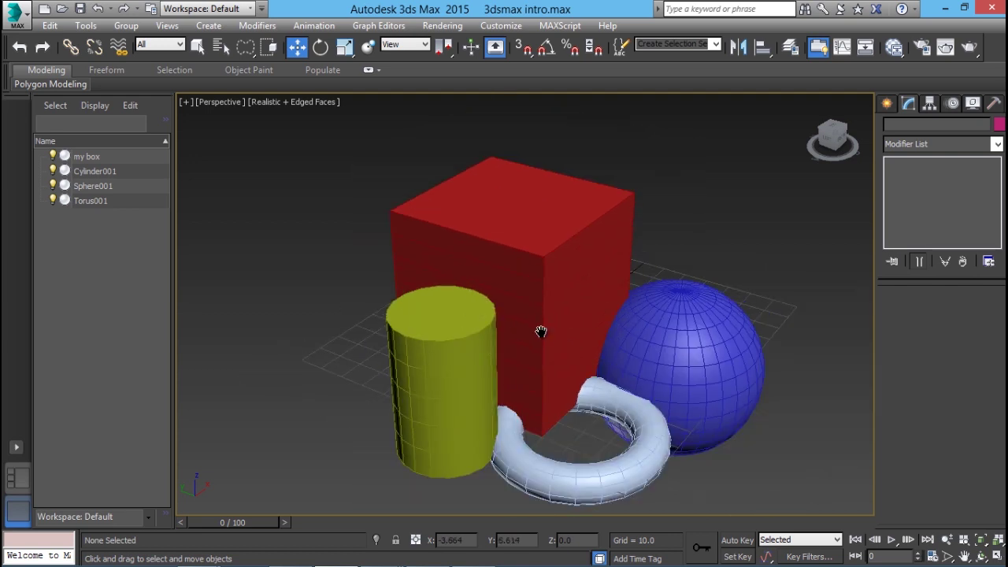
{"action": "middle_click_drag", "start_coordinate": [541, 331], "coordinate": [527, 304]}
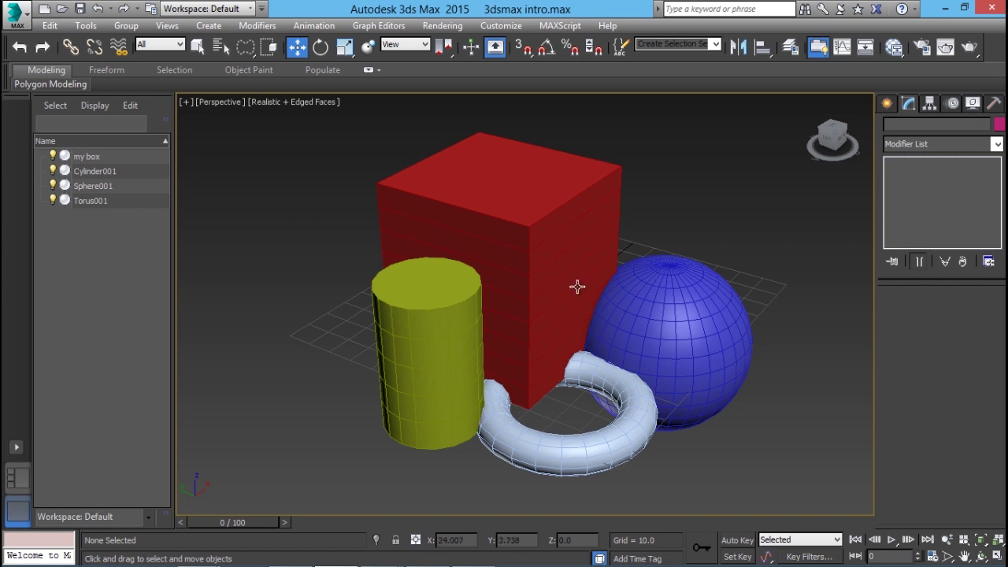
Orbit the Perspective viewport around the scene, select the cylinder, and orbit the view again.
{"action": "middle_click_drag", "start_coordinate": [578, 293], "coordinate": [375, 390], "text": "alt"}
{"action": "left_click", "coordinate": [415, 339]}
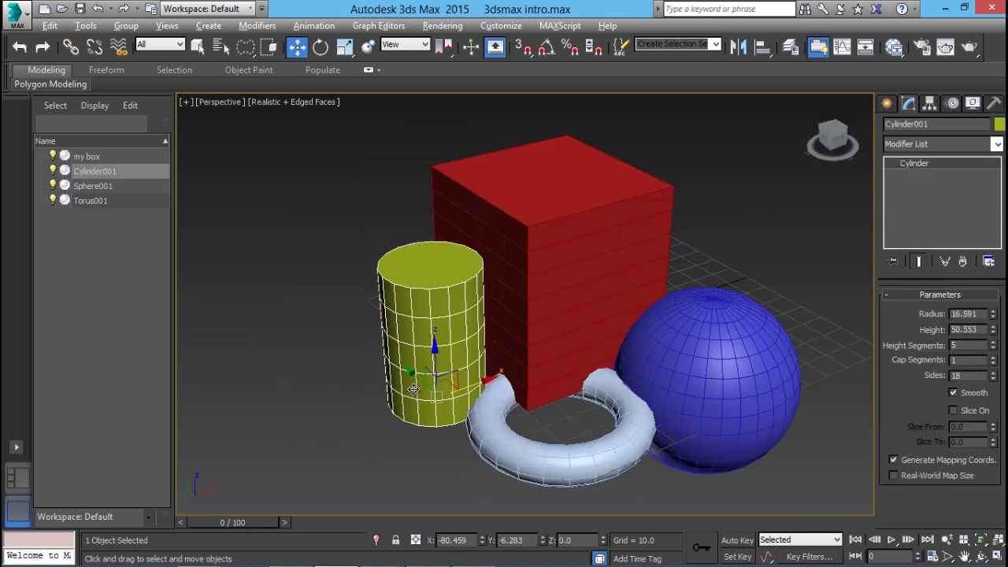
{"action": "middle_click_drag", "start_coordinate": [413, 387], "coordinate": [756, 451], "text": "alt"}
Toggle repeatedly between the four-viewport layout and the maximized Perspective viewport, ending with Perspective maximized.
{"action": "key", "text": "ctrl+w"}
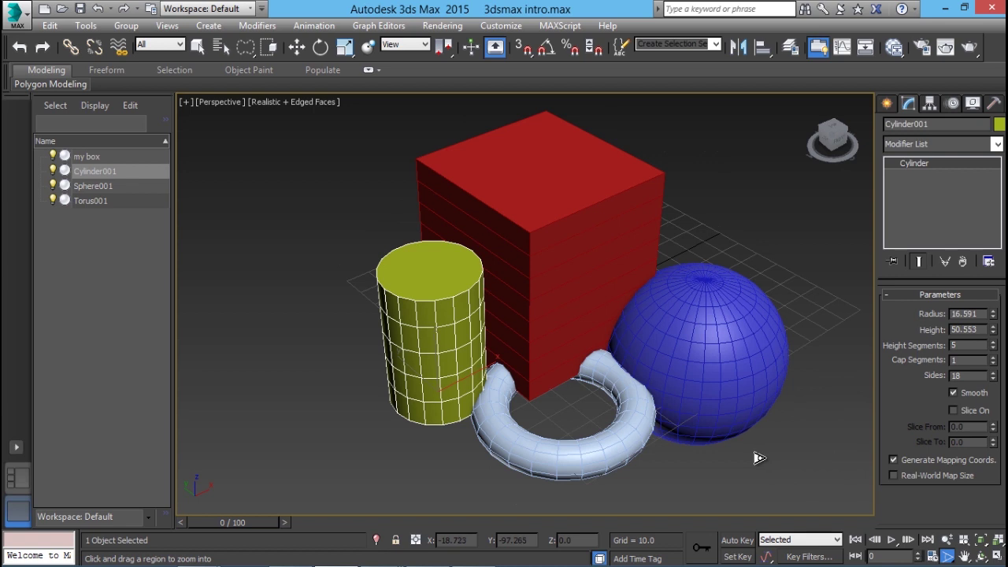
{"action": "key", "text": "alt+w"}
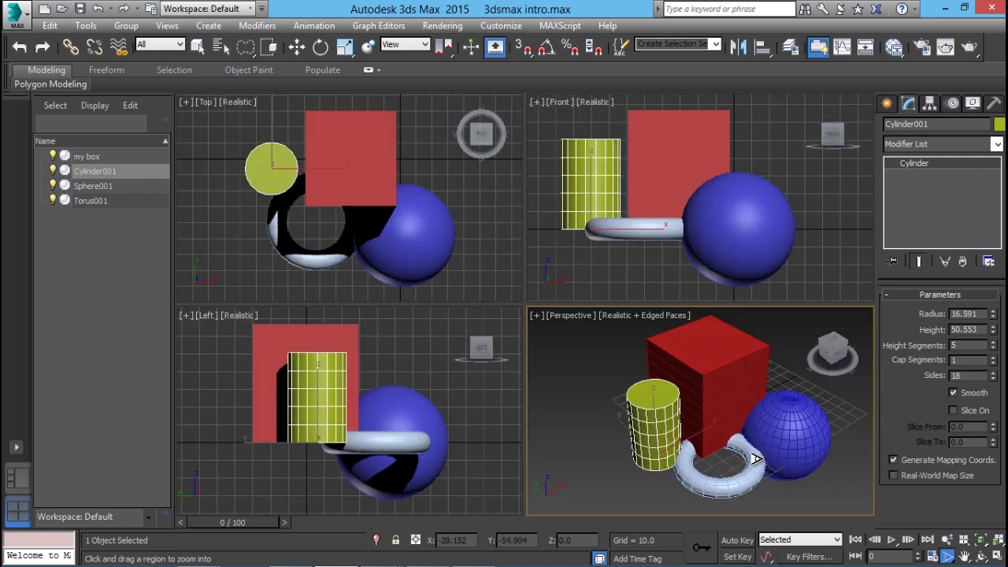
{"action": "key", "text": "alt+w"}
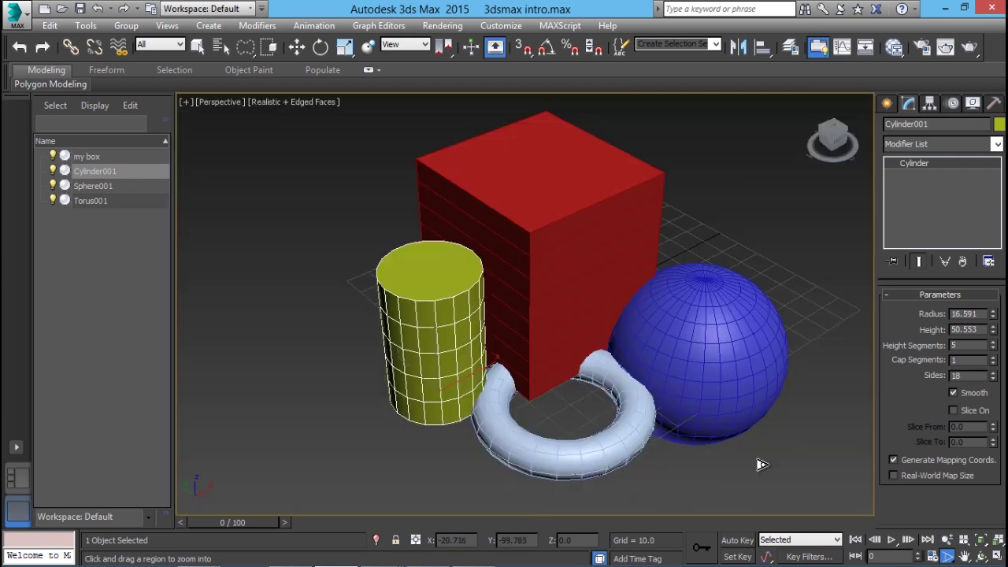
{"action": "key", "text": "alt+w"}
{"action": "key", "text": "alt+w"}
{"action": "key", "text": "alt+w"}
{"action": "key", "text": "alt+w"}
{"action": "key", "text": "alt+w"}
{"action": "key", "text": "alt+w"}
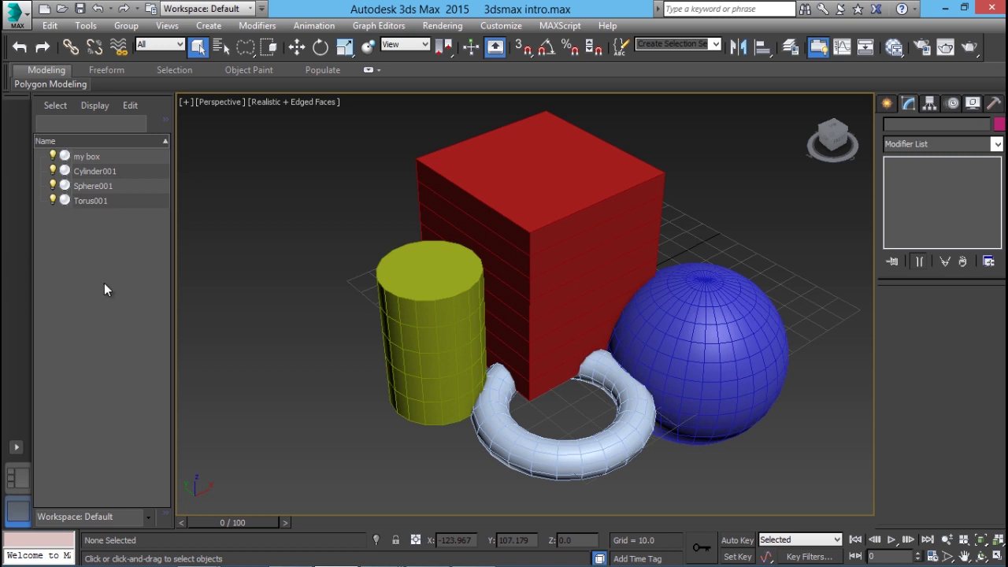
View the scene's objects in the Select From Scene dialog and close it without selecting anything.
{"action": "left_click", "coordinate": [221, 47]}
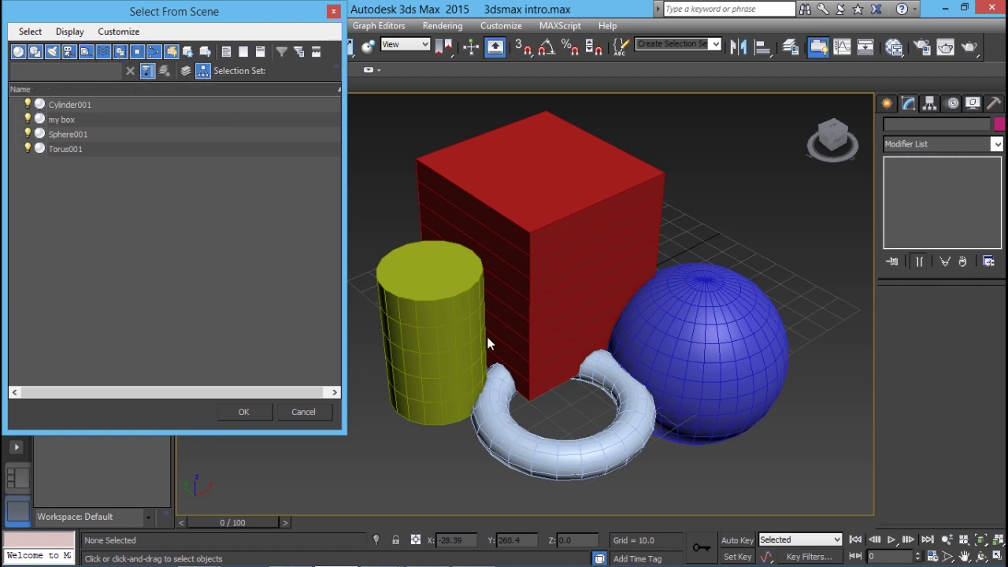
{"action": "left_click", "coordinate": [304, 413]}
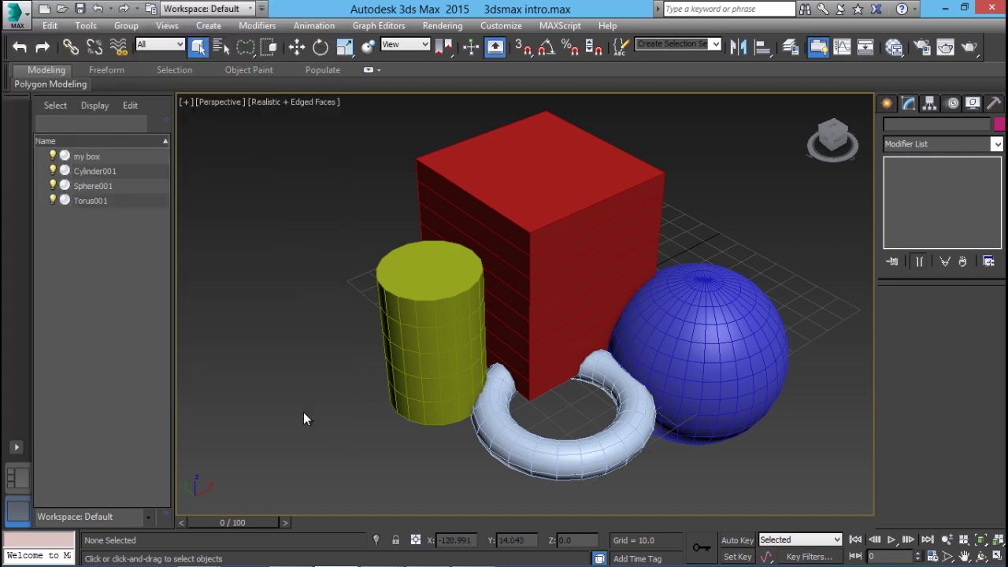
Draw a circle spline on the grid in front of the cylinder in the Perspective viewport.
{"action": "left_click", "coordinate": [888, 104]}
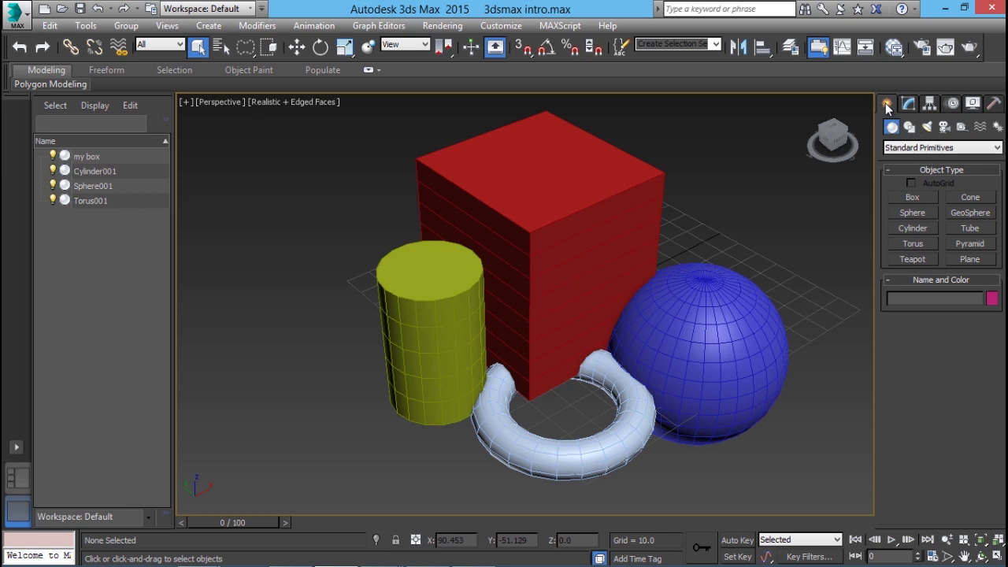
{"action": "left_click", "coordinate": [909, 128]}
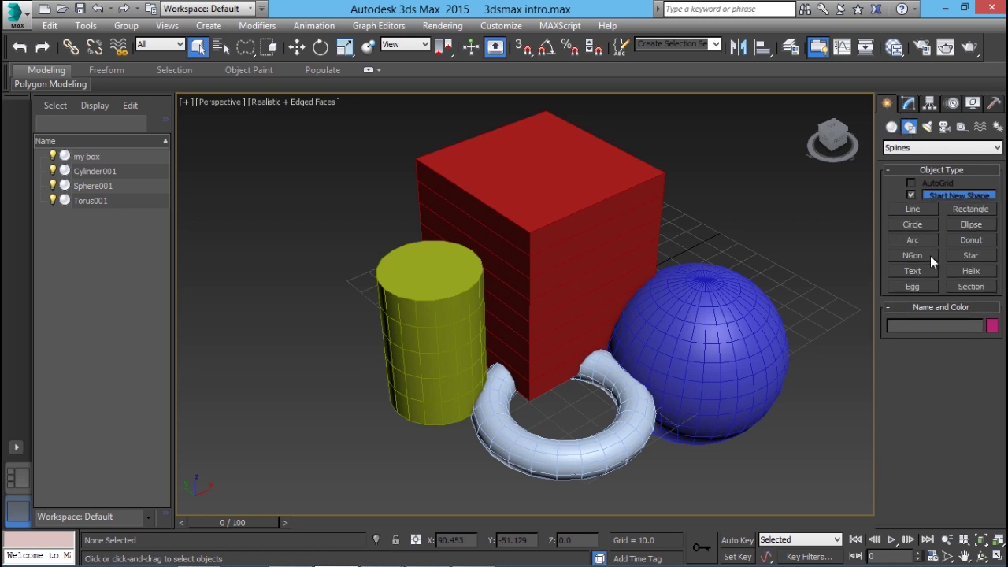
{"action": "left_click", "coordinate": [913, 225]}
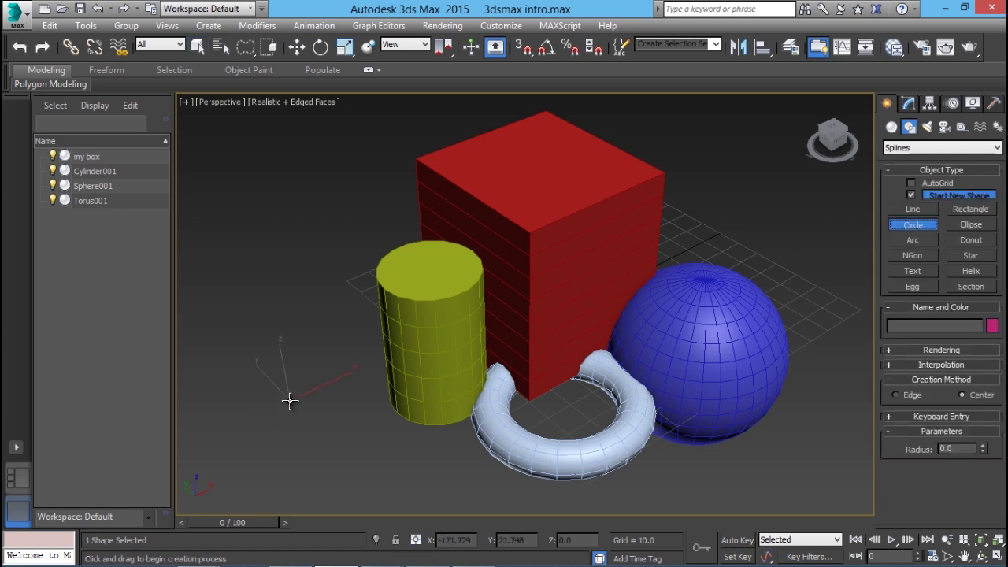
{"action": "left_click_drag", "start_coordinate": [290, 401], "coordinate": [293, 351]}
Draw a rectangle spline about 56.7 by 75.7 behind the cylinder and an ellipse about 27 by 93.9 behind the sphere.
{"action": "left_click", "coordinate": [968, 209]}
{"action": "left_click_drag", "start_coordinate": [291, 250], "coordinate": [374, 147]}
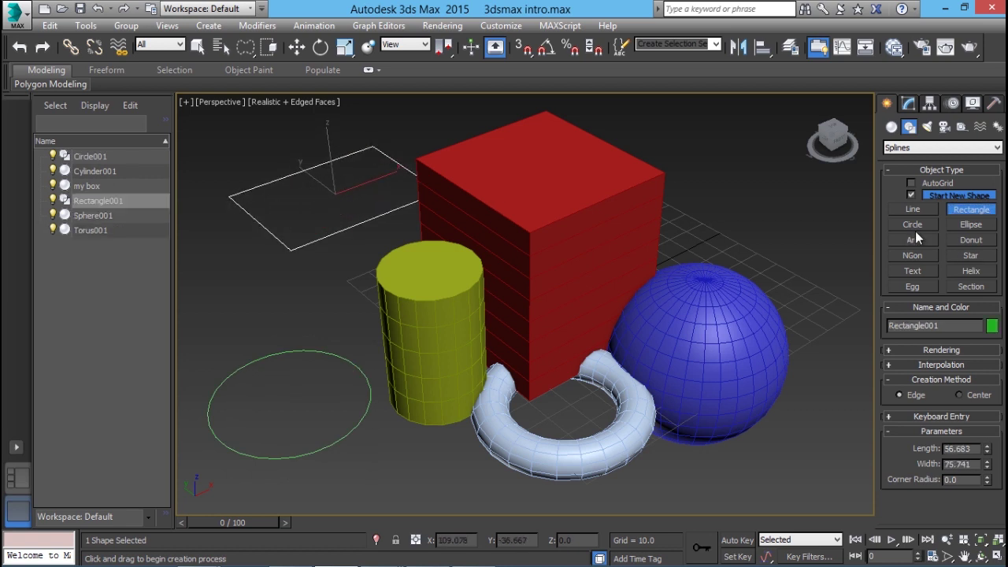
{"action": "left_click", "coordinate": [970, 228]}
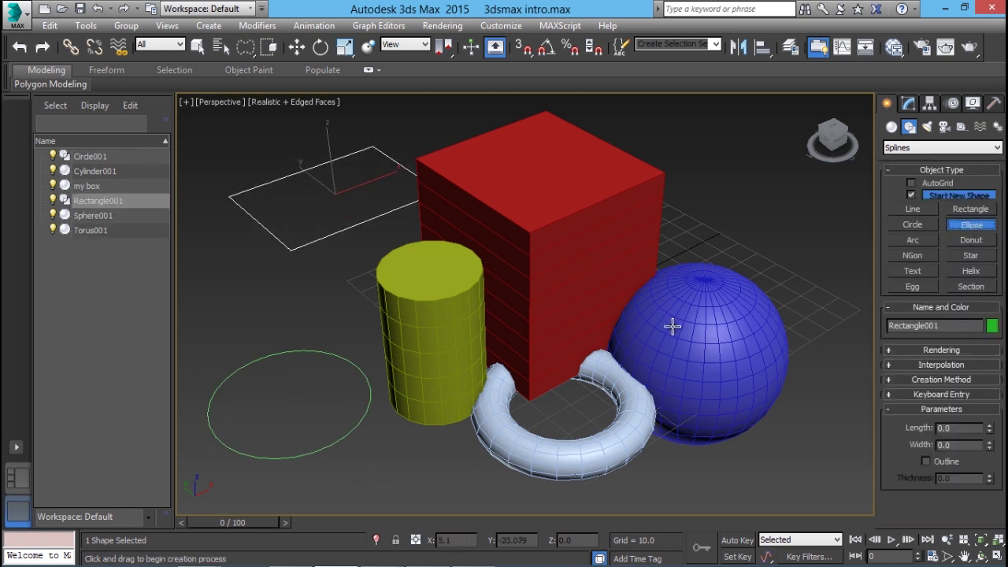
{"action": "left_click_drag", "start_coordinate": [675, 231], "coordinate": [789, 153]}
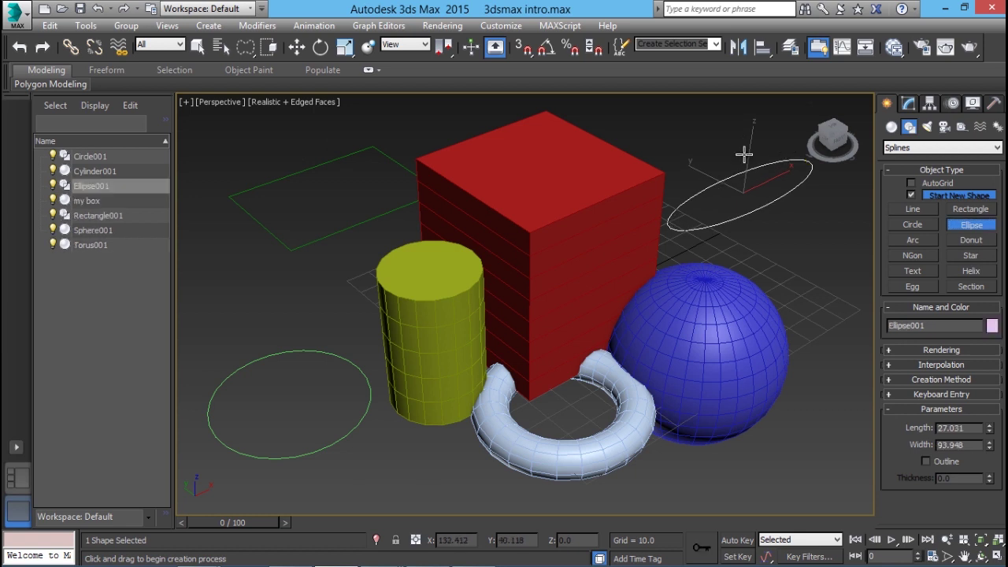
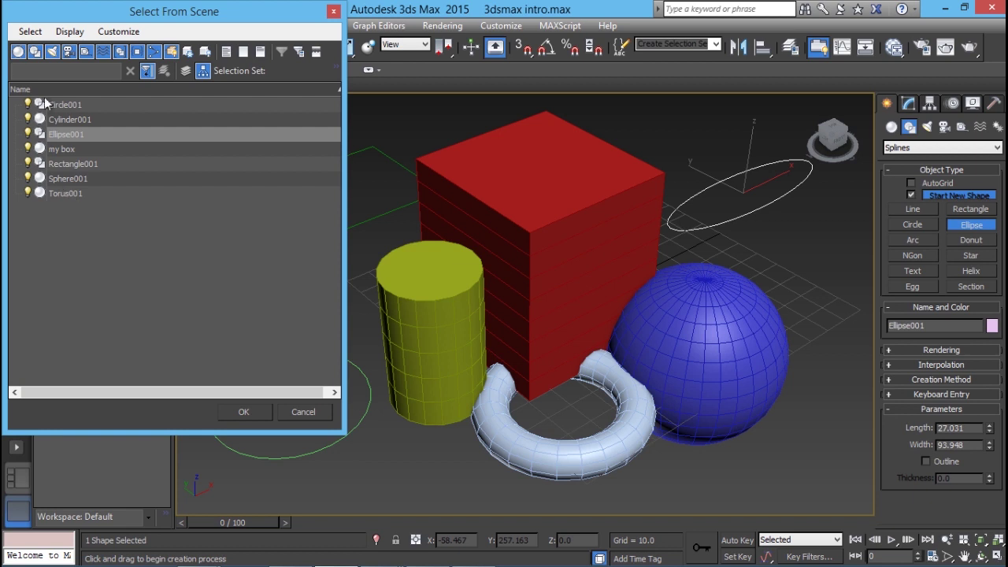
In Select From Scene, hide and redisplay the shapes in the list, and select Circle001, Cylinder001, Ellipse001 and my box.
{"action": "left_click", "coordinate": [36, 54]}
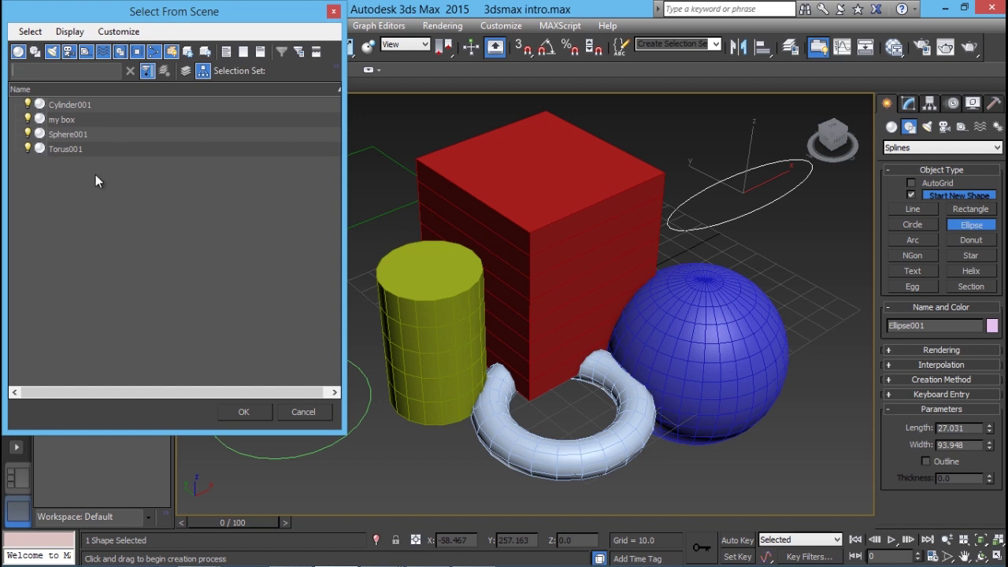
{"action": "left_click", "coordinate": [36, 53]}
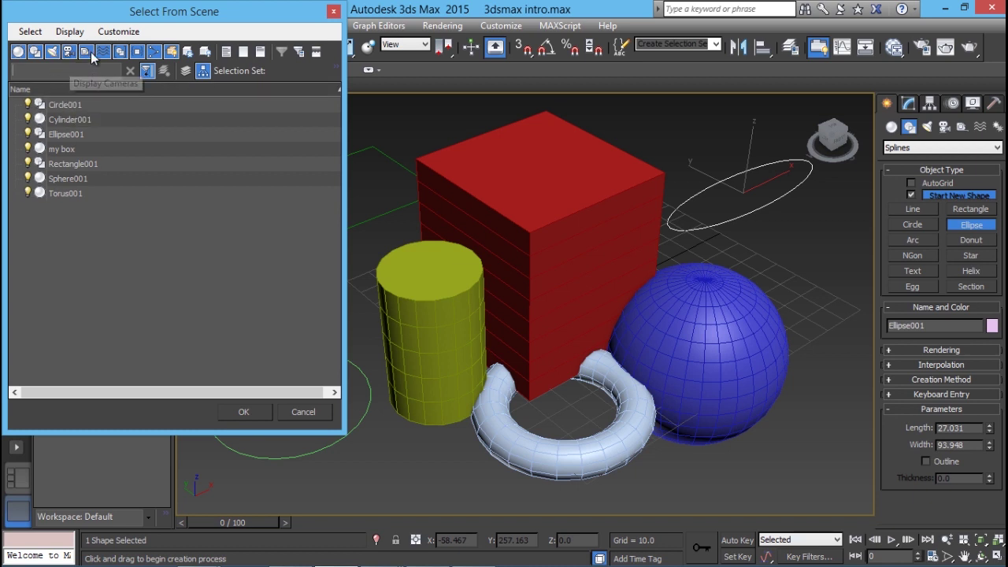
{"action": "key", "text": "Down"}
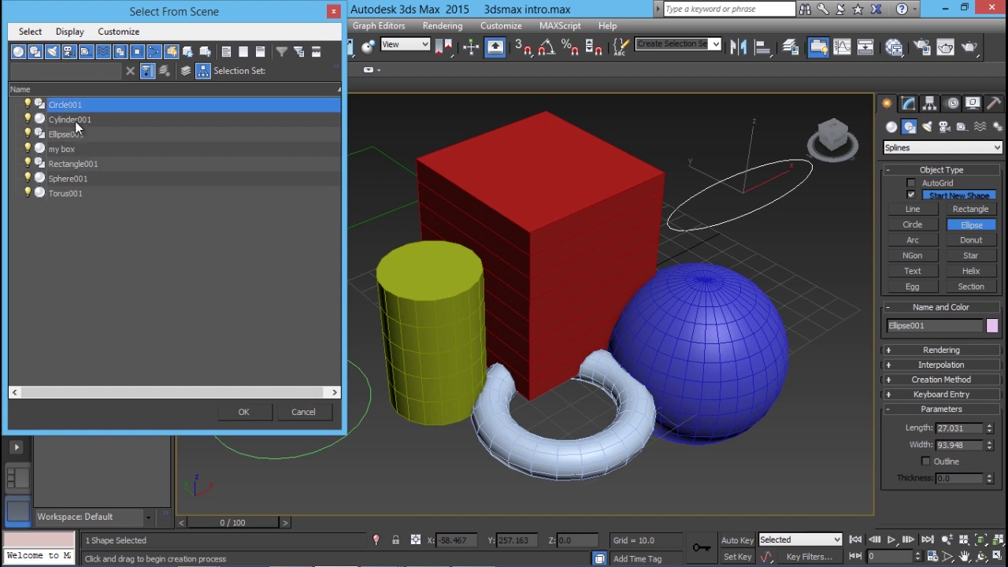
{"action": "key", "text": "shift+Down"}
{"action": "key", "text": "shift+Down"}
{"action": "key", "text": "shift+Down"}
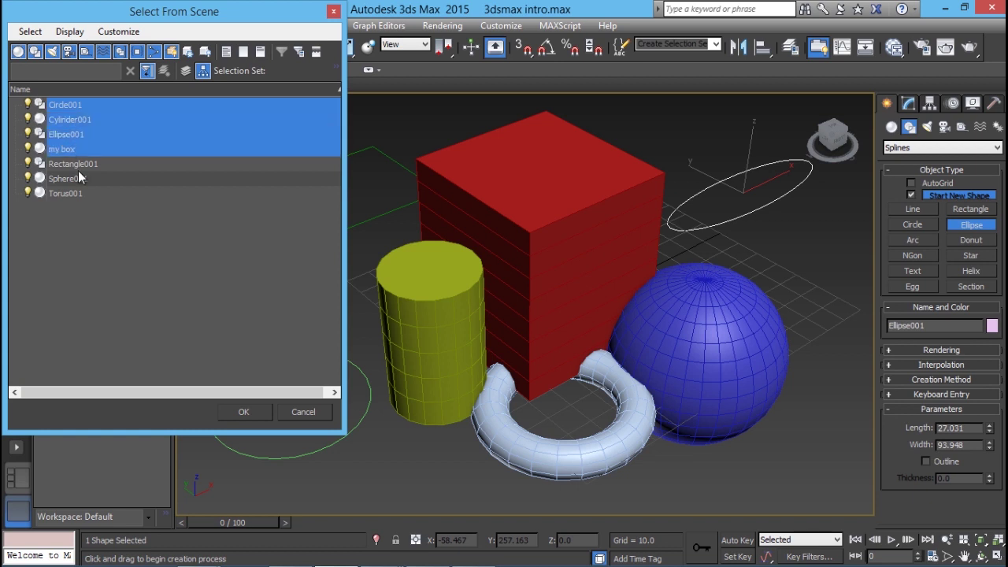
{"action": "left_click", "coordinate": [260, 407]}
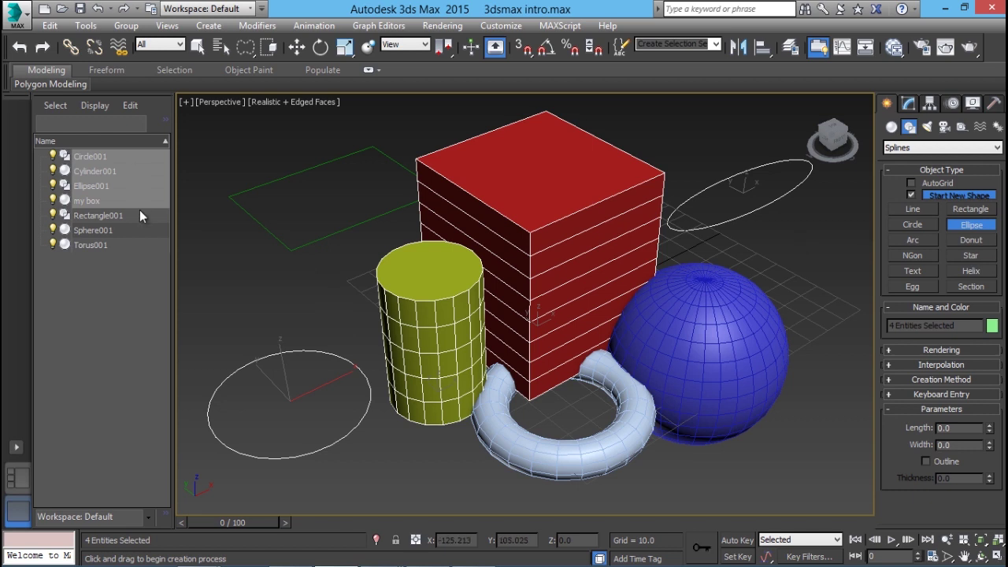
Select Rectangle001, Sphere001 and Torus001 together in the scene object list.
{"action": "left_click", "coordinate": [88, 218]}
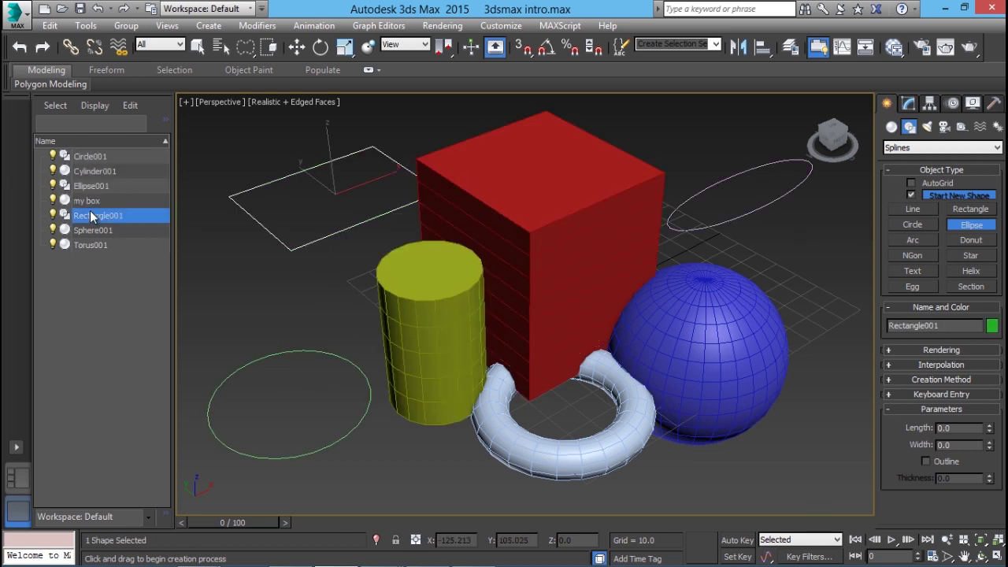
{"action": "key", "text": "shift+Down"}
{"action": "key", "text": "shift+Down"}
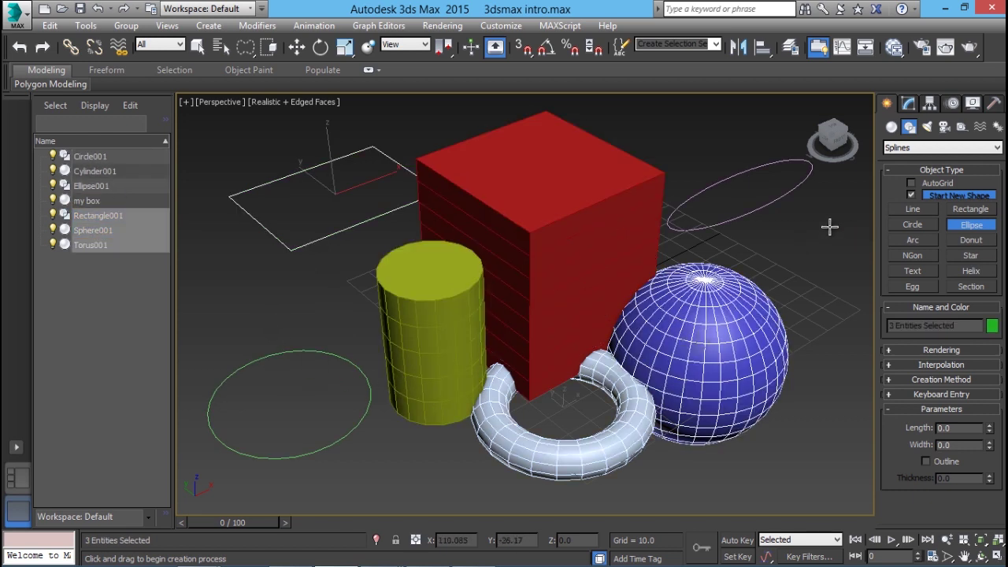
Show all four viewports and activate the Select Object tool with a rectangular selection region.
{"action": "left_click", "coordinate": [997, 558]}
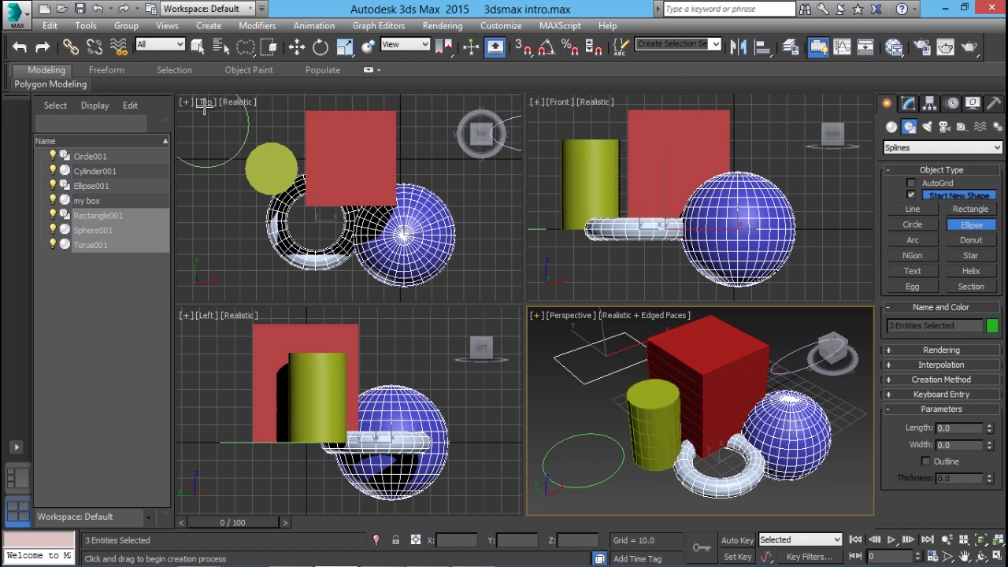
{"action": "left_click", "coordinate": [244, 49]}
{"action": "left_click_drag", "start_coordinate": [245, 54], "coordinate": [245, 76]}
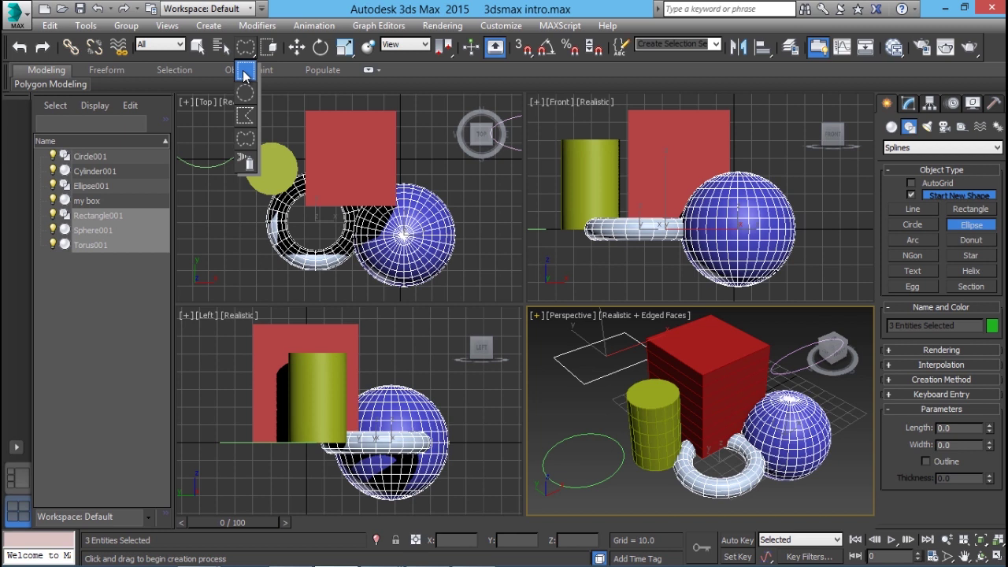
{"action": "mouse_move", "coordinate": [244, 74]}
{"action": "left_mouse_down"}
{"action": "mouse_move", "coordinate": [248, 163]}
{"action": "mouse_move", "coordinate": [245, 76]}
{"action": "left_mouse_up"}
{"action": "left_click", "coordinate": [197, 46]}
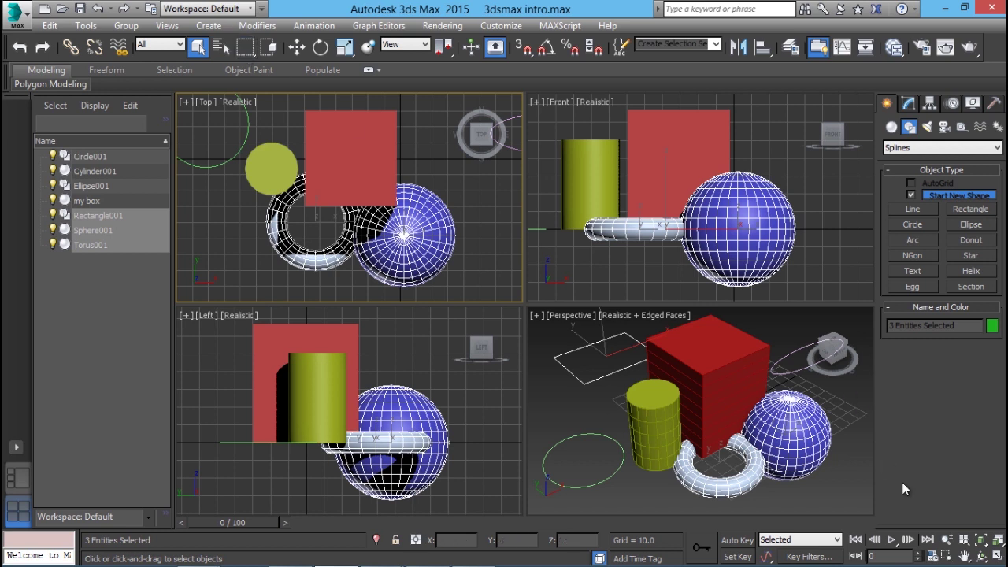
Deselect all objects and set the Top viewport's display style to Wireframe.
{"action": "left_click", "coordinate": [948, 542]}
{"action": "left_click_drag", "start_coordinate": [273, 169], "coordinate": [272, 126]}
{"action": "right_click", "coordinate": [273, 126]}
{"action": "left_click", "coordinate": [200, 137]}
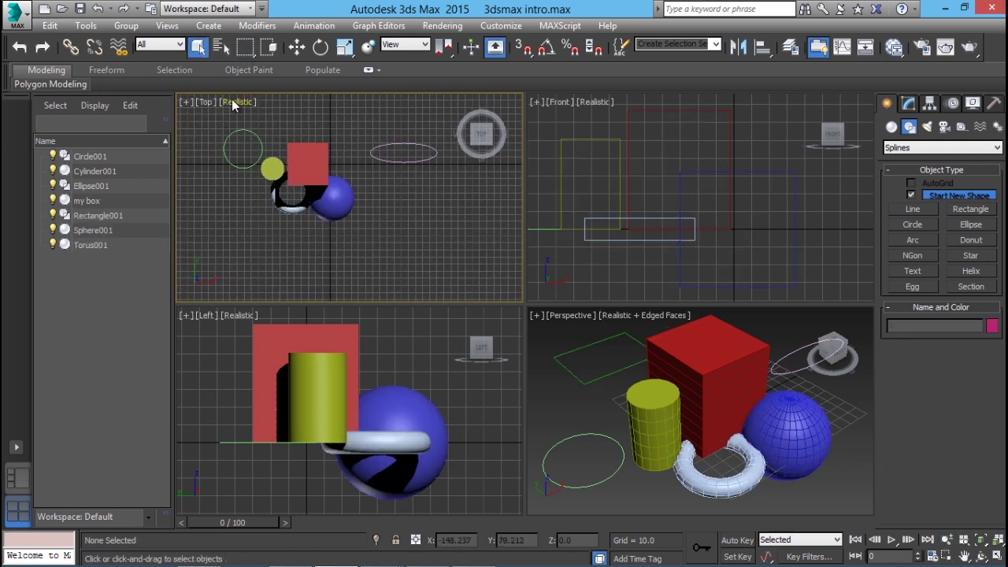
{"action": "left_click", "coordinate": [232, 100]}
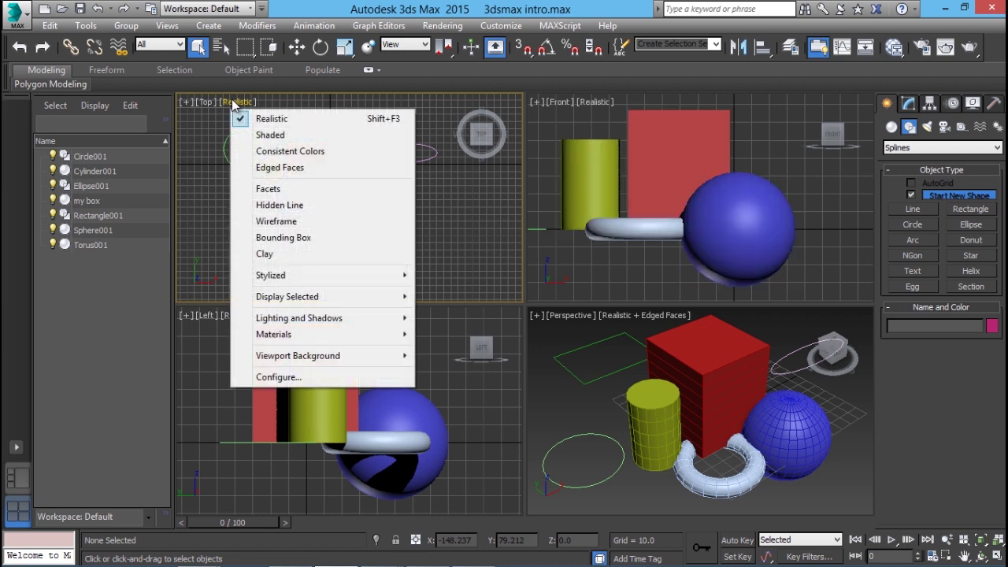
{"action": "left_click", "coordinate": [271, 223]}
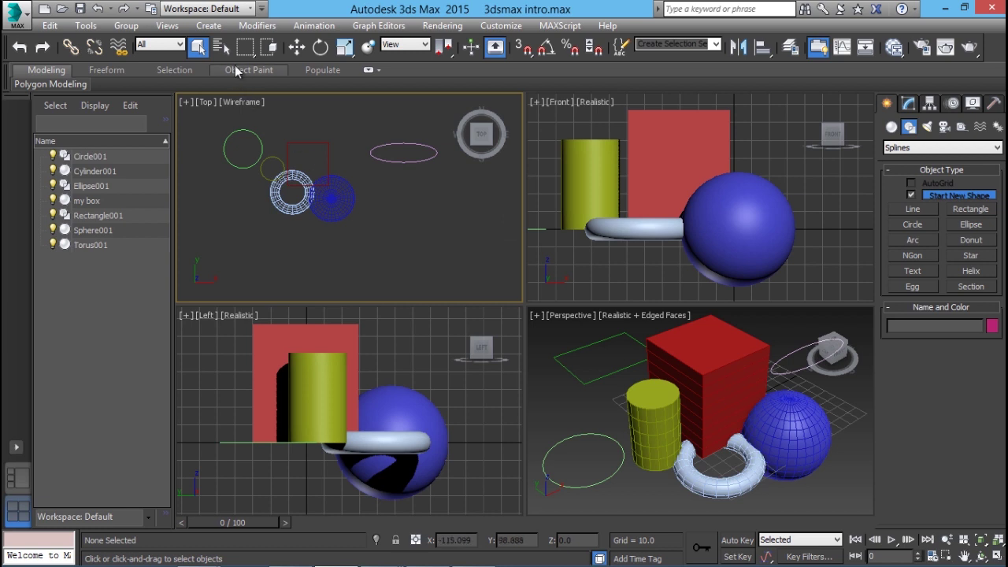
In the Top viewport, region-select the circle, cylinder, box, torus and sphere in crossing mode, repeat the selection, and deselect everything.
{"action": "left_click_drag", "start_coordinate": [213, 114], "coordinate": [340, 230]}
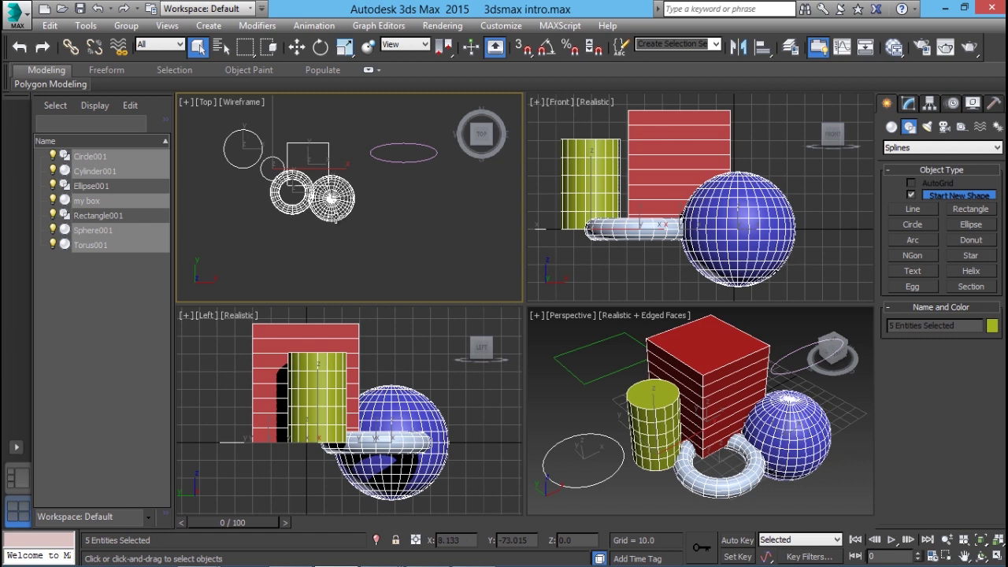
{"action": "left_click", "coordinate": [272, 48]}
{"action": "left_click_drag", "start_coordinate": [209, 116], "coordinate": [338, 232]}
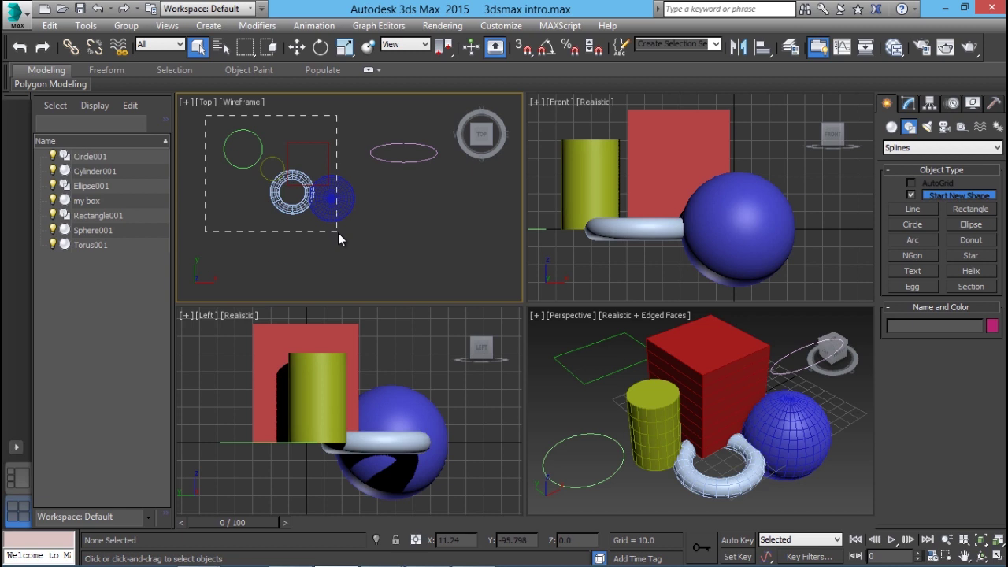
{"action": "left_click_drag", "start_coordinate": [338, 233], "coordinate": [338, 232]}
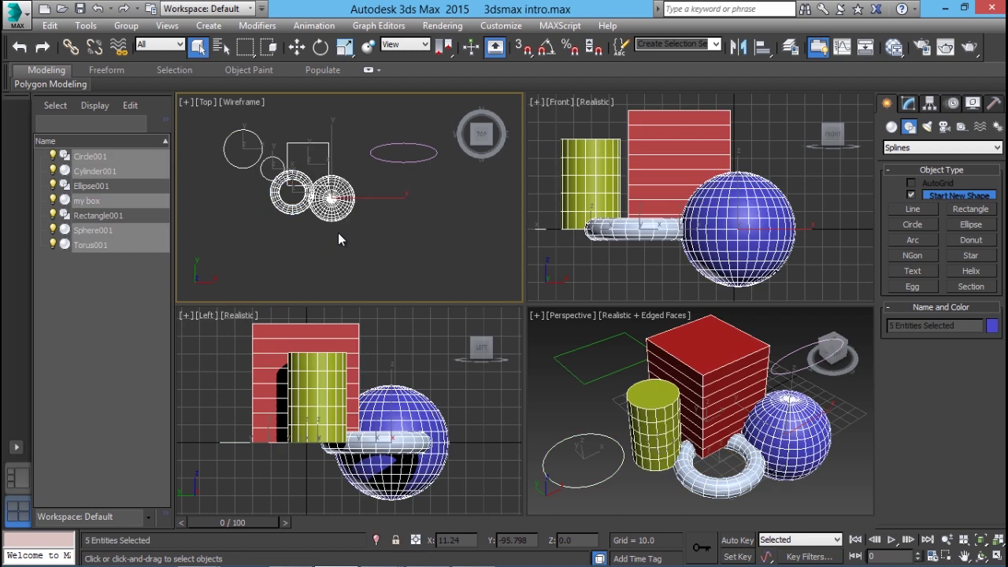
{"action": "left_click", "coordinate": [311, 240]}
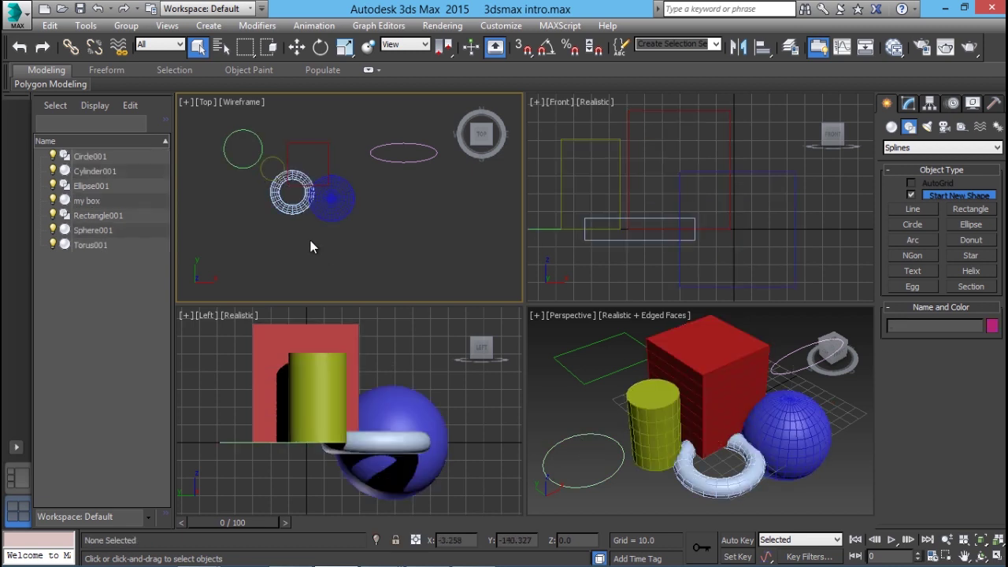
Switch to window selection mode and region-select the circle, cylinder, box, torus and sphere in the Top viewport.
{"action": "left_click", "coordinate": [270, 49]}
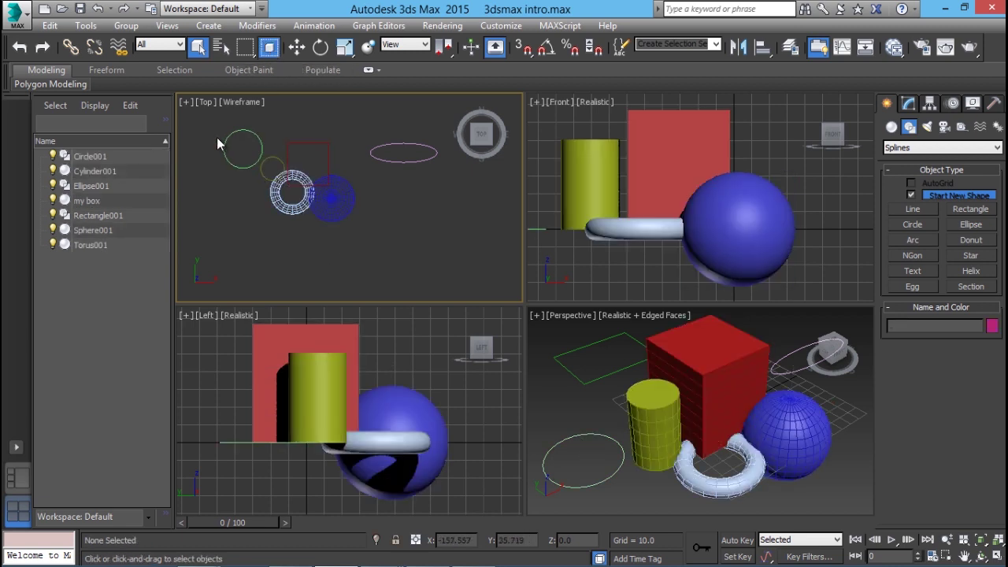
{"action": "left_click_drag", "start_coordinate": [212, 114], "coordinate": [404, 248]}
{"action": "left_click_drag", "start_coordinate": [404, 256], "coordinate": [405, 256]}
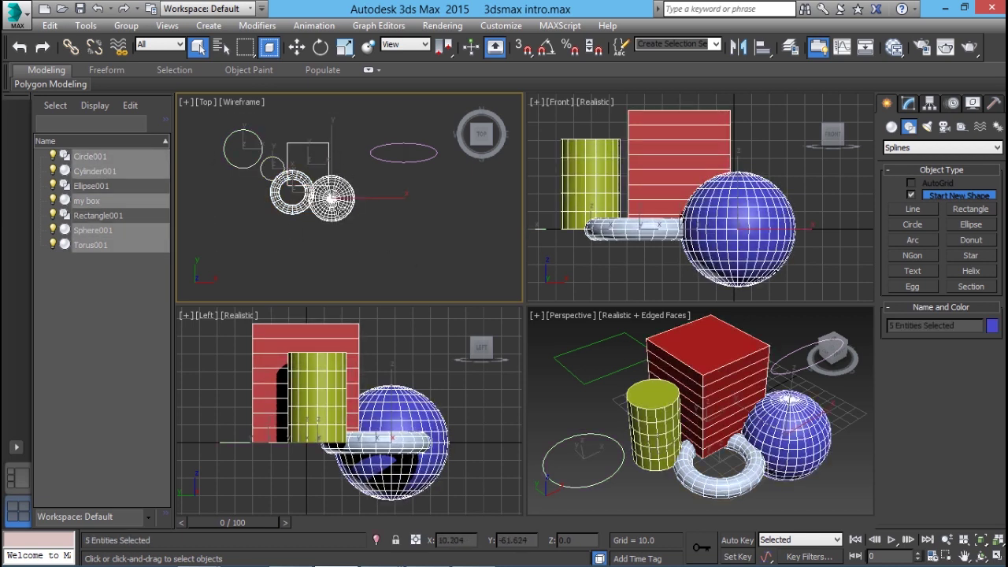
Clear the selection and use a circular selection region in the Top viewport to select only the circle and cylinder.
{"action": "left_click", "coordinate": [348, 241]}
{"action": "left_click_drag", "start_coordinate": [241, 50], "coordinate": [254, 89]}
{"action": "left_click_drag", "start_coordinate": [245, 198], "coordinate": [274, 113]}
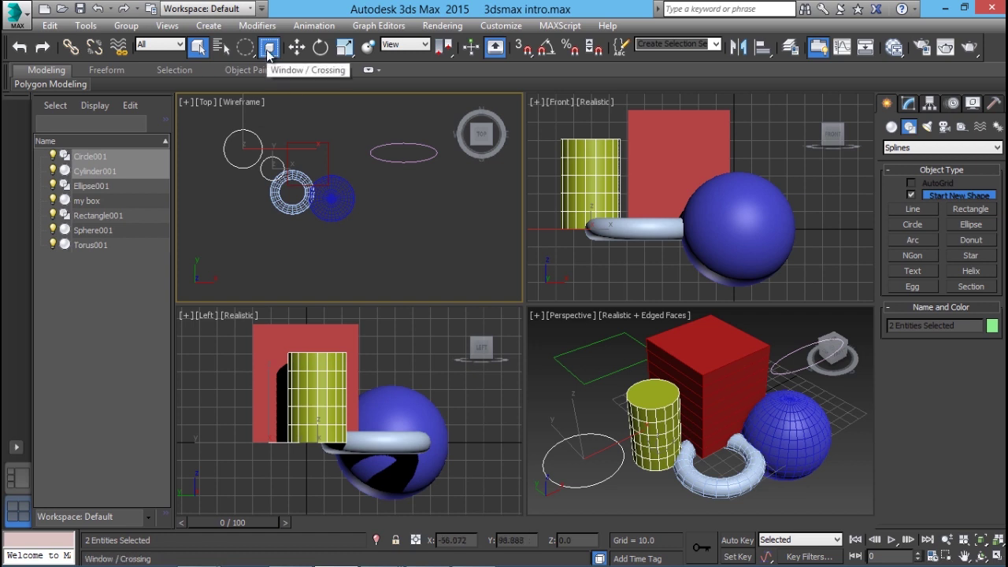
Switch to the fence selection region and draw a closed polygon around the circle, cylinder, box, torus and sphere in the Top viewport.
{"action": "left_click_drag", "start_coordinate": [245, 48], "coordinate": [246, 116]}
{"action": "left_click_drag", "start_coordinate": [207, 187], "coordinate": [204, 115]}
{"action": "left_click", "coordinate": [331, 134]}
{"action": "left_click", "coordinate": [395, 196]}
{"action": "left_click", "coordinate": [311, 236]}
{"action": "left_click", "coordinate": [247, 236]}
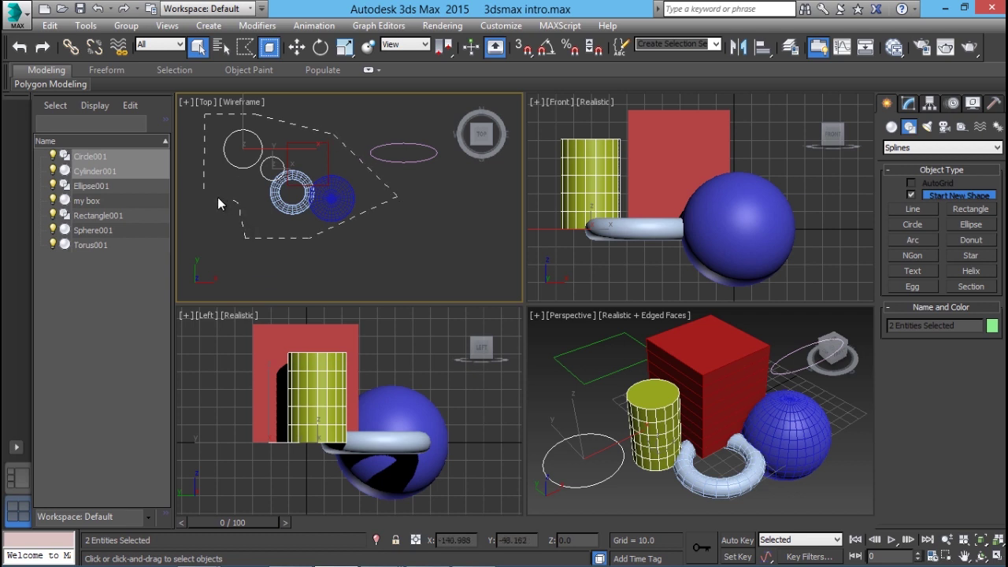
{"action": "left_click", "coordinate": [206, 194]}
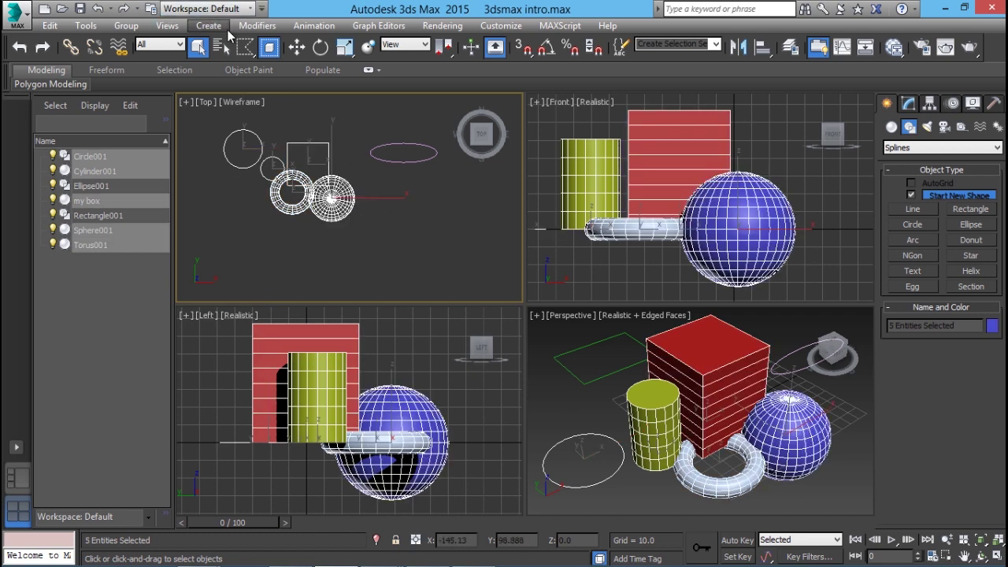
Select the cylinder, box, torus and sphere with a lasso region in the Top viewport, and switch to the paint selection region.
{"action": "left_click_drag", "start_coordinate": [245, 46], "coordinate": [257, 138]}
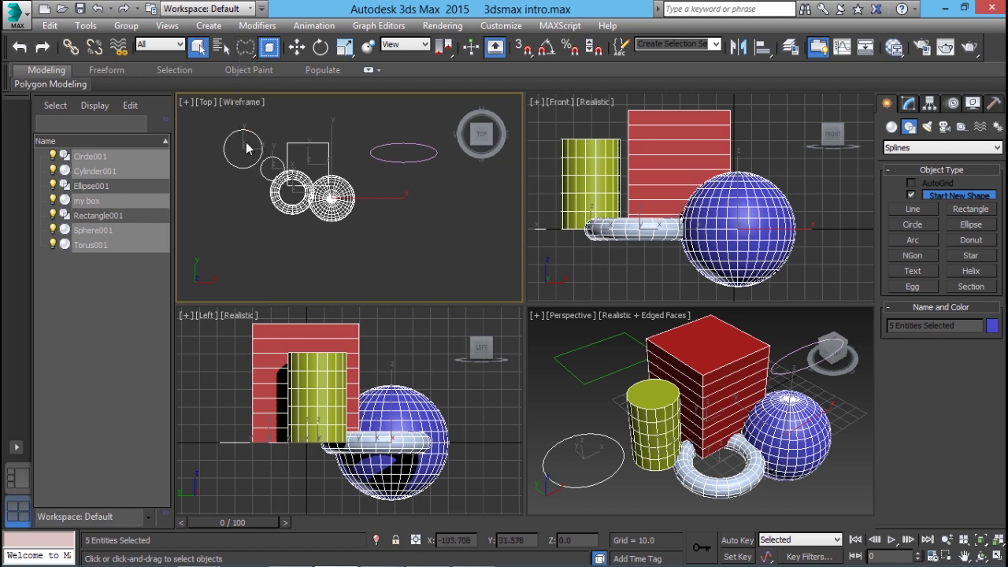
{"action": "mouse_move", "coordinate": [378, 126]}
{"action": "left_mouse_down"}
{"action": "mouse_move", "coordinate": [418, 122]}
{"action": "mouse_move", "coordinate": [438, 170]}
{"action": "mouse_move", "coordinate": [417, 237]}
{"action": "mouse_move", "coordinate": [307, 253]}
{"action": "mouse_move", "coordinate": [251, 207]}
{"action": "mouse_move", "coordinate": [276, 136]}
{"action": "mouse_move", "coordinate": [336, 116]}
{"action": "mouse_move", "coordinate": [400, 122]}
{"action": "left_mouse_up"}
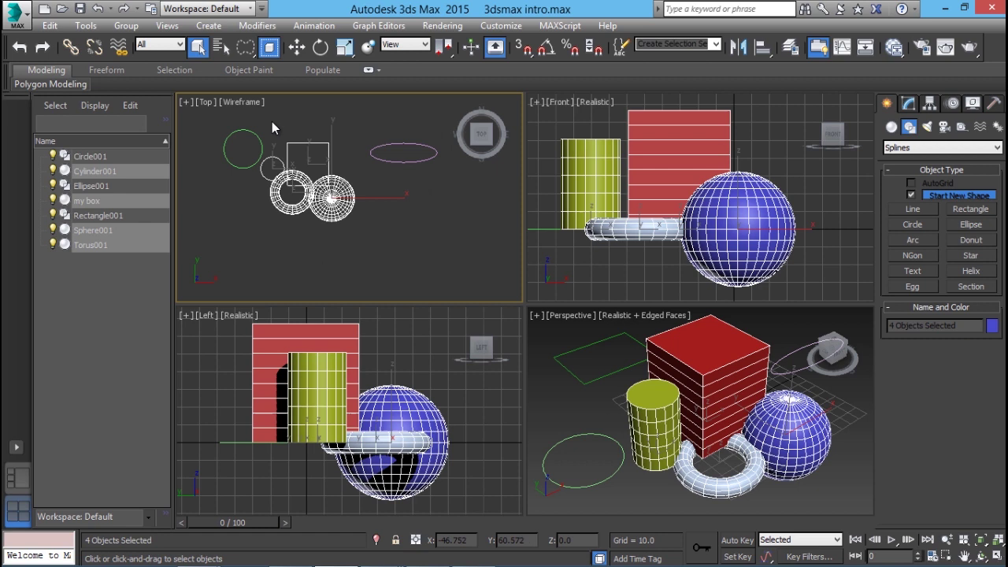
{"action": "left_click_drag", "start_coordinate": [245, 46], "coordinate": [256, 163]}
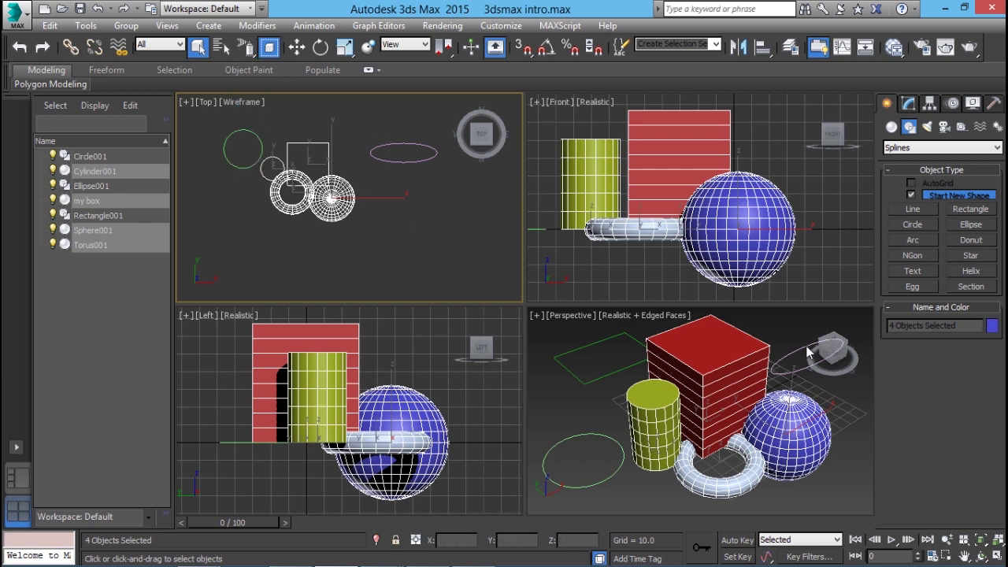
Select my box in the Perspective viewport, then the sphere in the Top viewport, clearing the selection after each.
{"action": "left_click", "coordinate": [714, 352]}
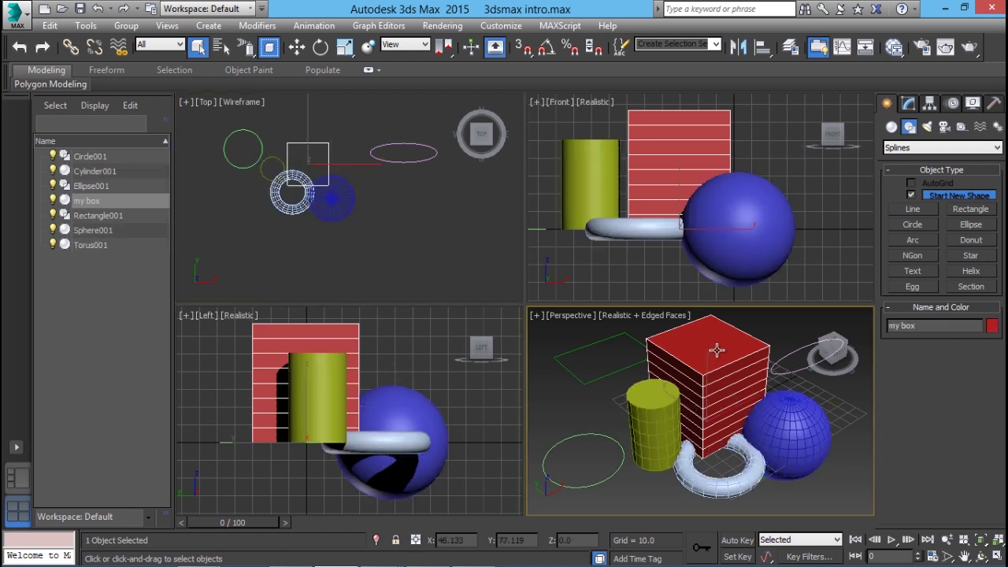
{"action": "left_click", "coordinate": [422, 248]}
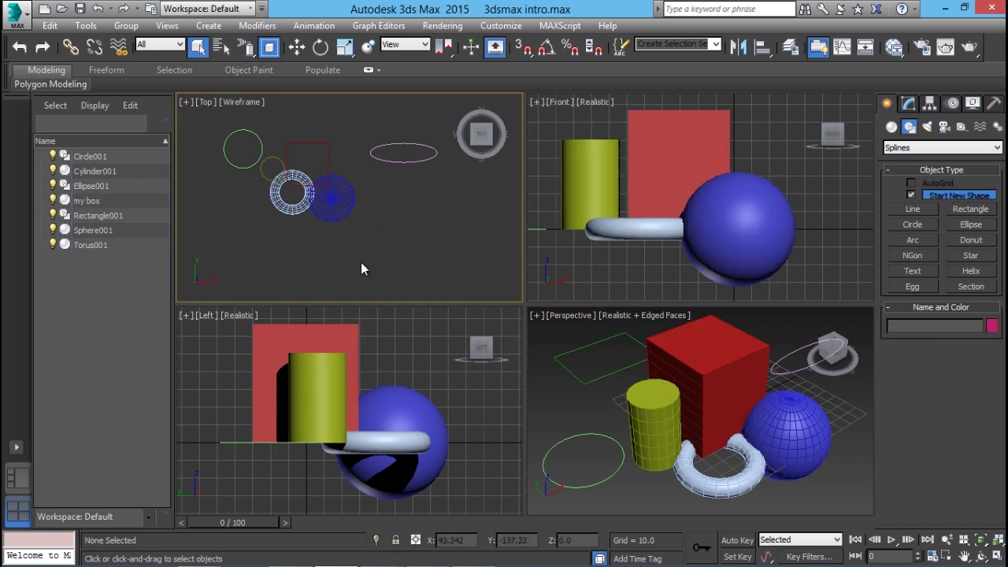
{"action": "left_click", "coordinate": [342, 205]}
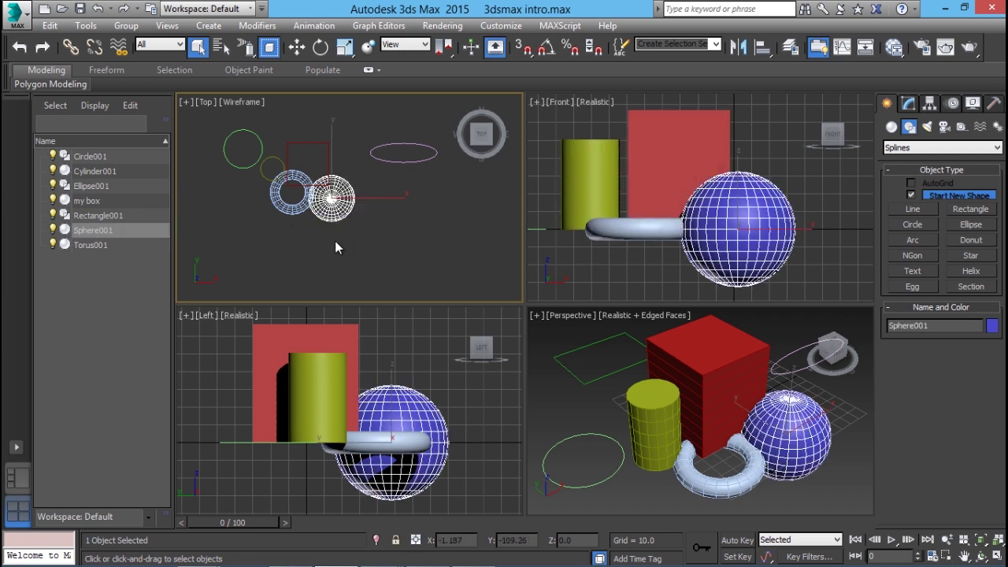
{"action": "left_click", "coordinate": [335, 239]}
In the Top viewport, select the sphere and add the torus, cylinder, circle and box to the selection.
{"action": "left_click", "coordinate": [333, 216]}
{"action": "left_click", "coordinate": [288, 209], "text": "ctrl"}
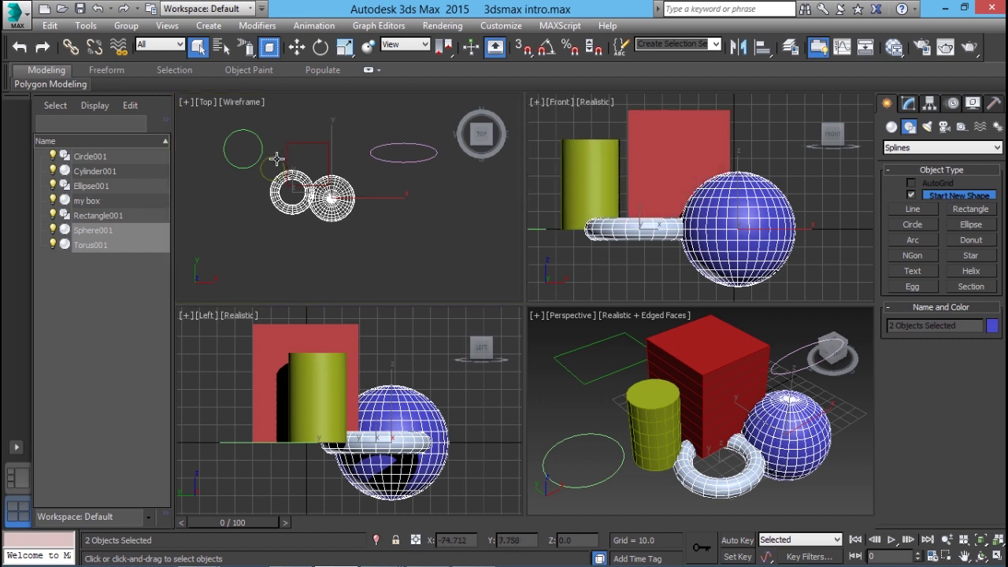
{"action": "left_click_drag", "start_coordinate": [275, 159], "coordinate": [260, 141], "text": "ctrl"}
{"action": "left_click", "coordinate": [318, 141], "text": "ctrl"}
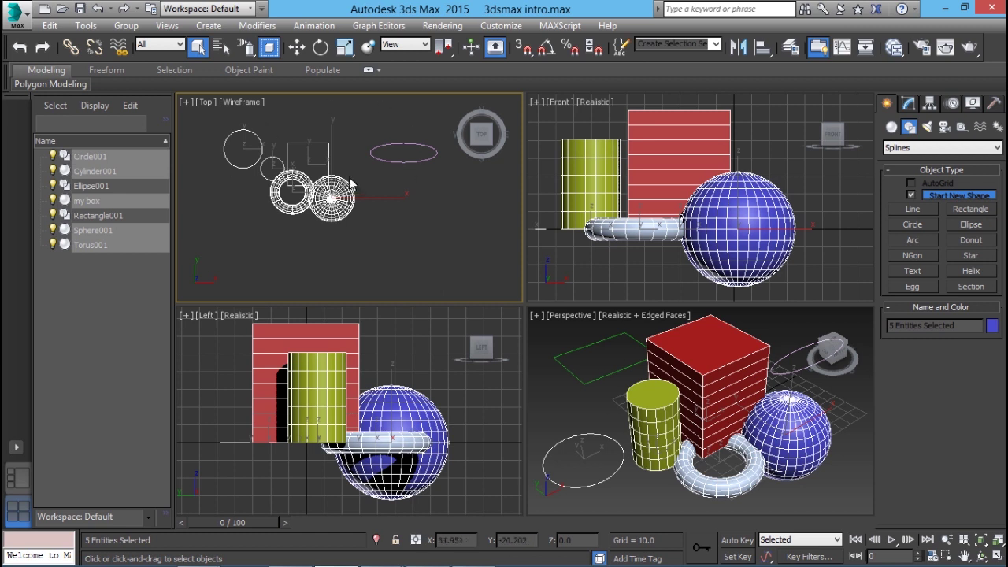
Group the five selected objects under the name s1.
{"action": "left_click", "coordinate": [126, 26]}
{"action": "left_click", "coordinate": [147, 44]}
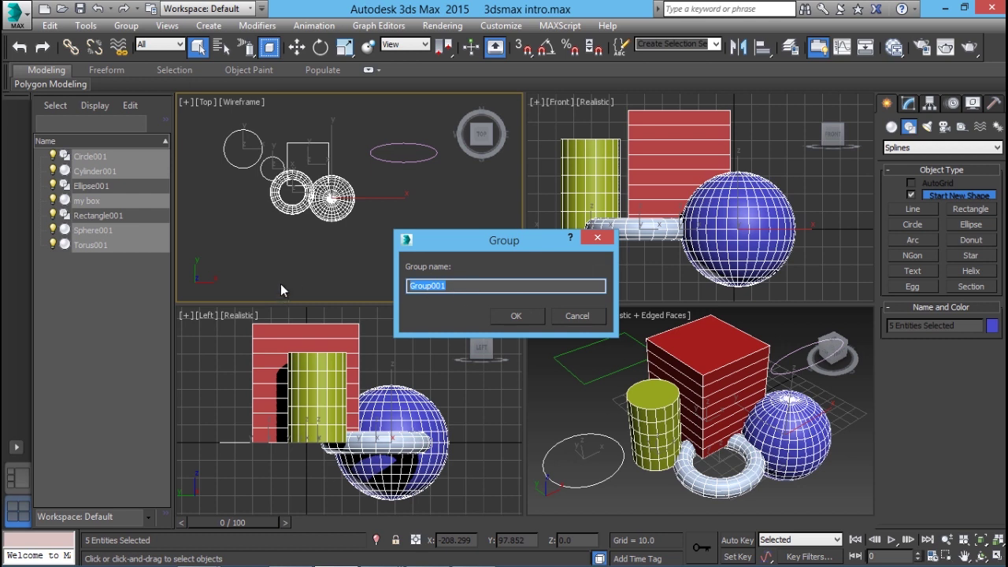
{"action": "type", "text": "all"}
{"action": "left_click", "coordinate": [513, 316]}
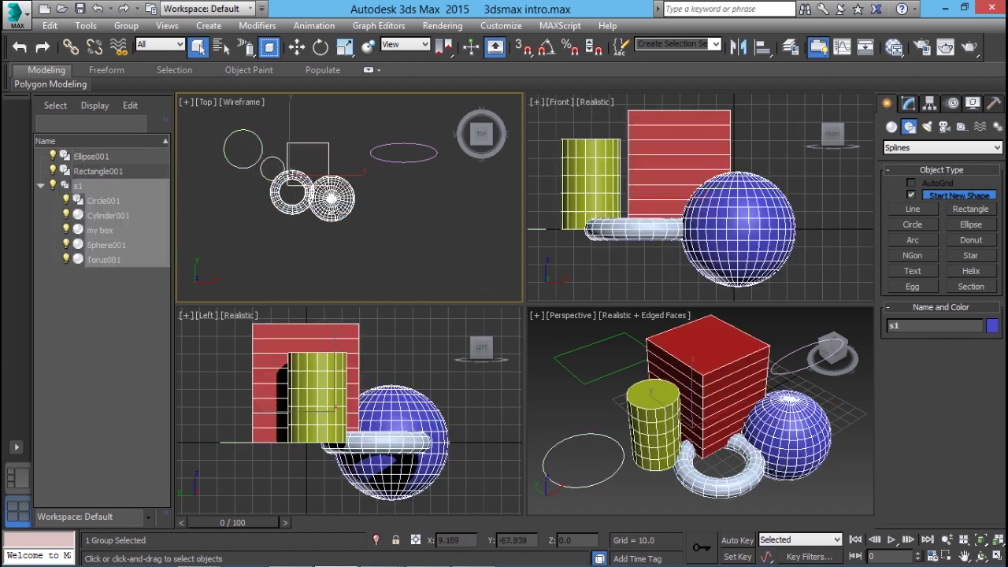
Deselect and reselect group s1 by its sphere in the Top viewport, and move it to about X -57, Y -30.
{"action": "left_click", "coordinate": [363, 271]}
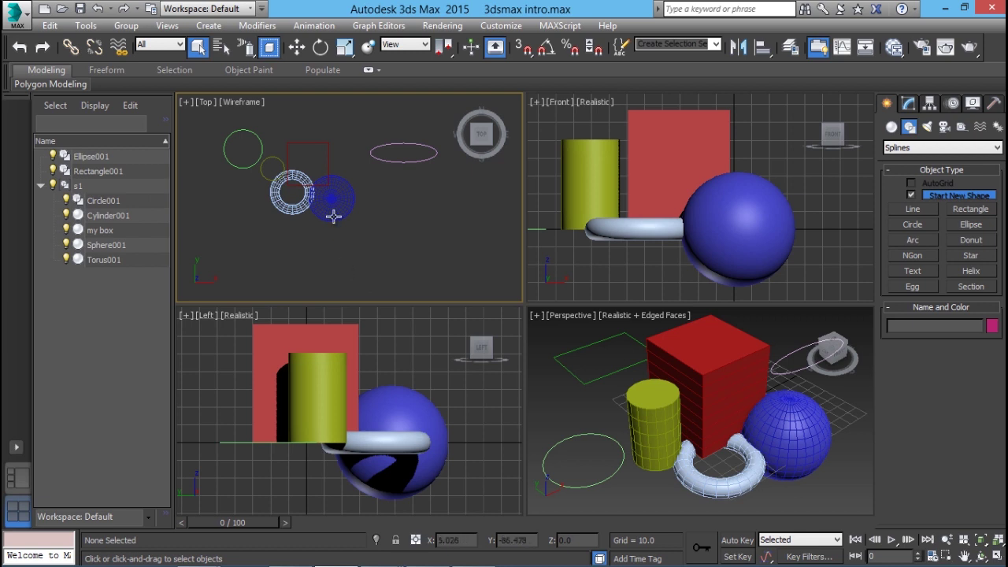
{"action": "left_click", "coordinate": [332, 223]}
{"action": "left_click", "coordinate": [296, 46]}
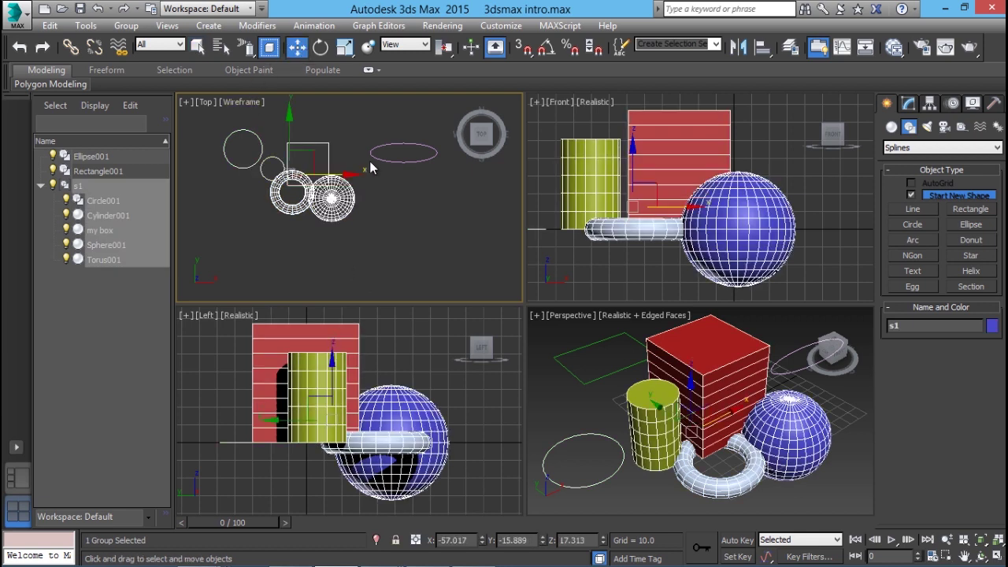
{"action": "left_click_drag", "start_coordinate": [340, 175], "coordinate": [303, 173]}
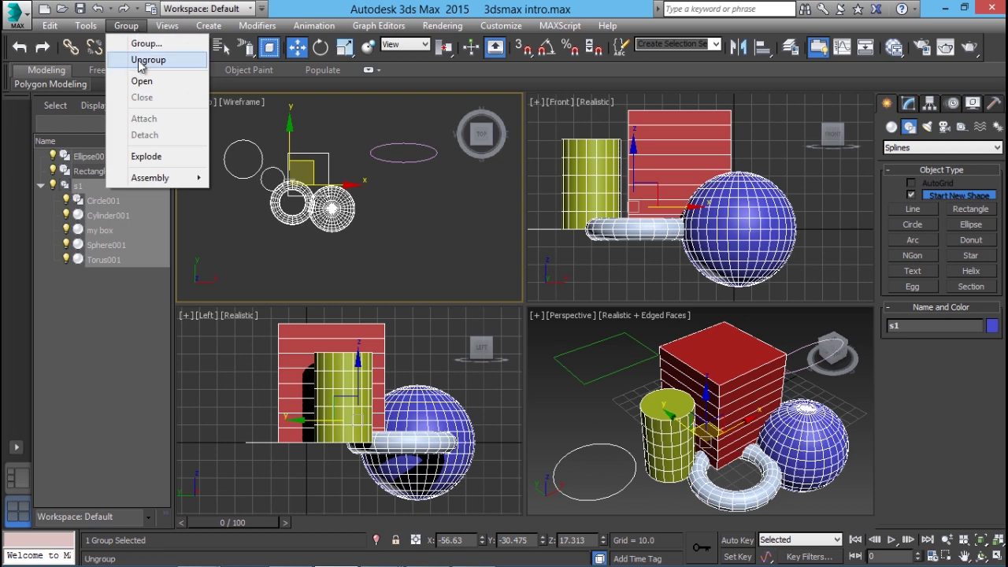
Ungroup s1, deselect all objects and make the Perspective viewport active.
{"action": "left_click", "coordinate": [142, 59]}
{"action": "left_click", "coordinate": [352, 237]}
{"action": "left_click", "coordinate": [348, 225]}
{"action": "left_click", "coordinate": [296, 231]}
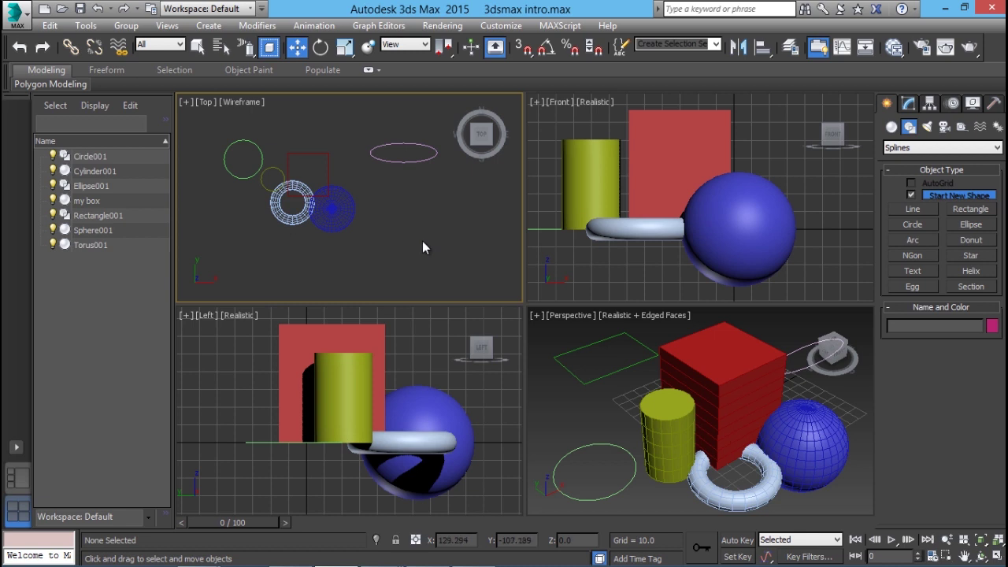
{"action": "left_click", "coordinate": [609, 405]}
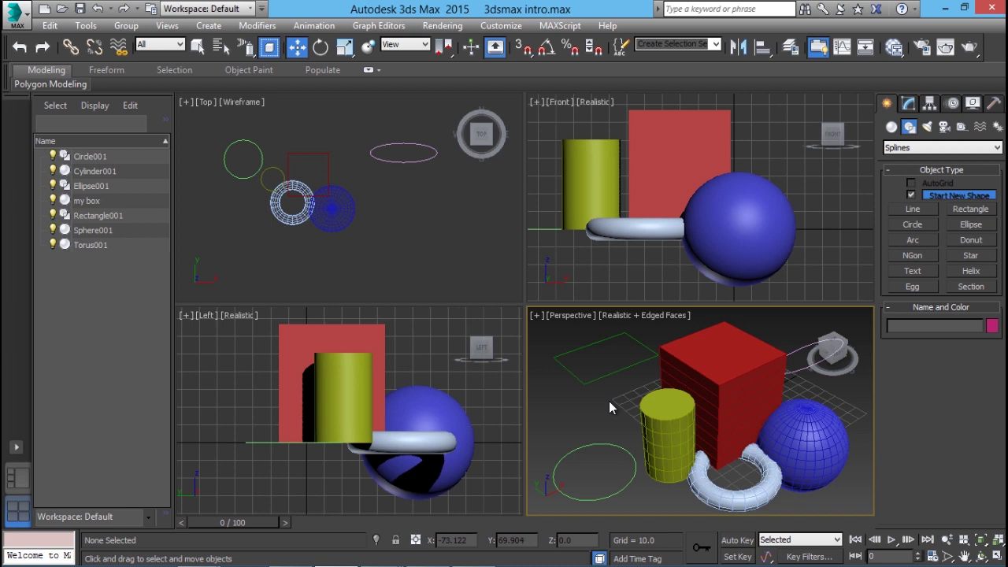